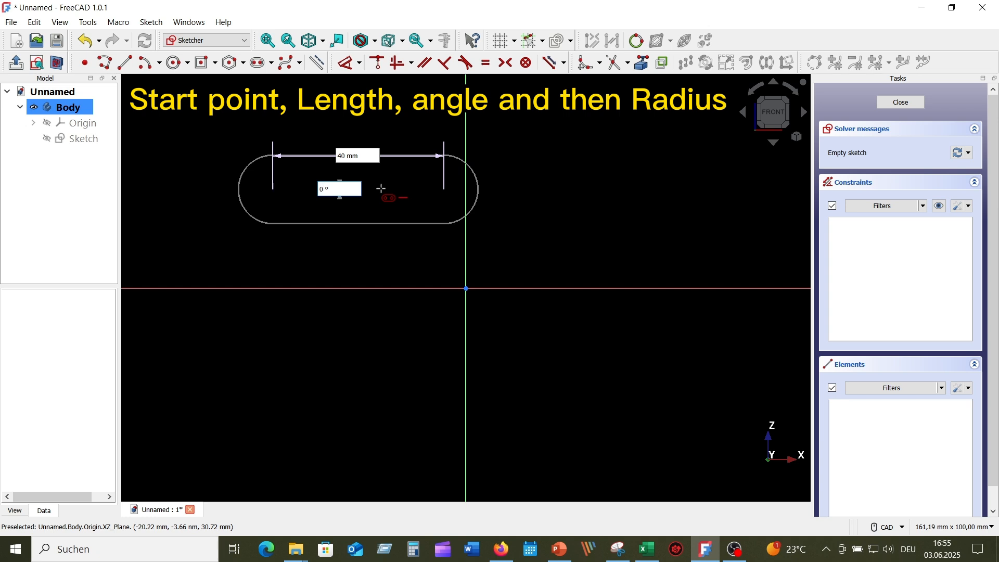
Step: Complete the horizontal slot at 0° with a 10 mm end radius
key(Return)
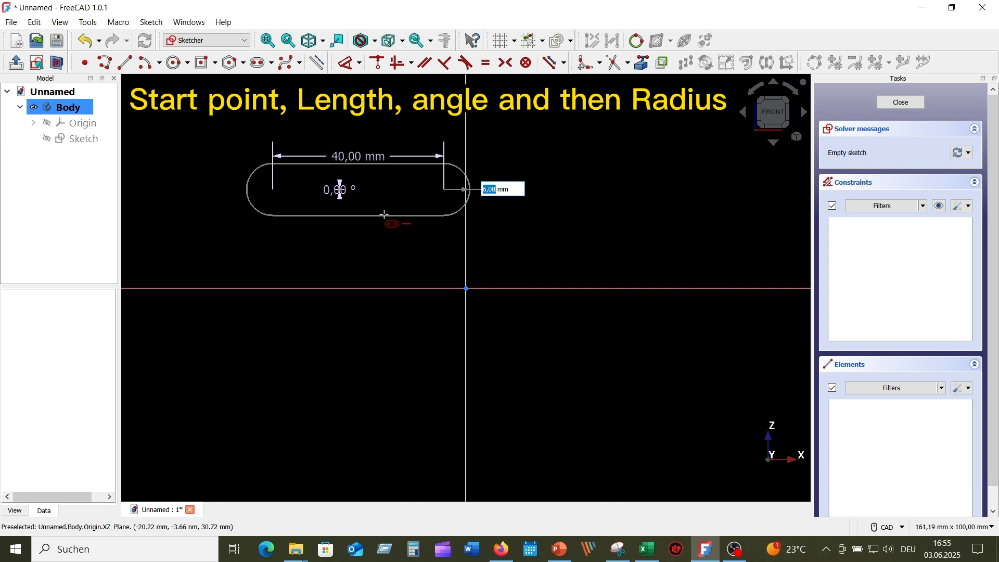
text(10)
key(Return)
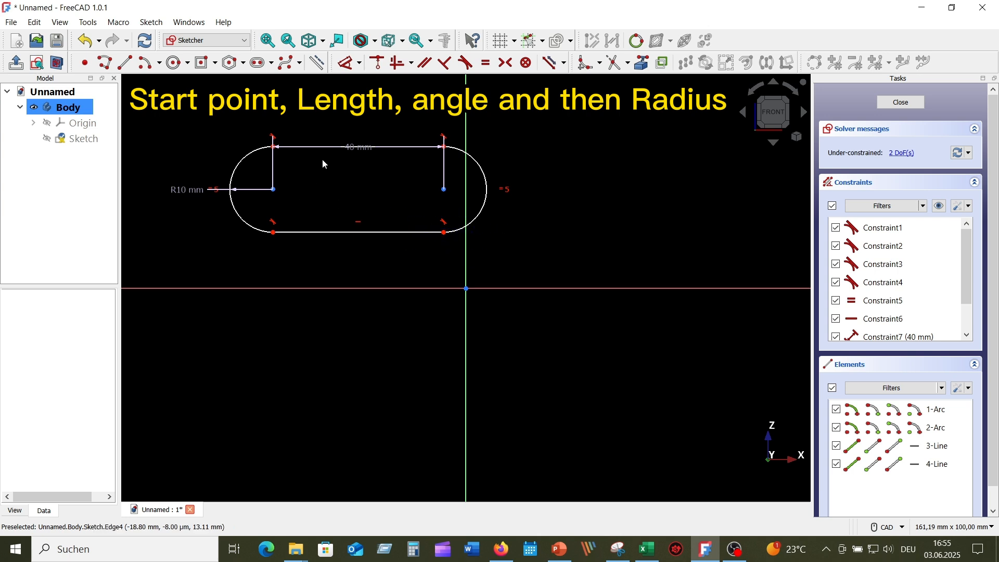
Step: Raise the 40 mm dimension, shift the slot left and swing the R10 label up-left
drag(357, 148, 357, 123)
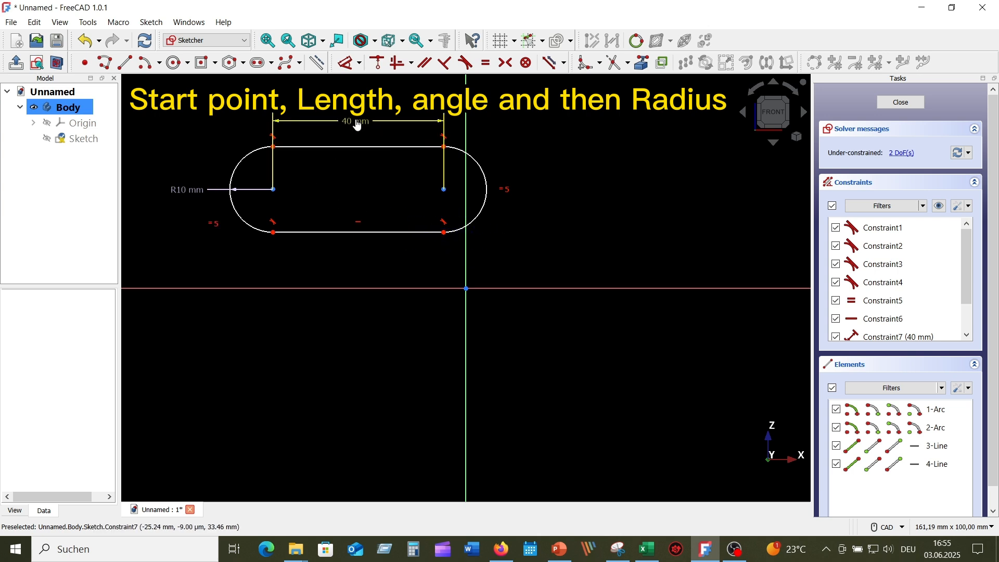
drag(274, 192, 228, 189)
scroll(288, 173, down, 1)
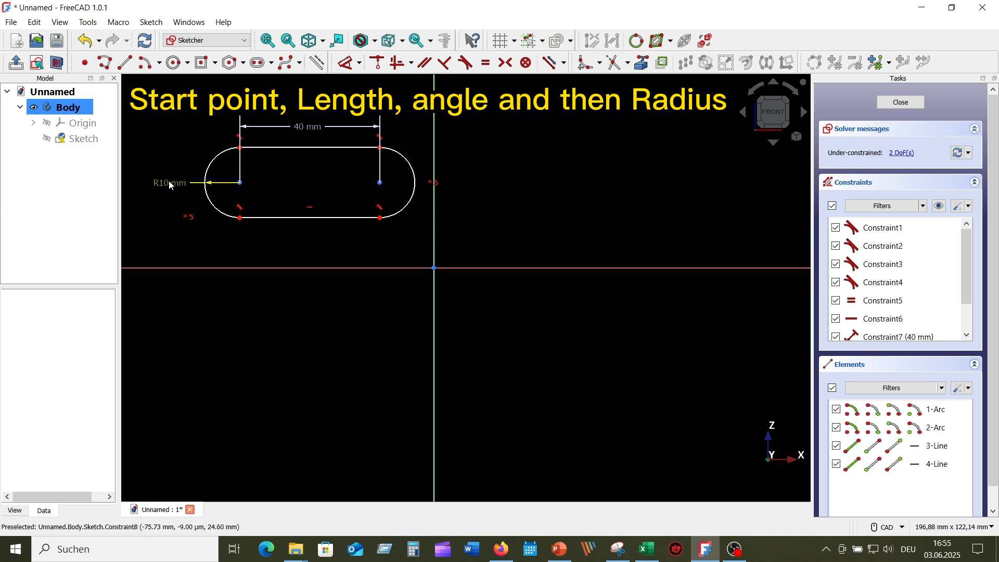
drag(168, 180, 173, 144)
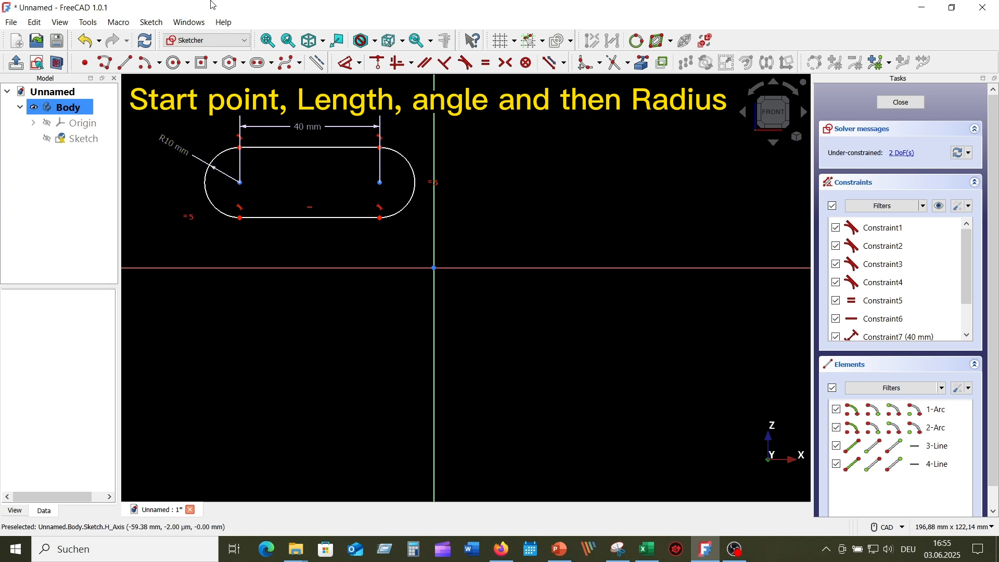
Step: Draw a lower-left slot from the Sketch menu: 50 mm long, 45°, R5 ends
click(150, 23)
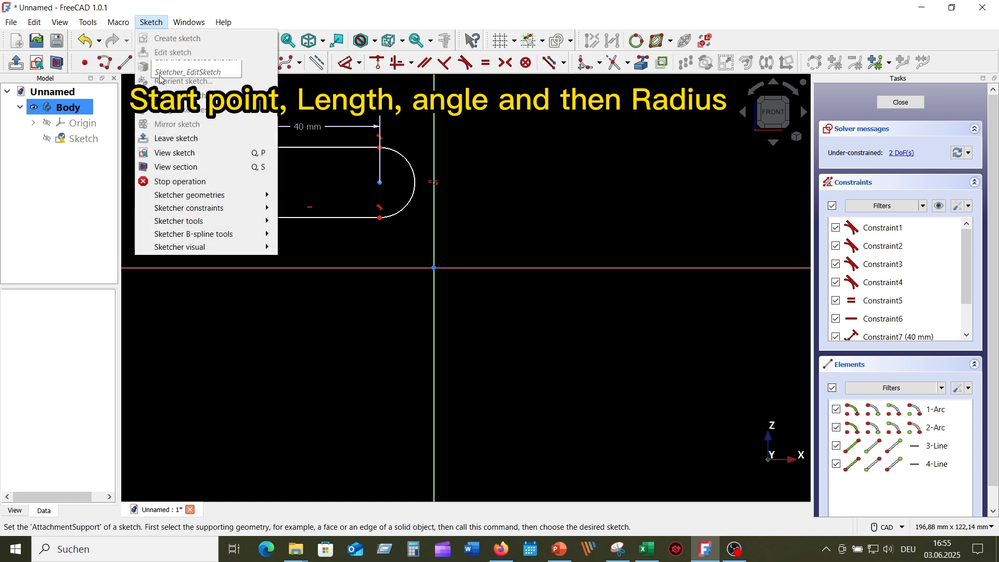
mouse_move(214, 208)
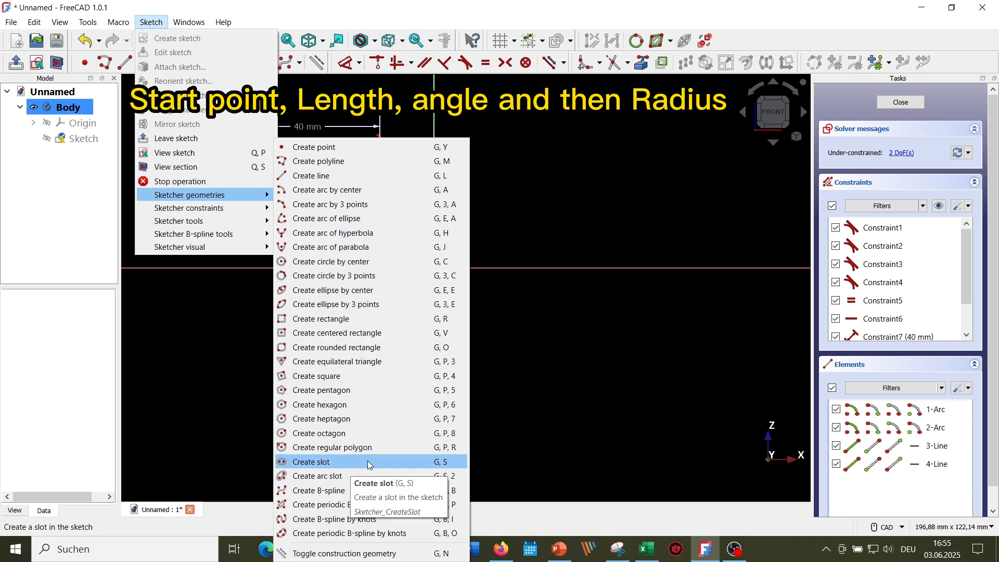
click(368, 463)
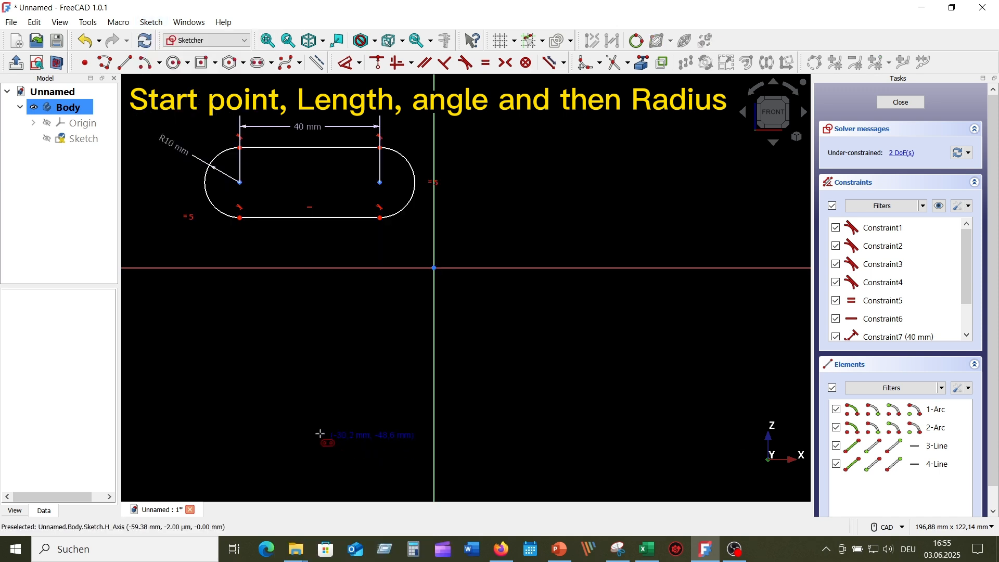
click(216, 416)
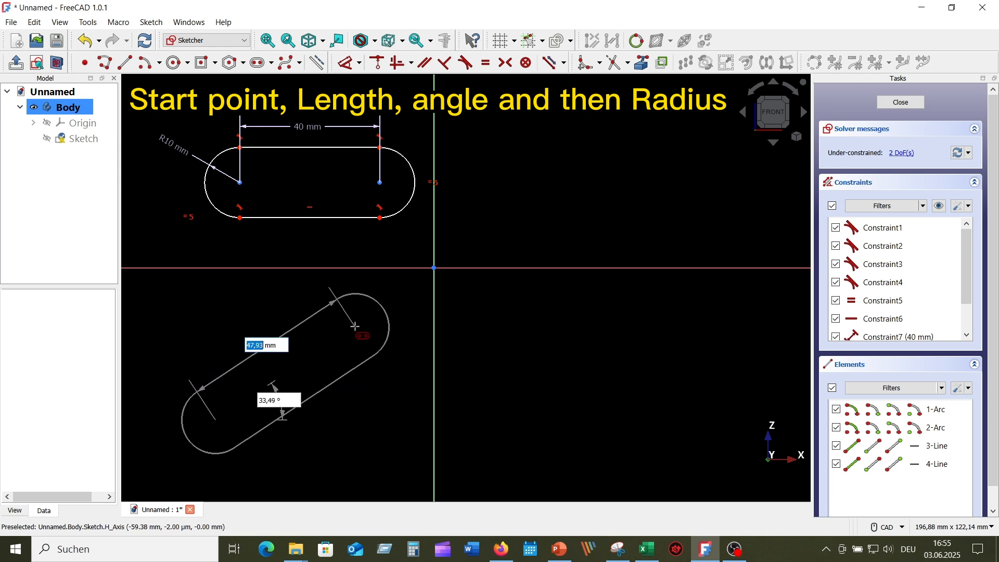
text(50)
key(Tab)
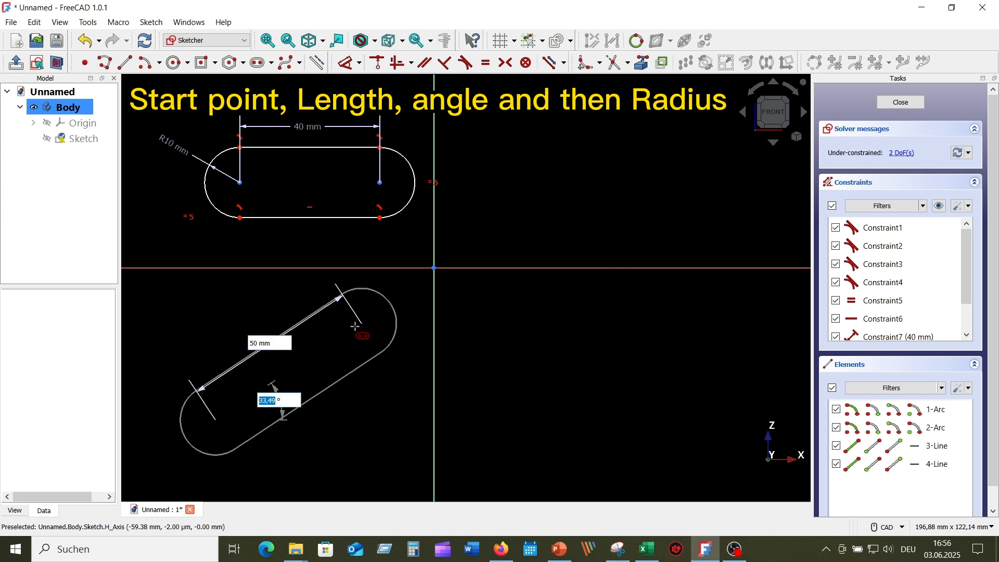
text(45)
key(Tab)
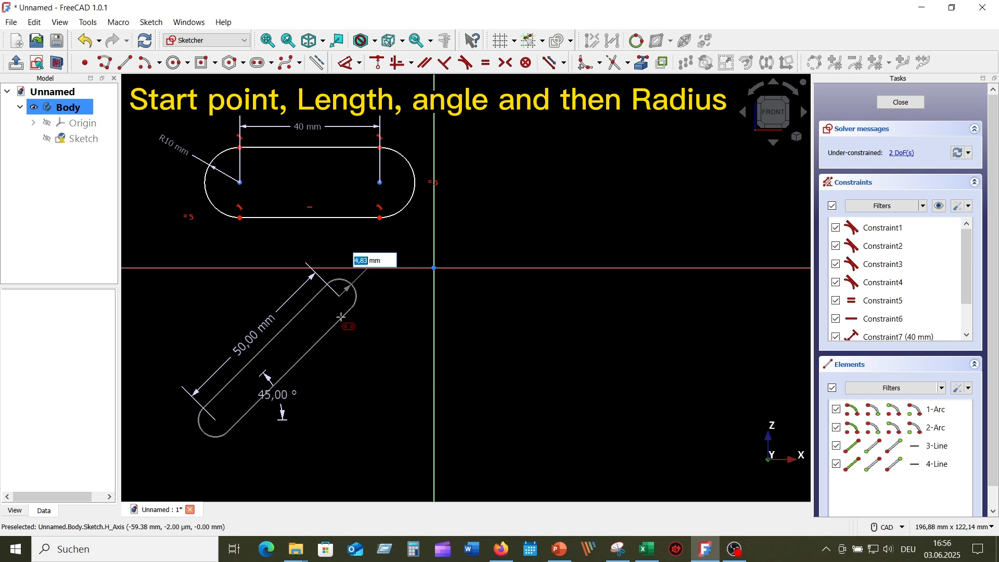
text(5)
key(Return)
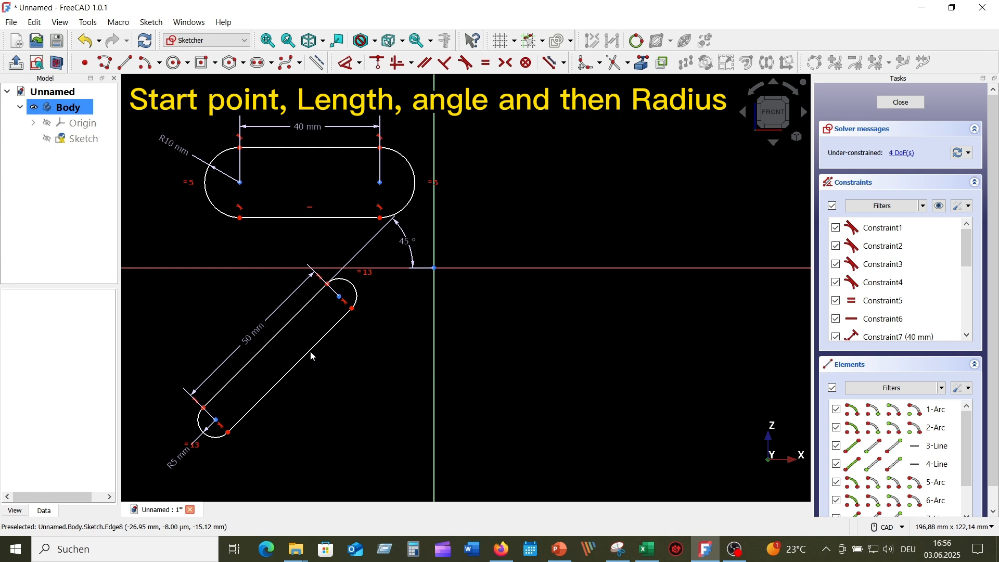
Step: Lower the angled slot and move its 45°, 50 mm and R5 dimensions beside it
drag(310, 351, 307, 379)
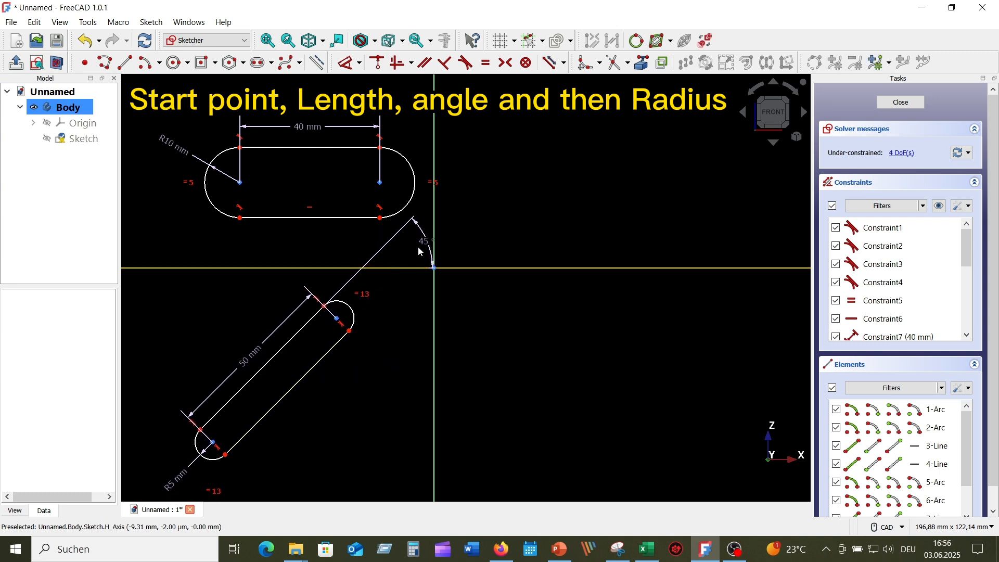
drag(421, 242, 287, 322)
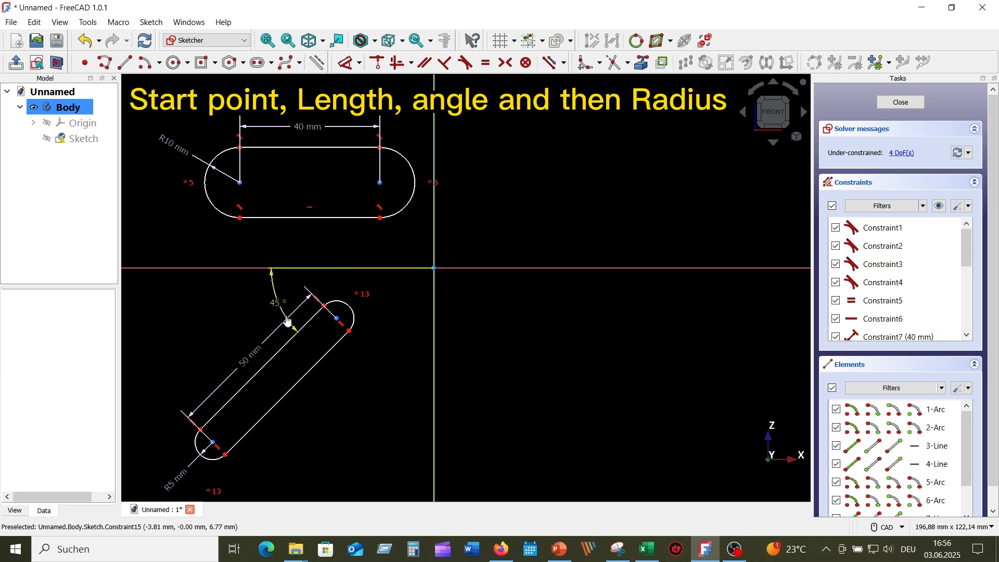
drag(252, 357, 321, 412)
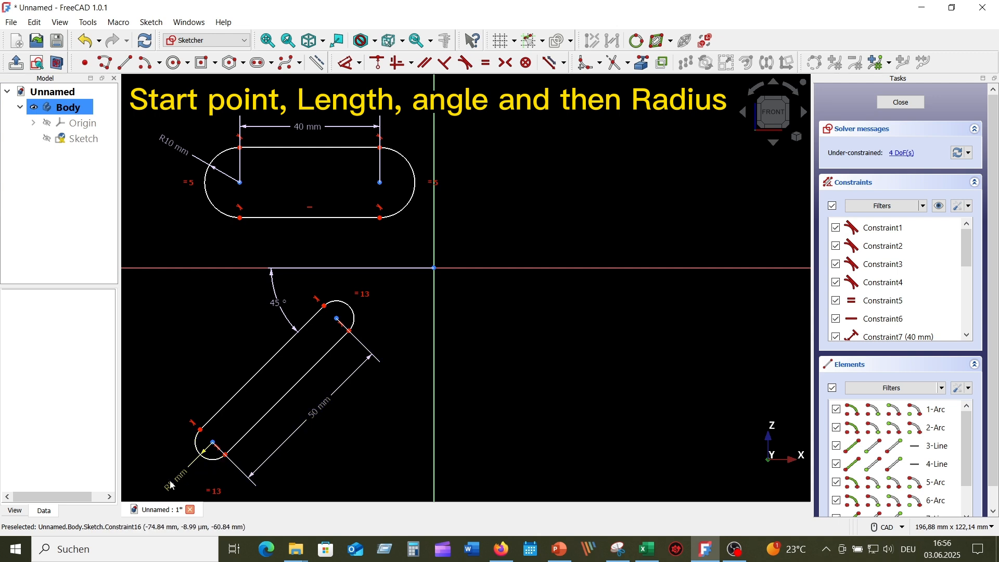
drag(167, 479, 161, 450)
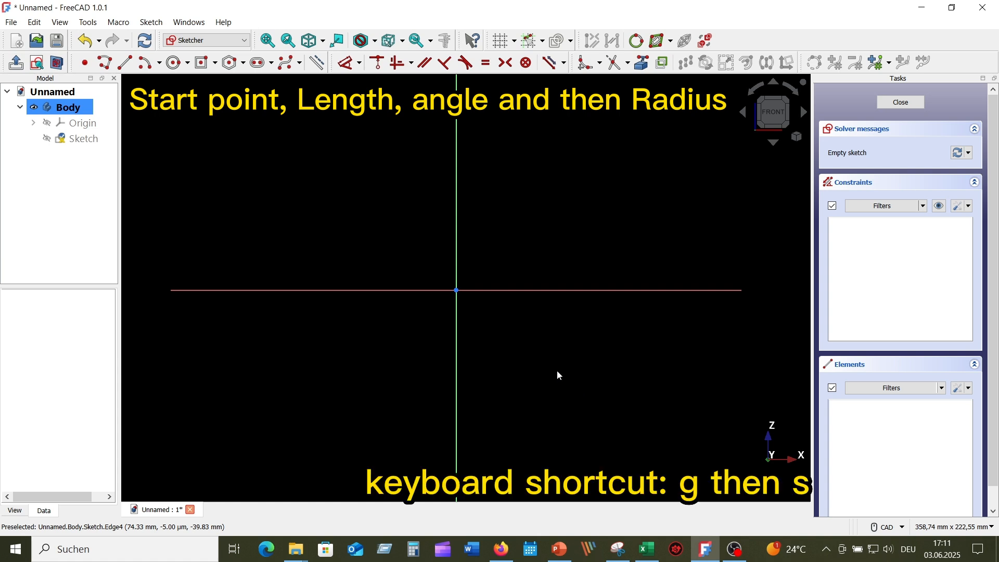
Step: Draw a slot below right of the origin: 50 mm long, 90°, 15 mm radius
key(g)
key(s)
click(602, 449)
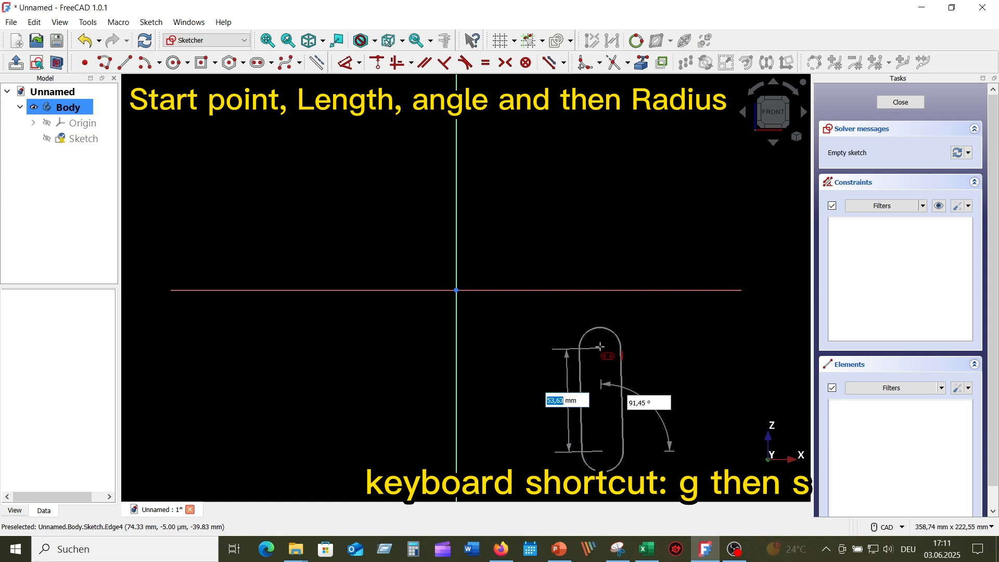
text(50)
key(Tab)
text(90)
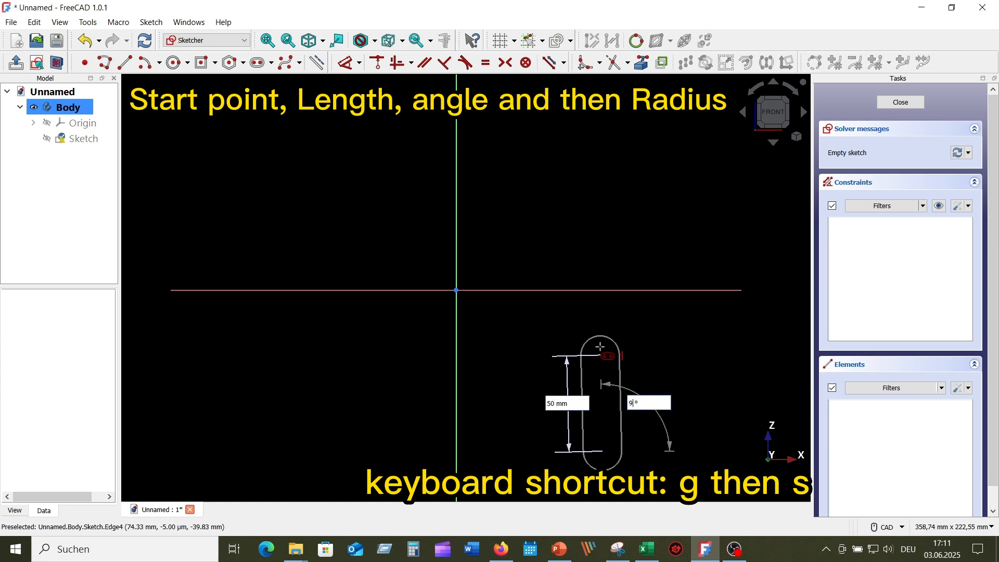
key(Tab)
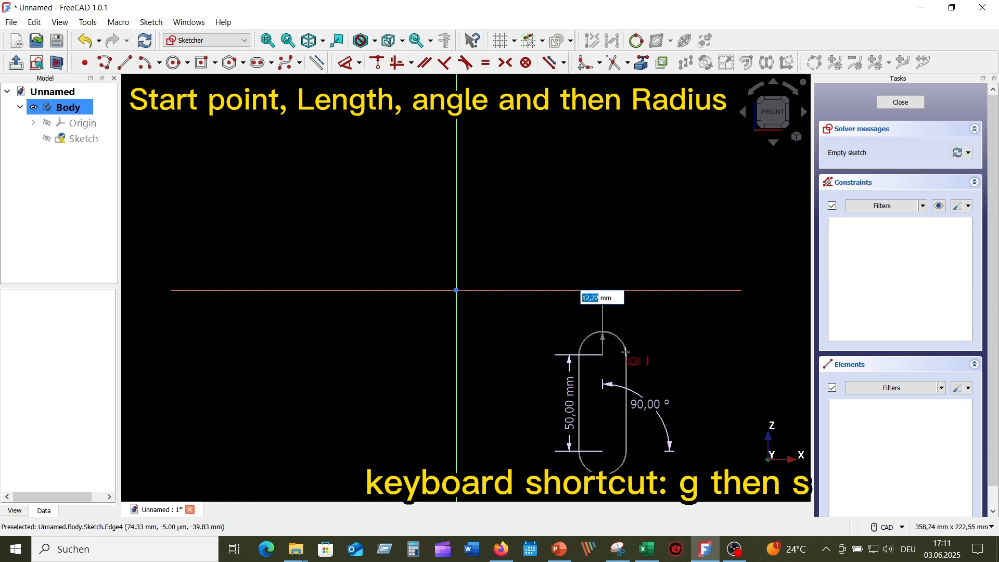
text(15)
key(Return)
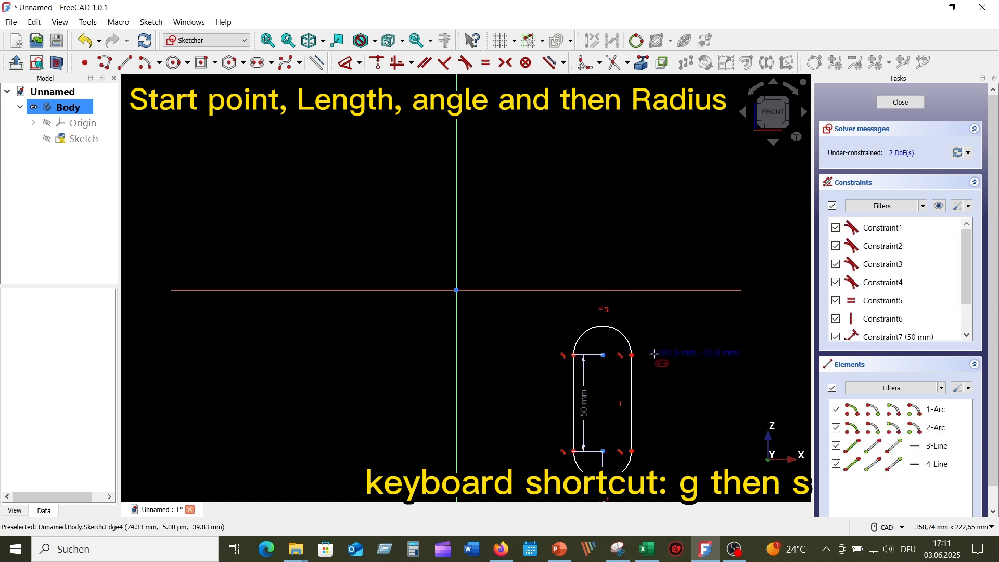
Step: Exit the slot tool and move the 50 mm and R15 dimensions to the left
key(Escape)
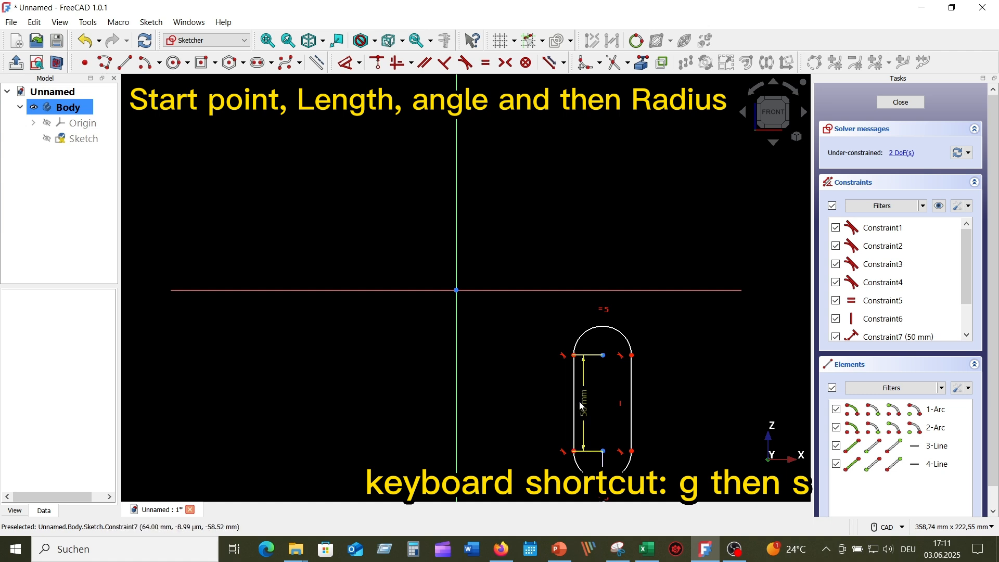
drag(583, 402, 518, 398)
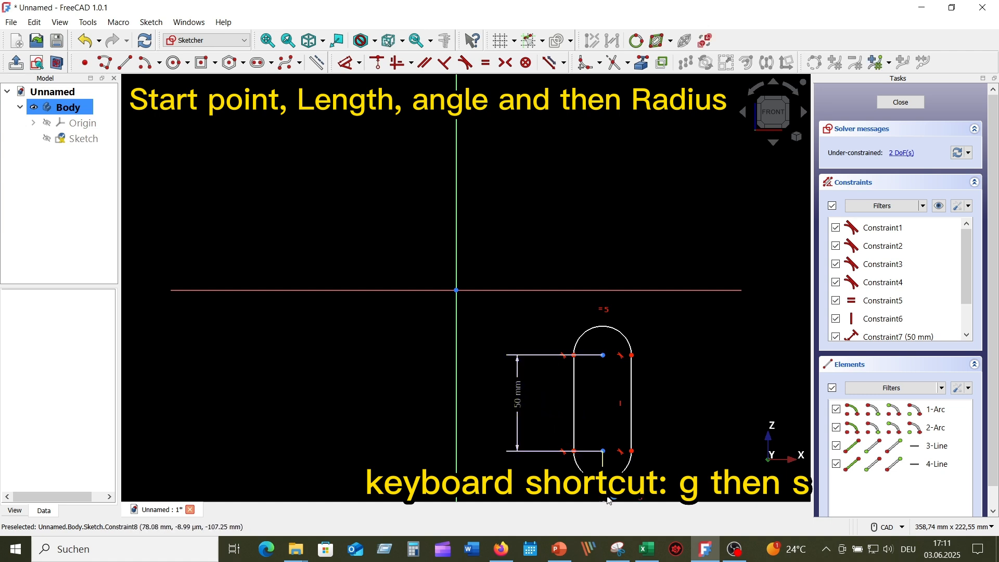
drag(601, 494, 566, 485)
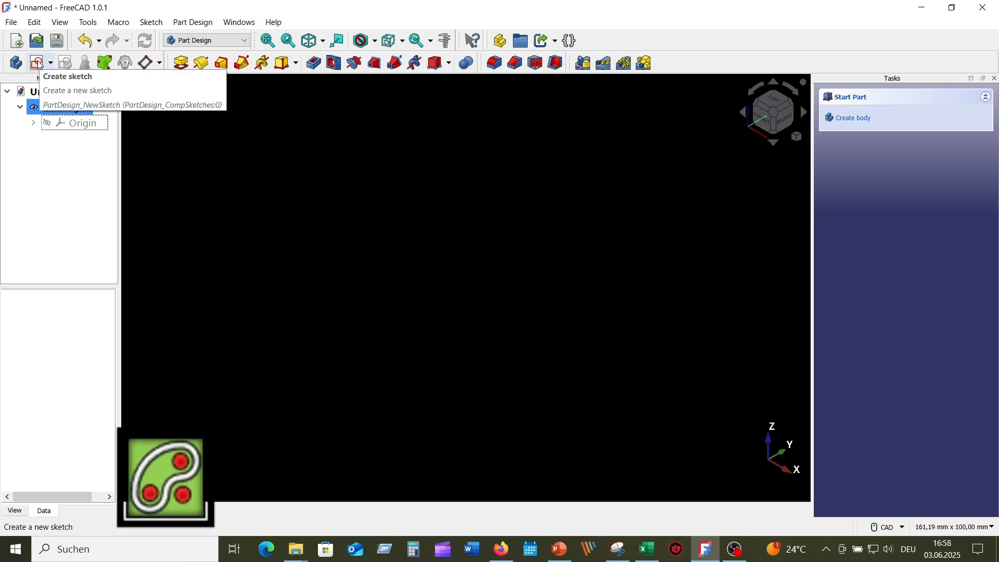
Step: Create a new sketch on the XZ plane and show the slot type dropdown
click(39, 63)
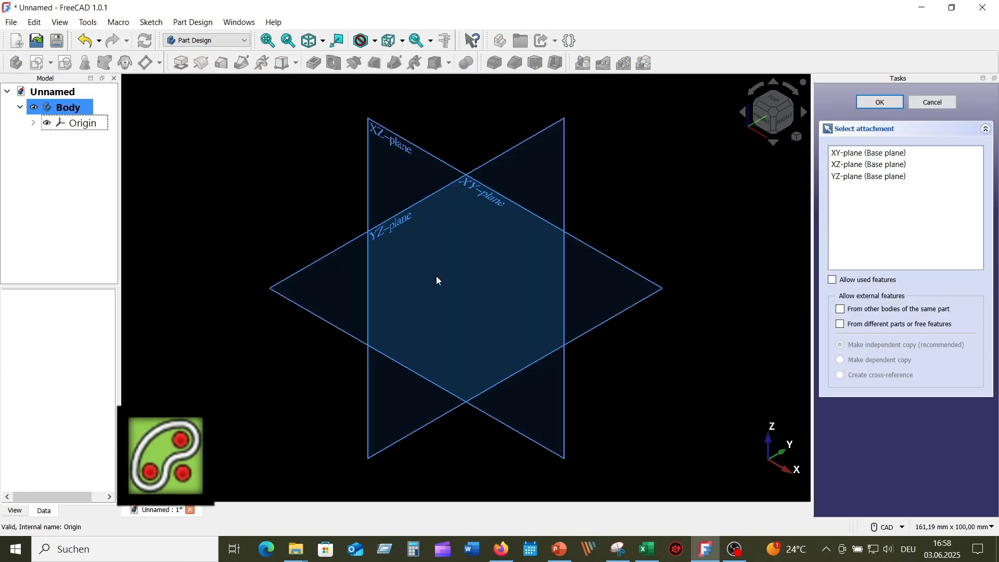
click(405, 150)
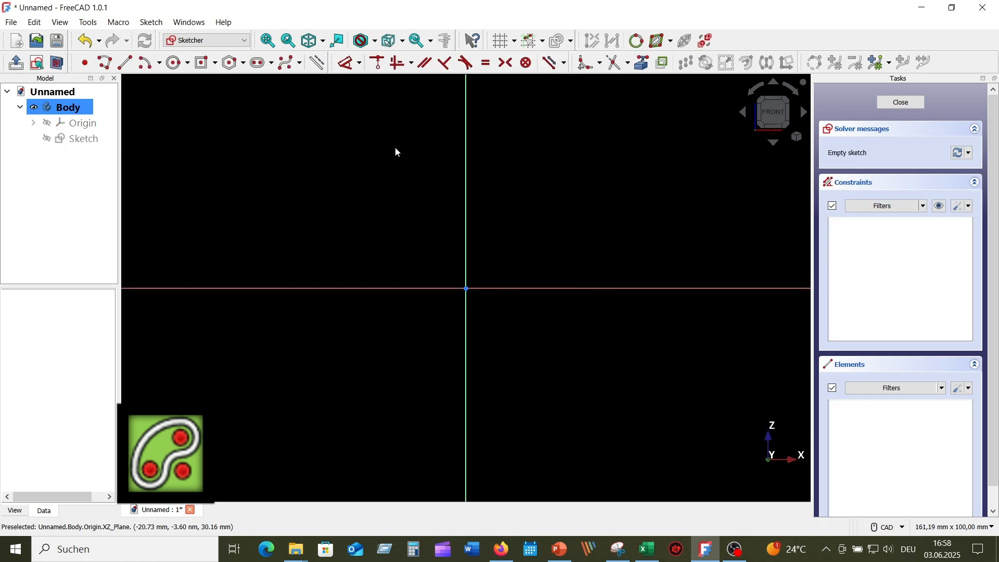
click(273, 64)
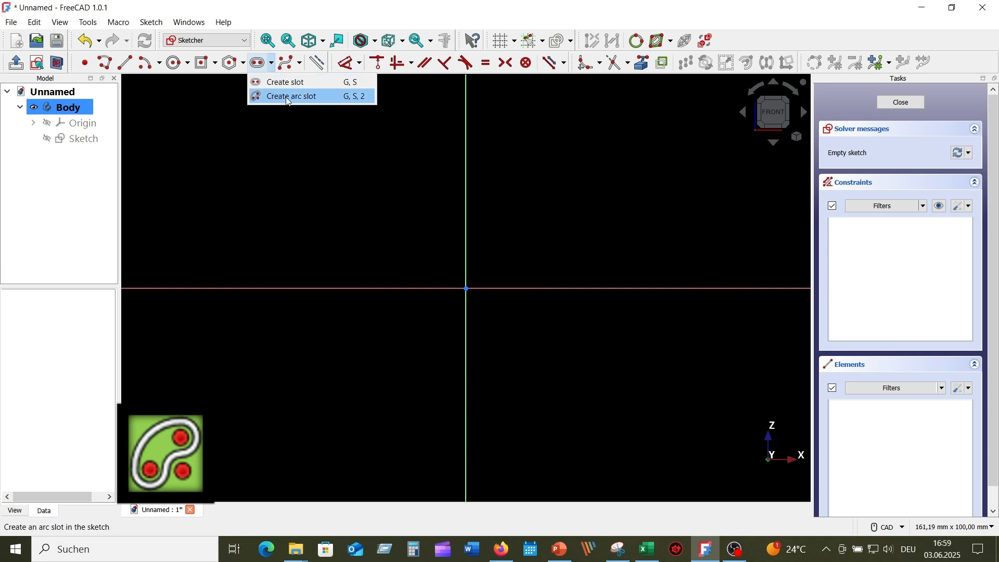
Step: Switch to the arc slot tool and keep its mode on Arc ends
click(327, 97)
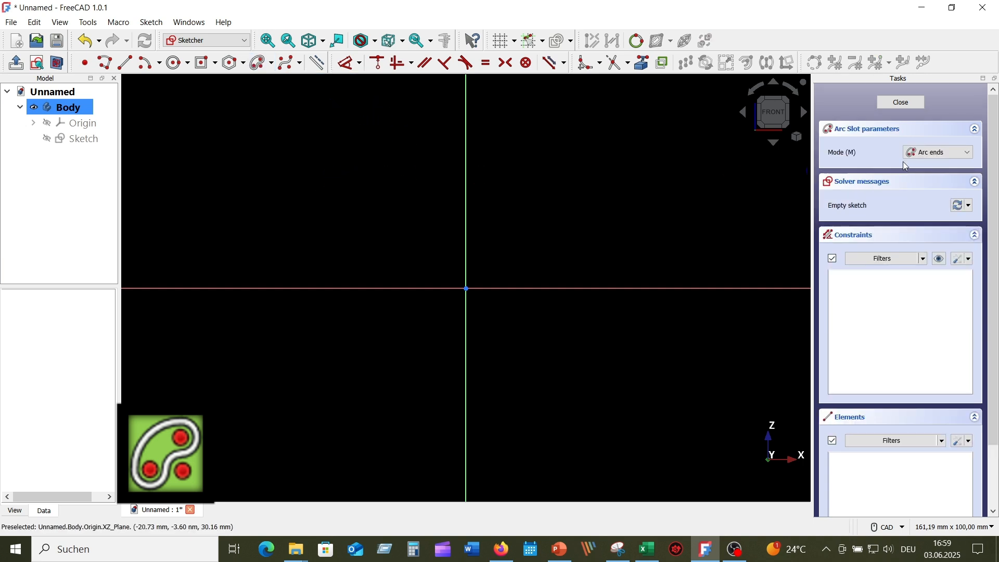
click(969, 156)
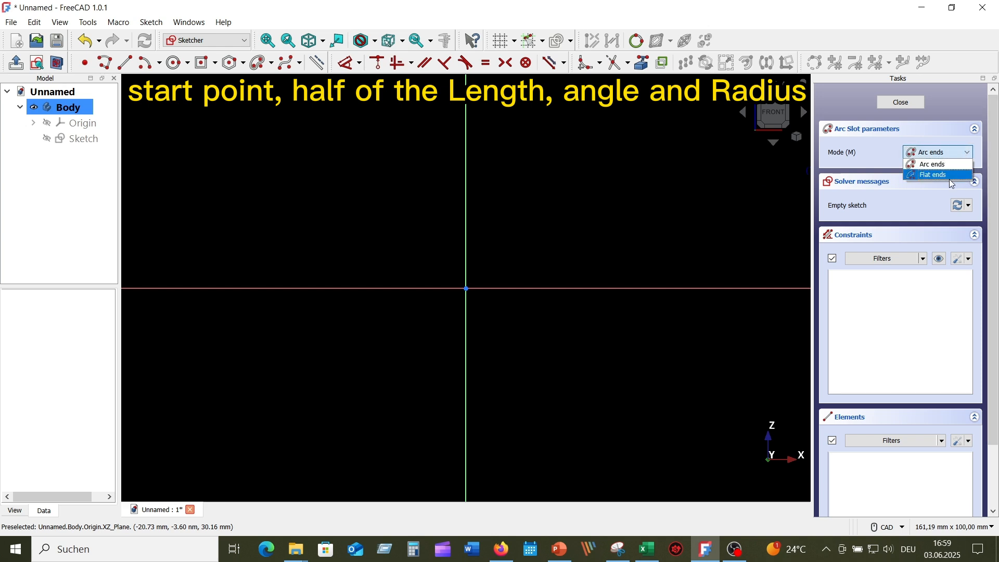
click(932, 165)
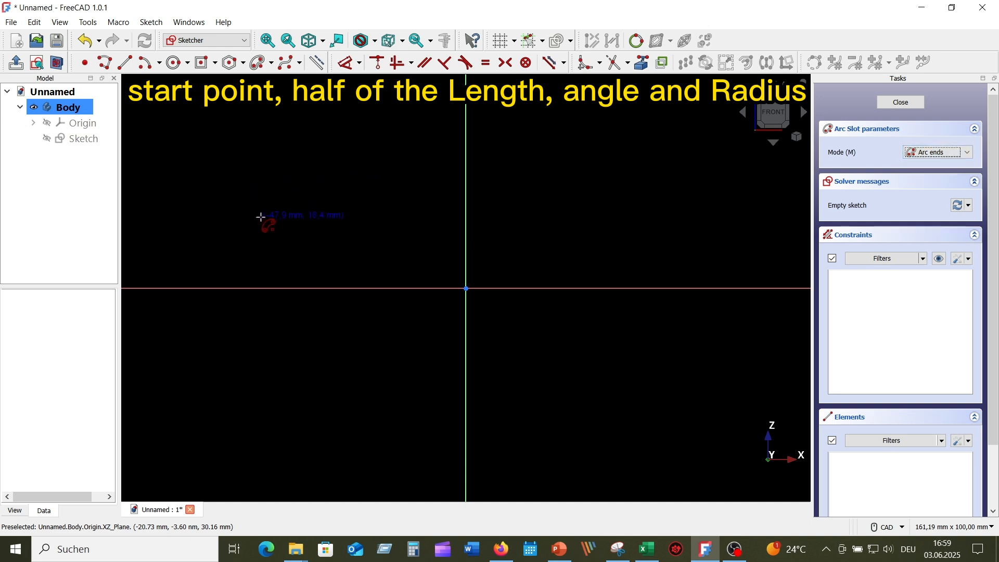
Step: Place an arc slot centre with 40 mm radius, 0° start and 180° sweep
click(261, 218)
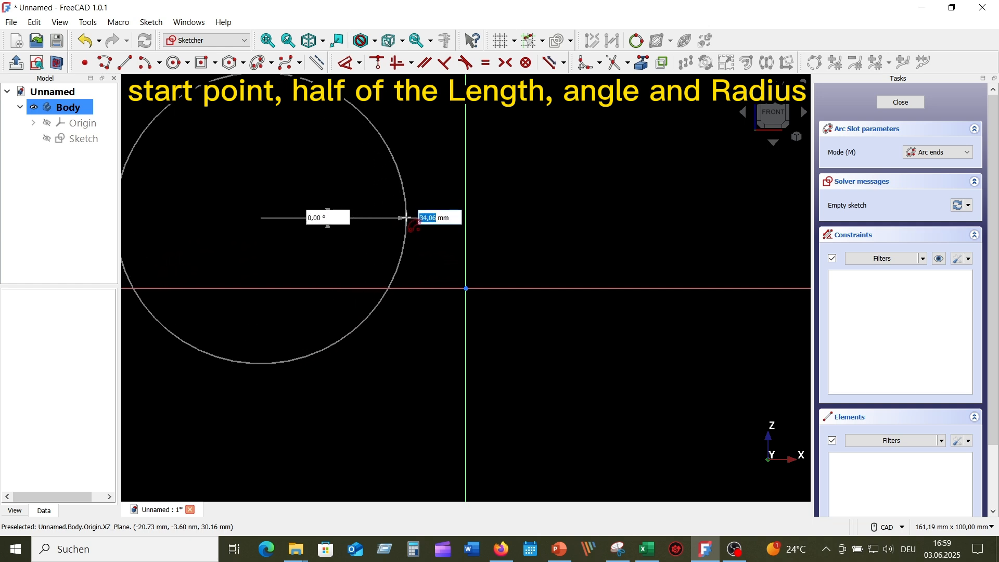
text(40)
key(Tab)
text(0)
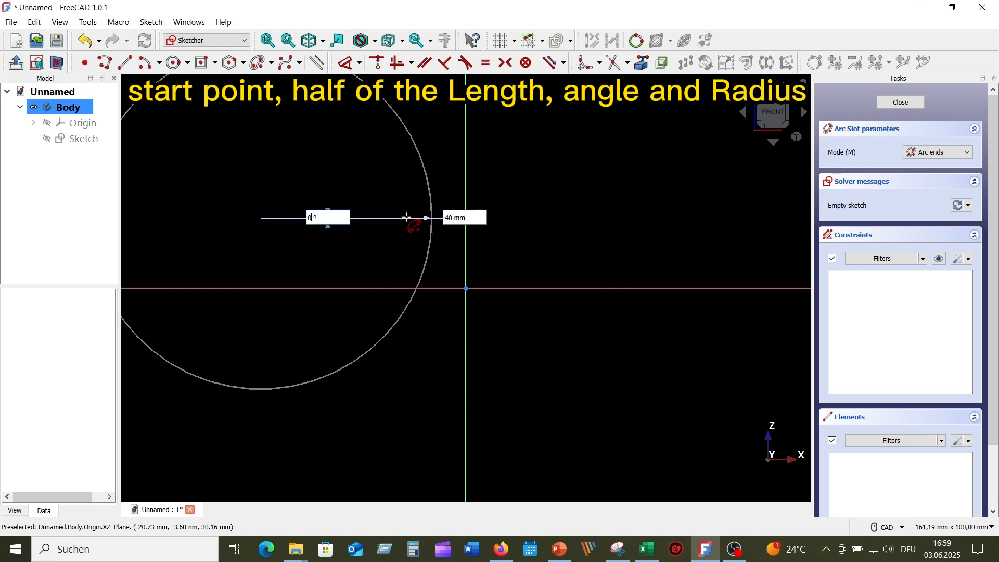
key(Tab)
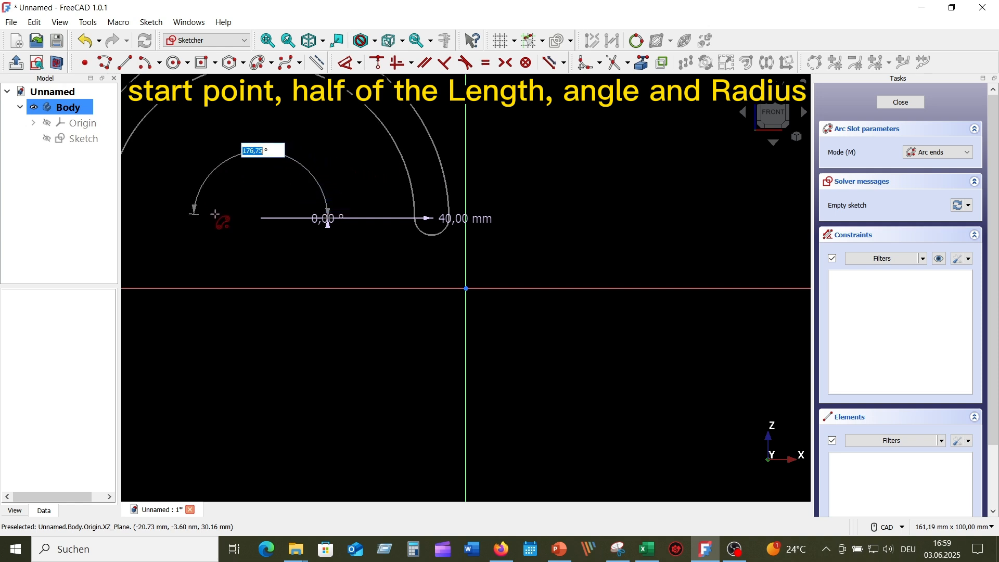
text(180)
key(Return)
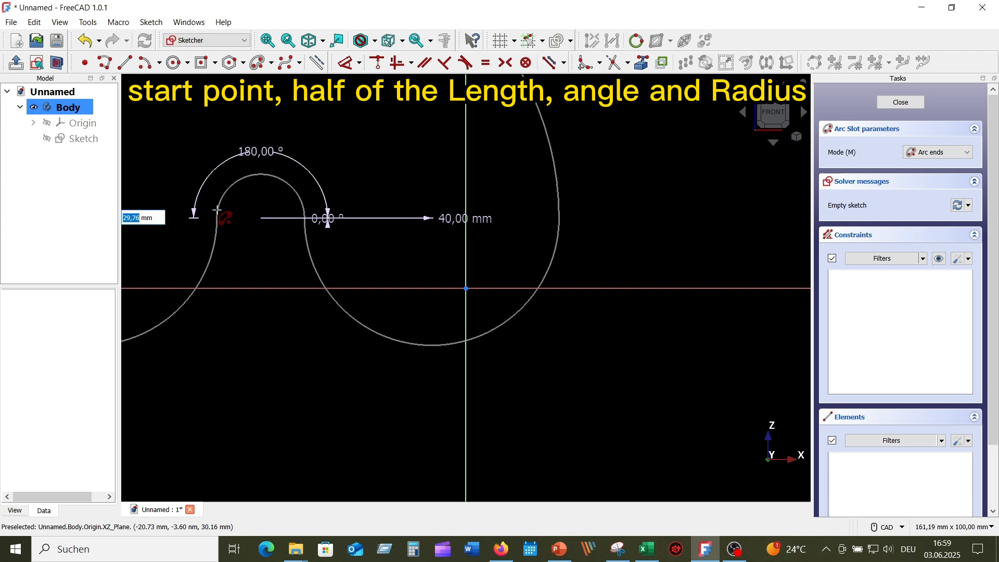
Step: Finish the arc slot with 8 mm ends, exit the tool and move it up-left
scroll(216, 210, down, 3)
scroll(217, 208, down, 1)
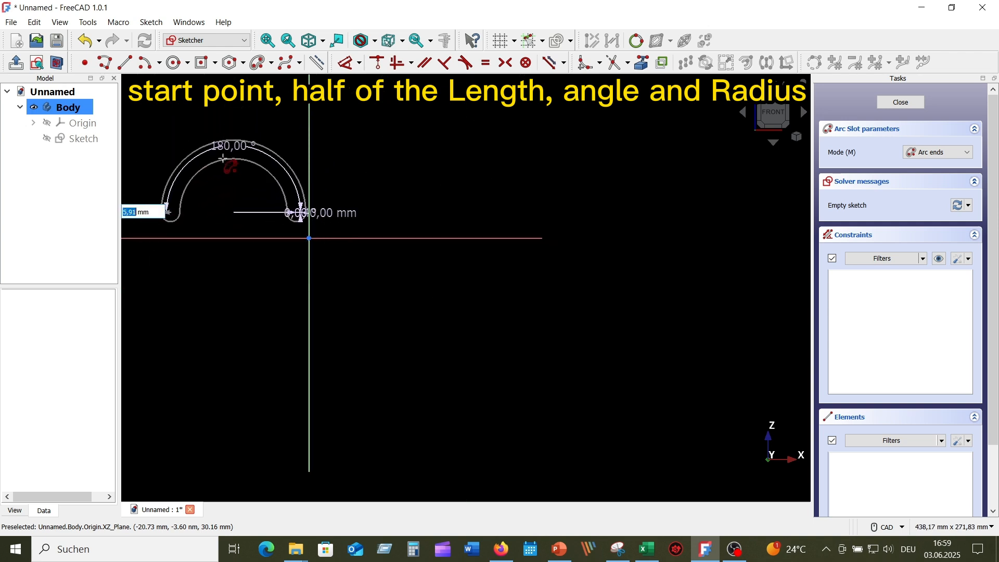
mouse_move(224, 168)
middle_down()
mouse_move(490, 204)
mouse_move(437, 208)
middle_up()
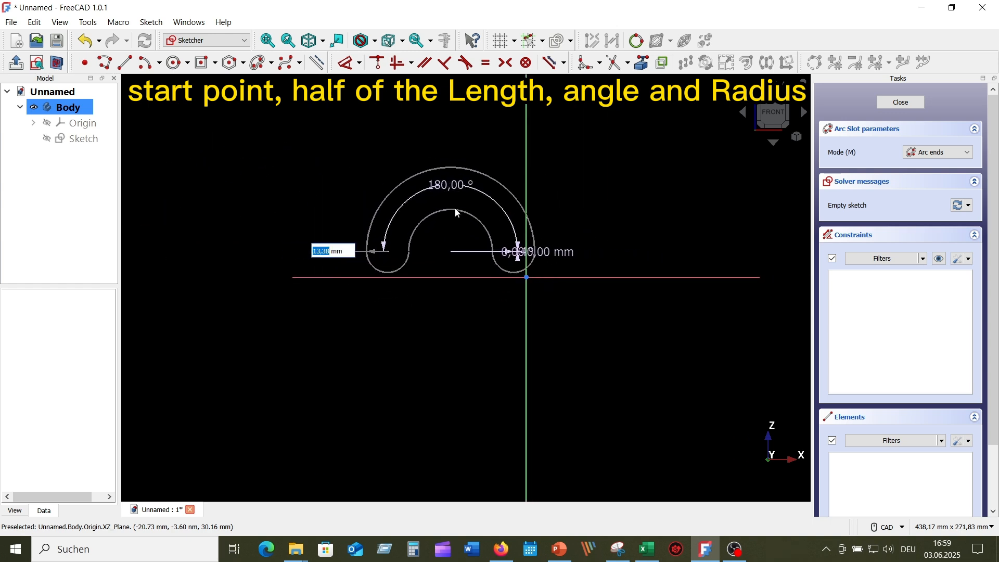
text(8)
key(Return)
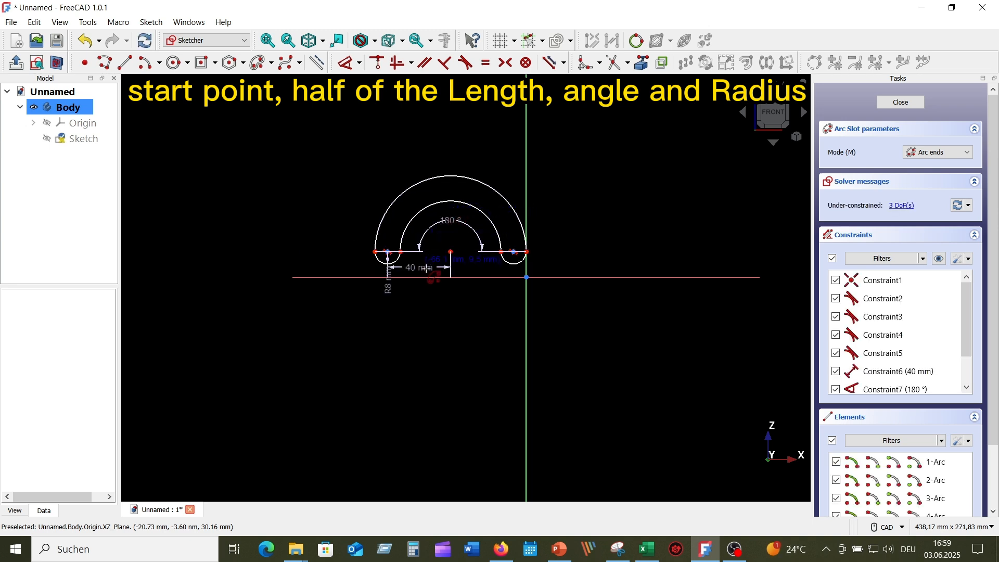
scroll(622, 295, up, 2)
right_click(538, 196)
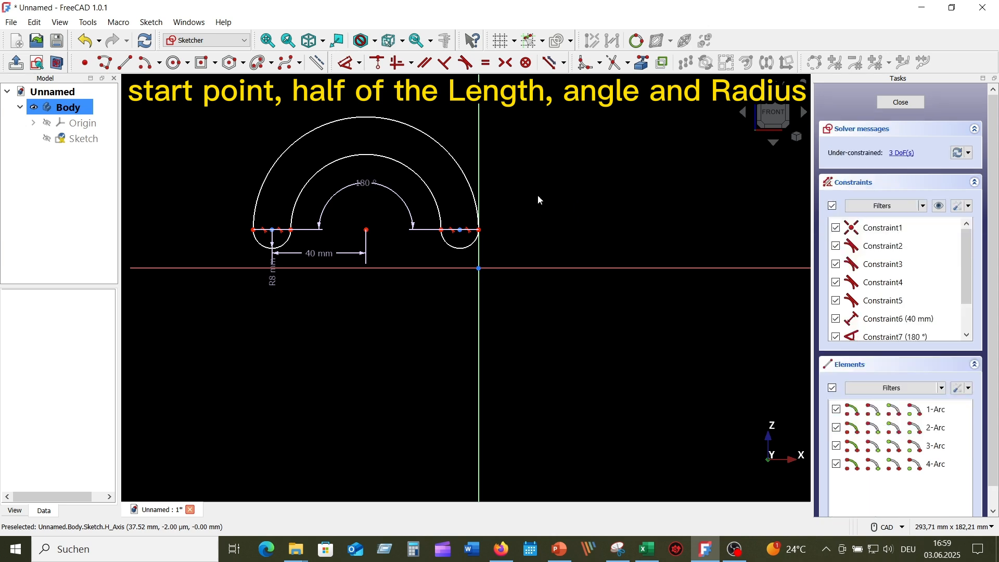
drag(363, 156, 265, 178)
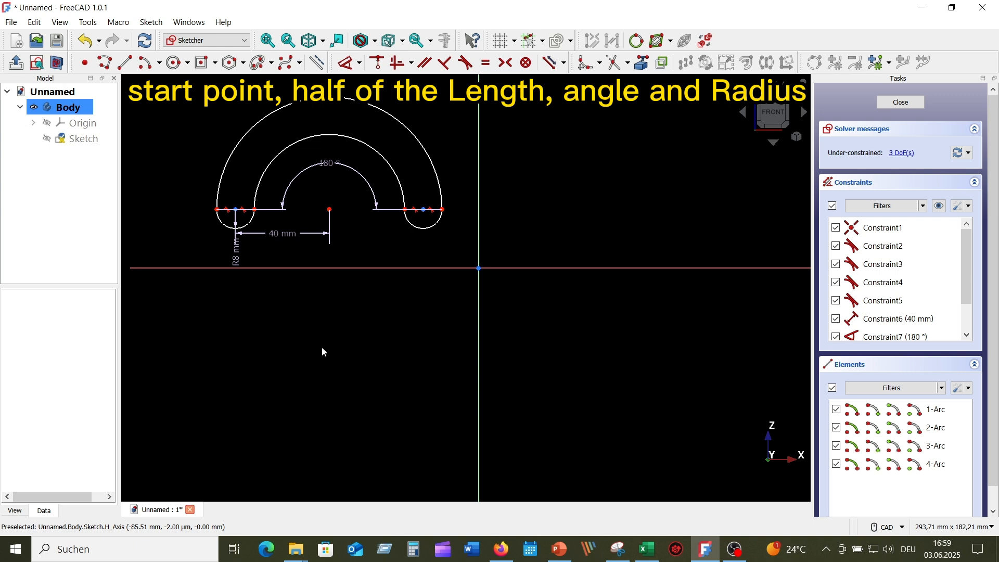
Step: Start another arc slot below the first: 30 mm radius, 0° start, 90° sweep
click(259, 63)
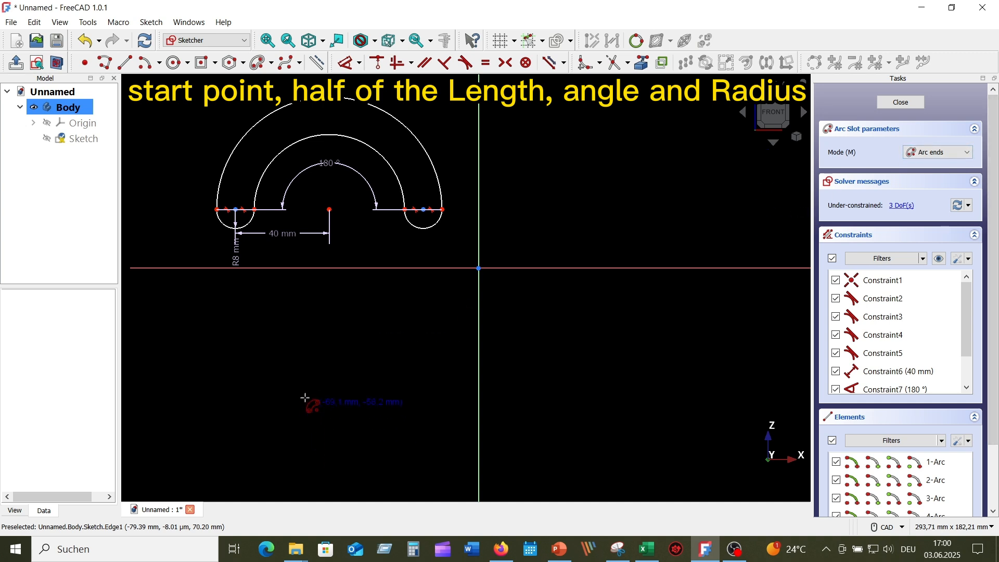
click(289, 410)
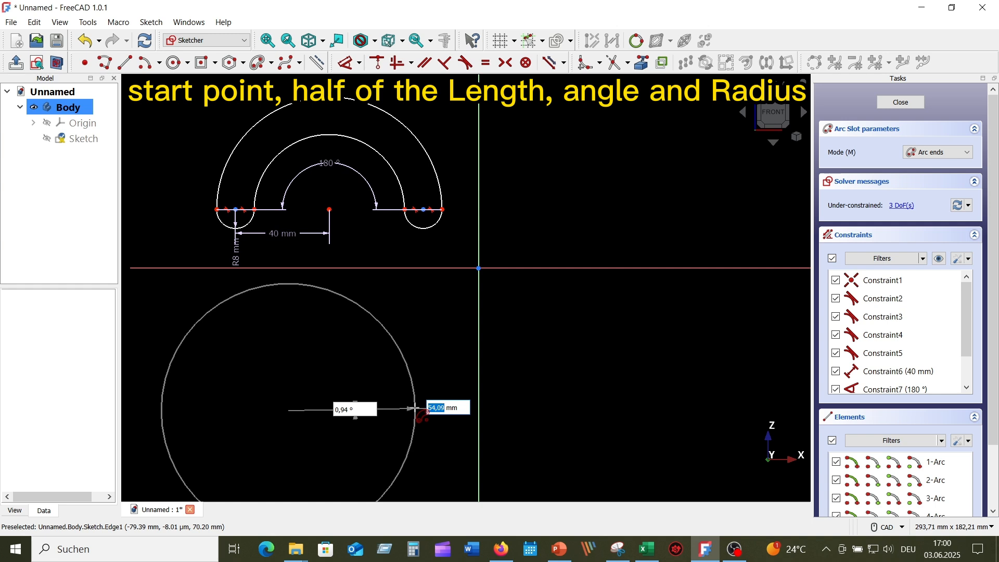
text(30)
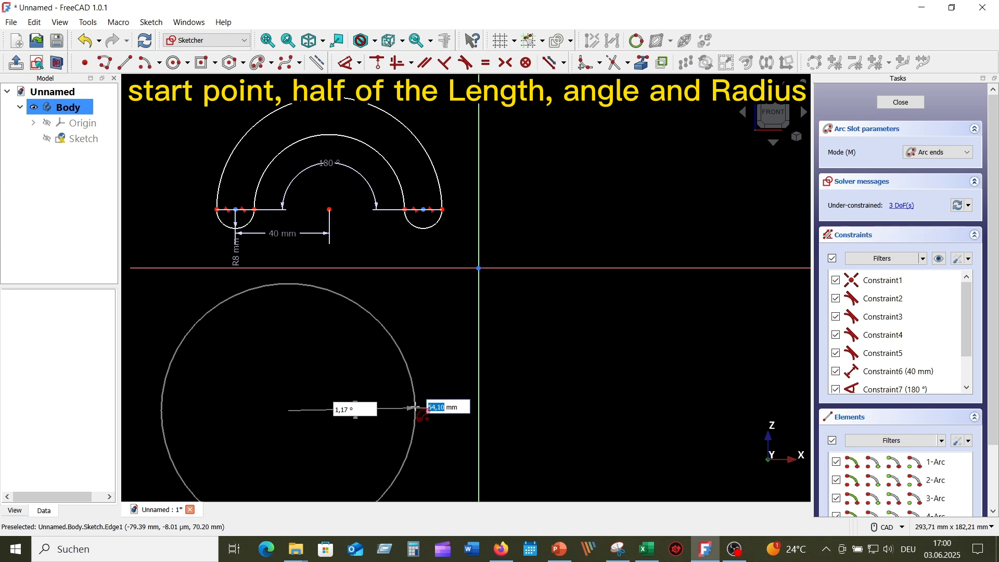
key(Return)
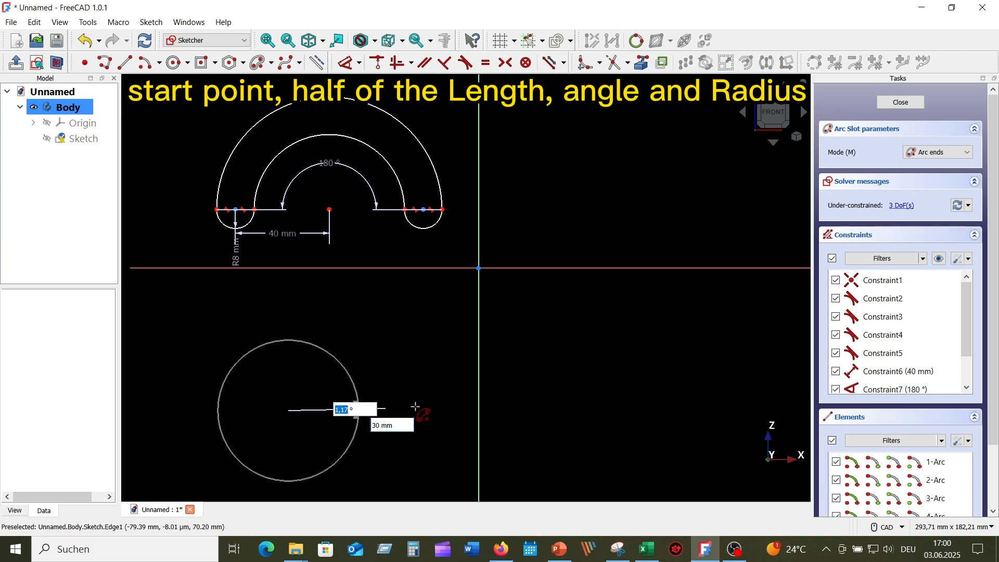
text(0)
key(Return)
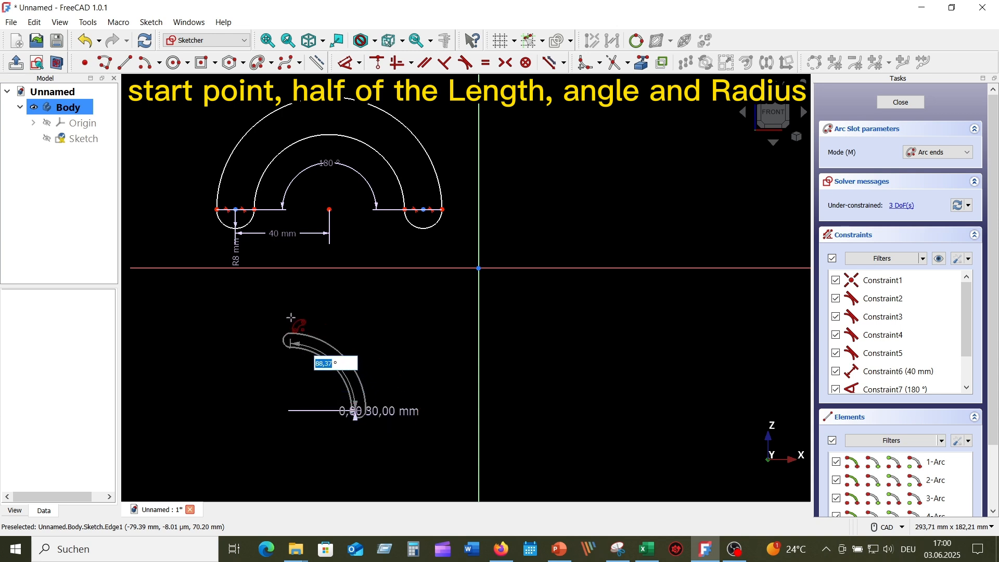
text(9)
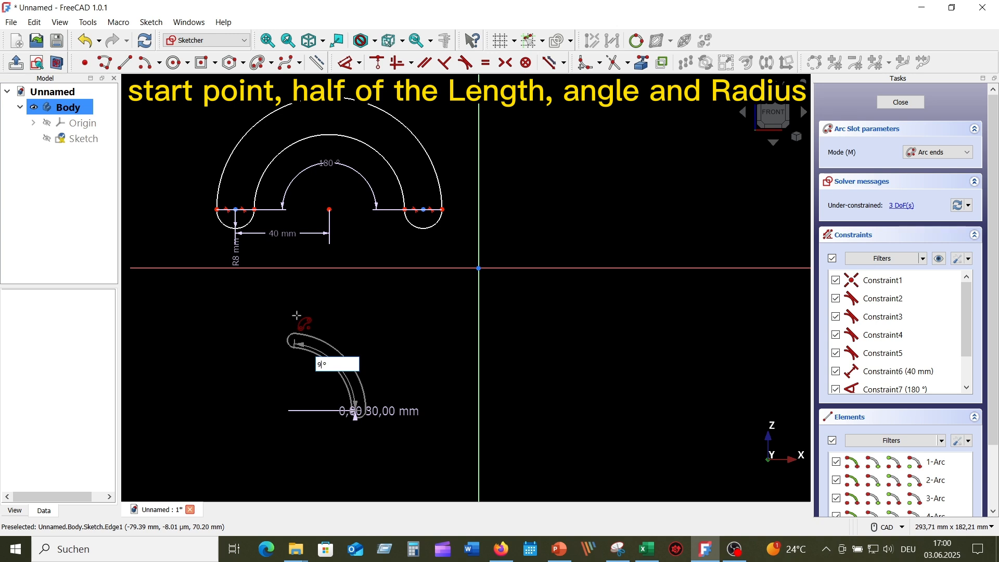
text(0)
key(Return)
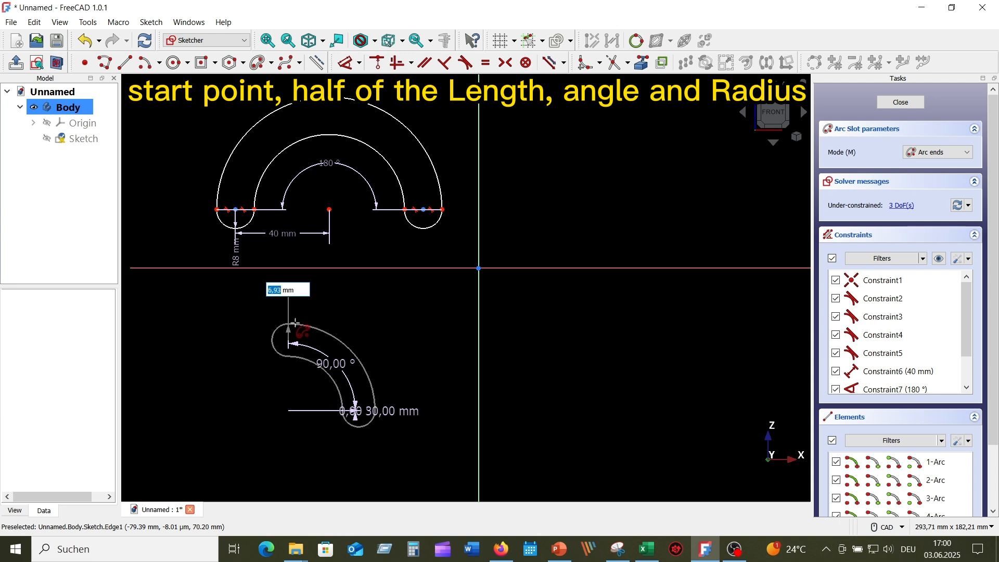
Step: Give the second arc slot 8 mm end radius and leave the arc slot tool
text(8)
key(Return)
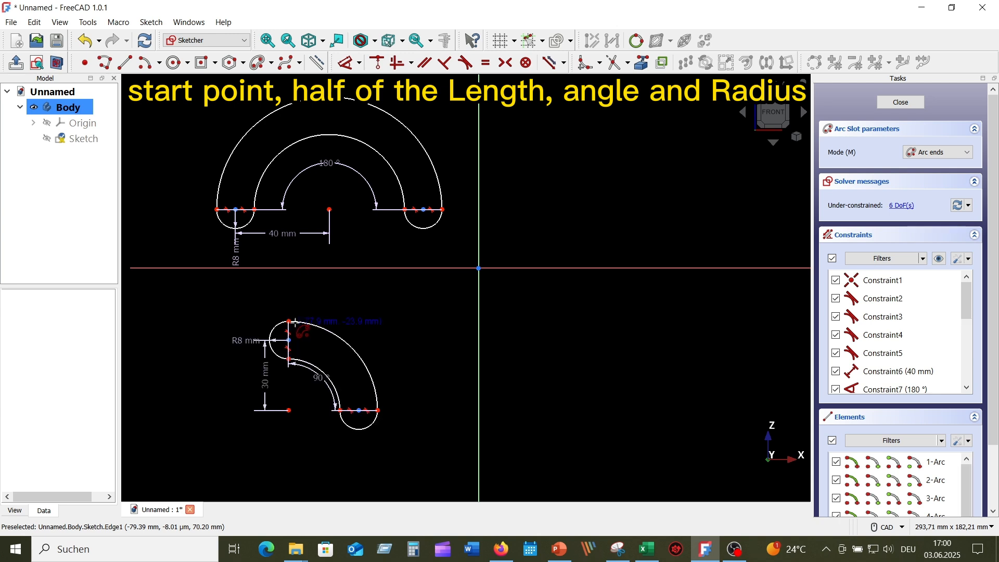
scroll(410, 364, up, 3)
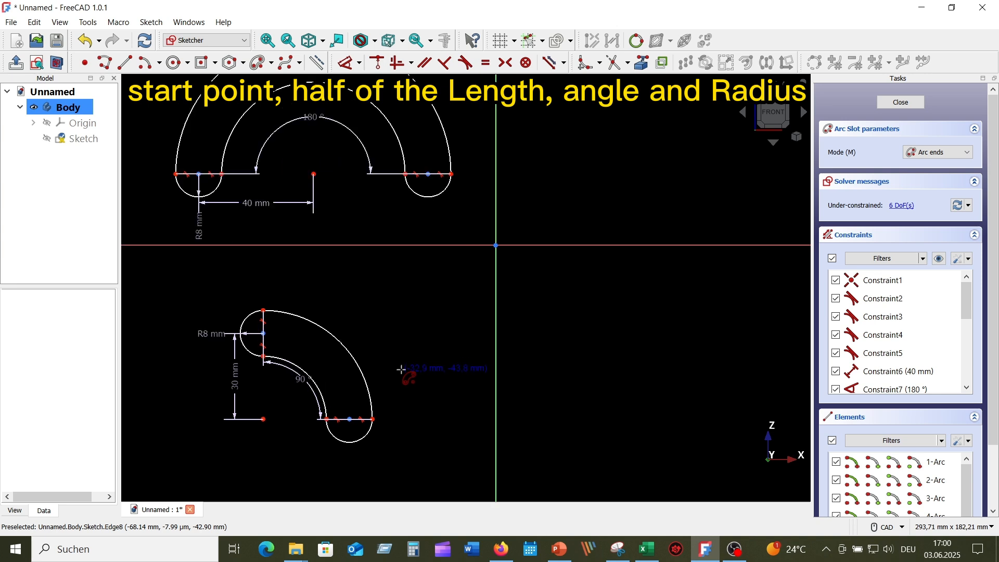
key(Escape)
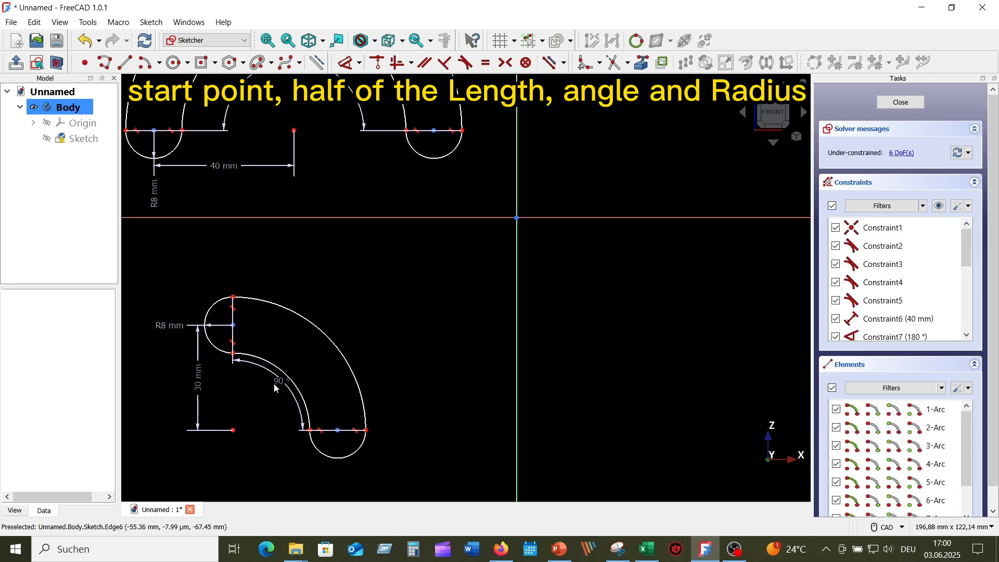
Step: Move the 90°, R8 and 30 mm labels clear and pan to show both slots
drag(275, 379, 267, 401)
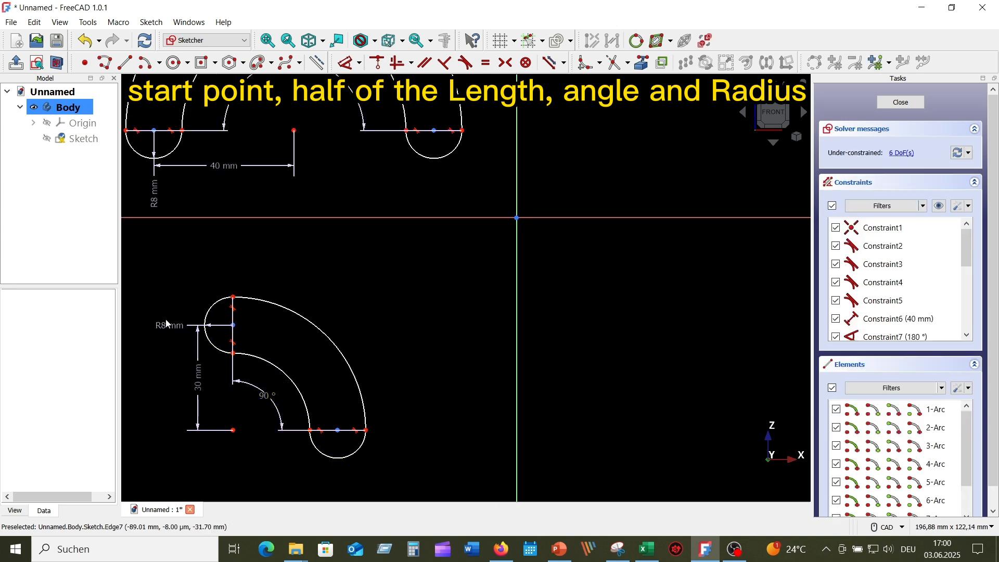
drag(166, 322, 190, 284)
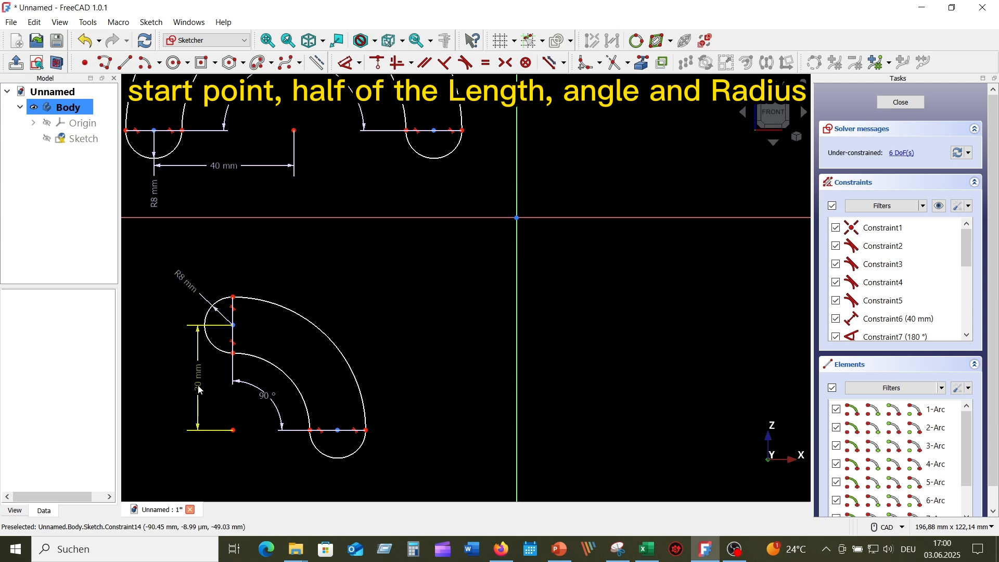
drag(199, 387, 183, 384)
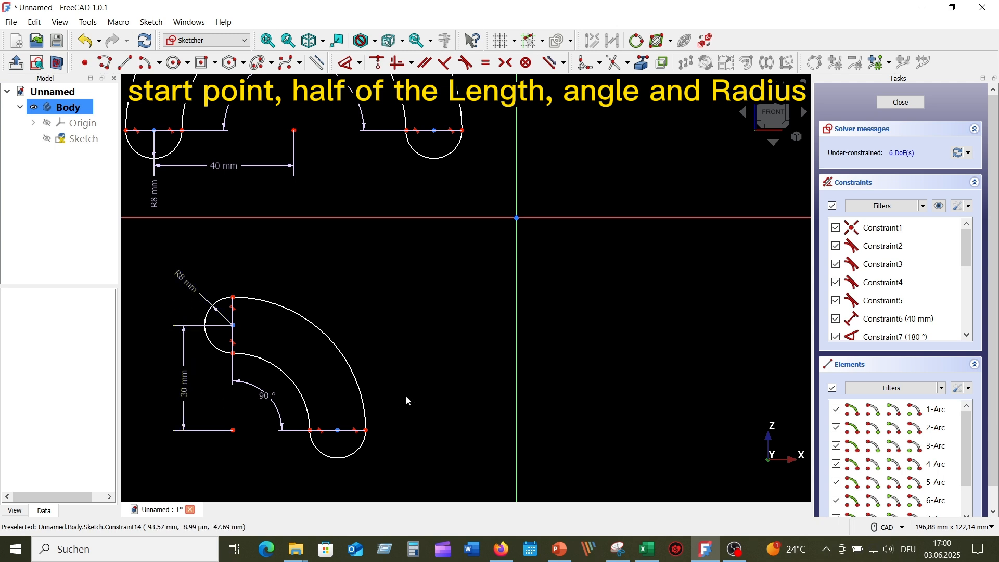
scroll(448, 385, down, 3)
scroll(460, 382, down, 1)
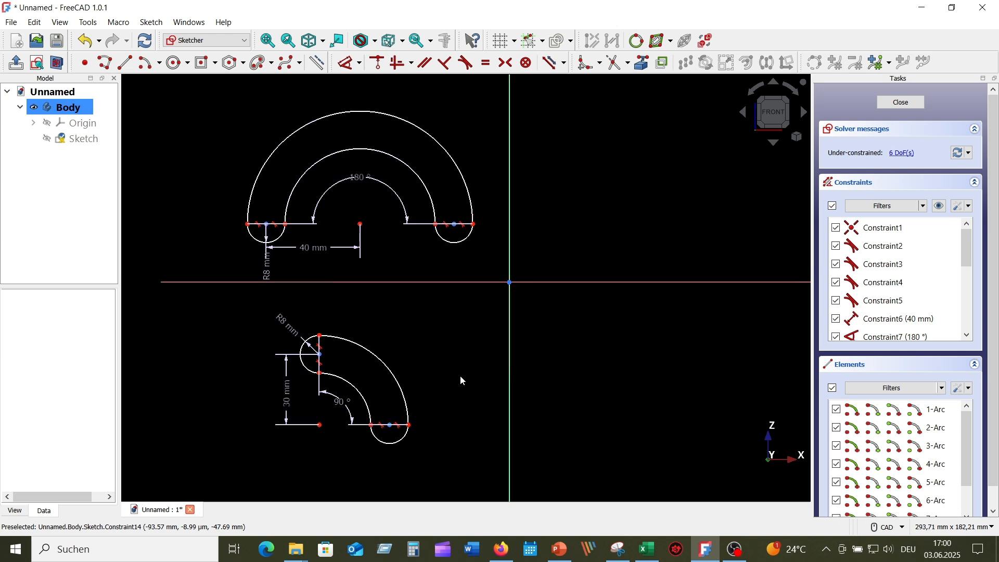
middle_drag(461, 379, 396, 387)
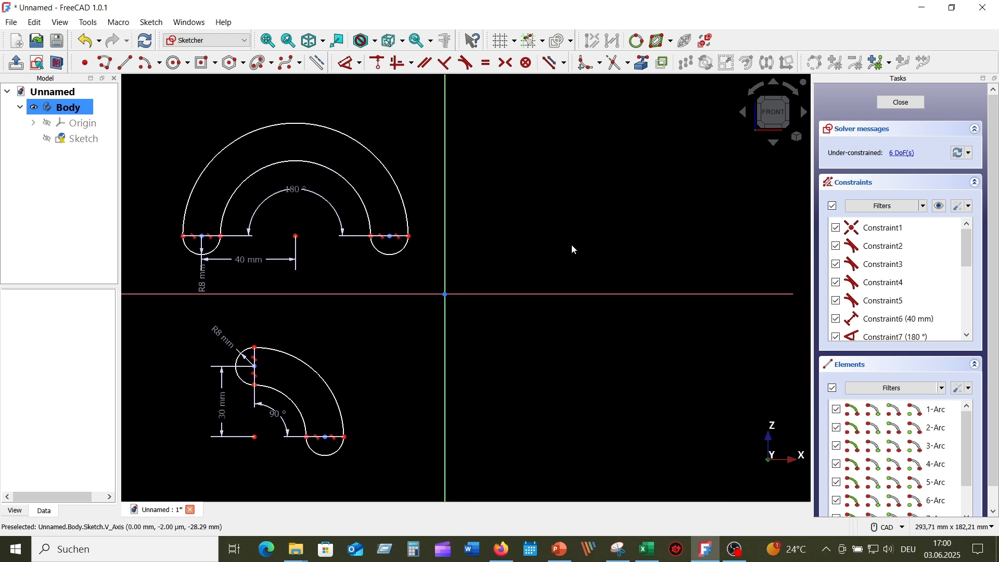
Step: Start an arc slot in Flat ends mode, centred right of the vertical axis
click(270, 67)
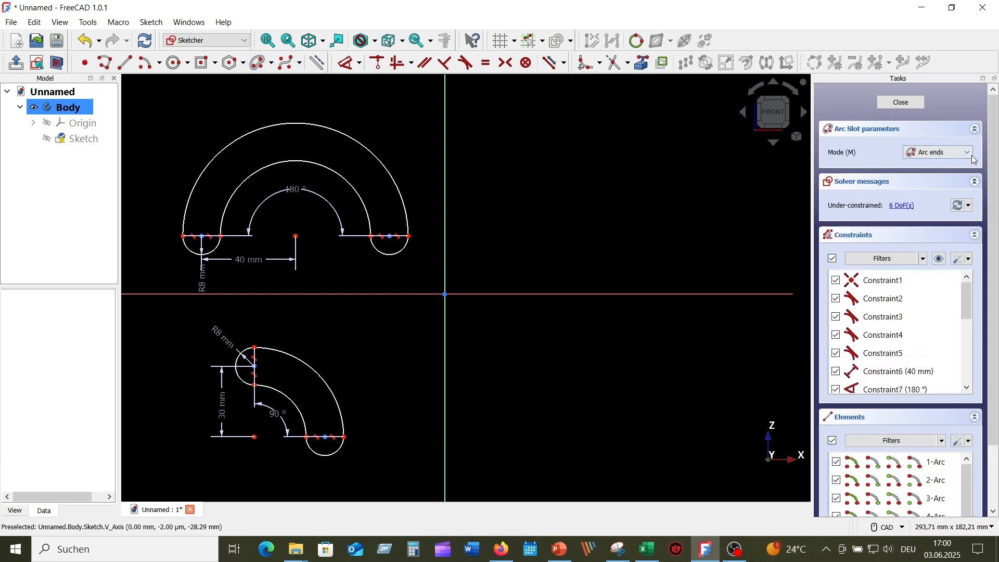
click(968, 154)
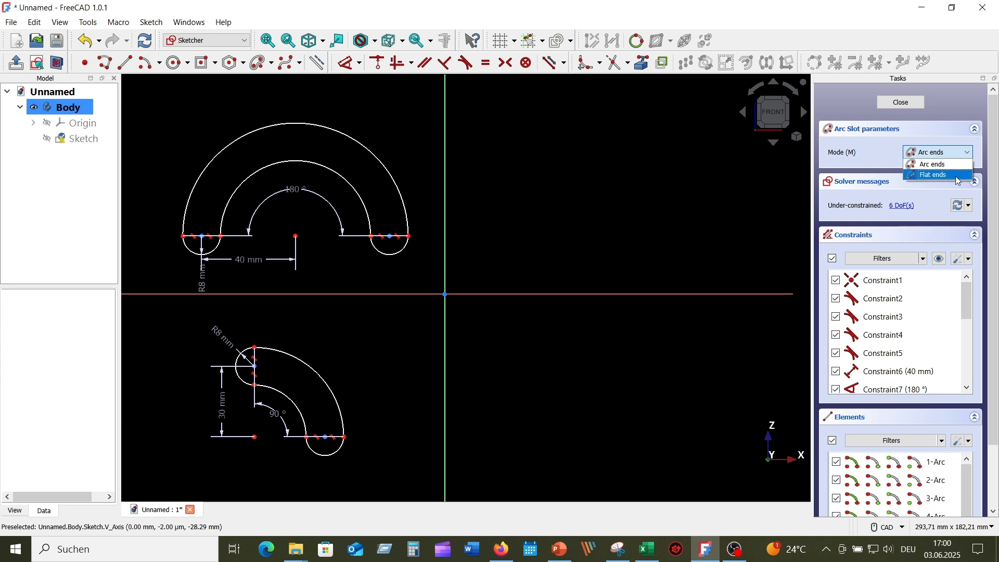
click(955, 176)
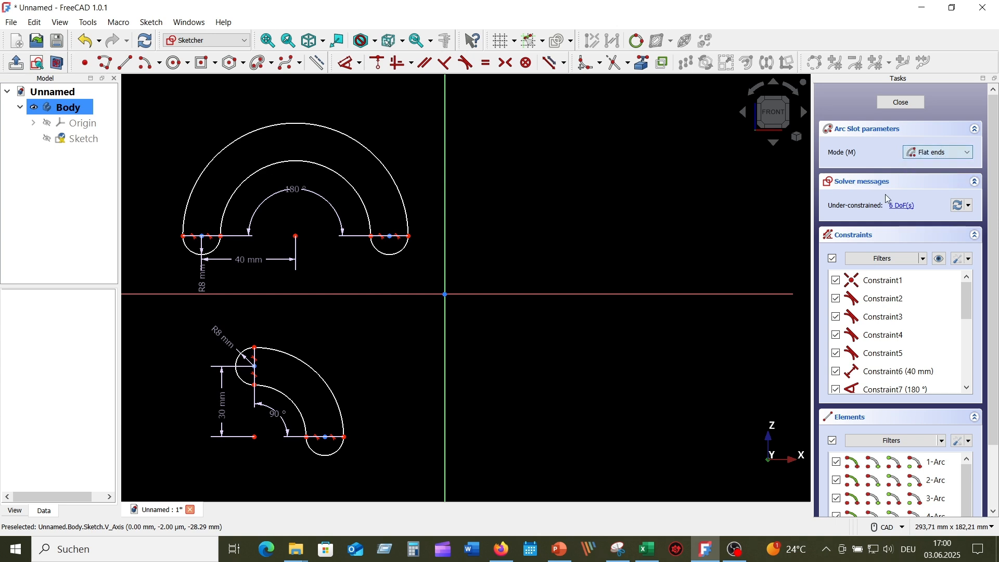
click(616, 239)
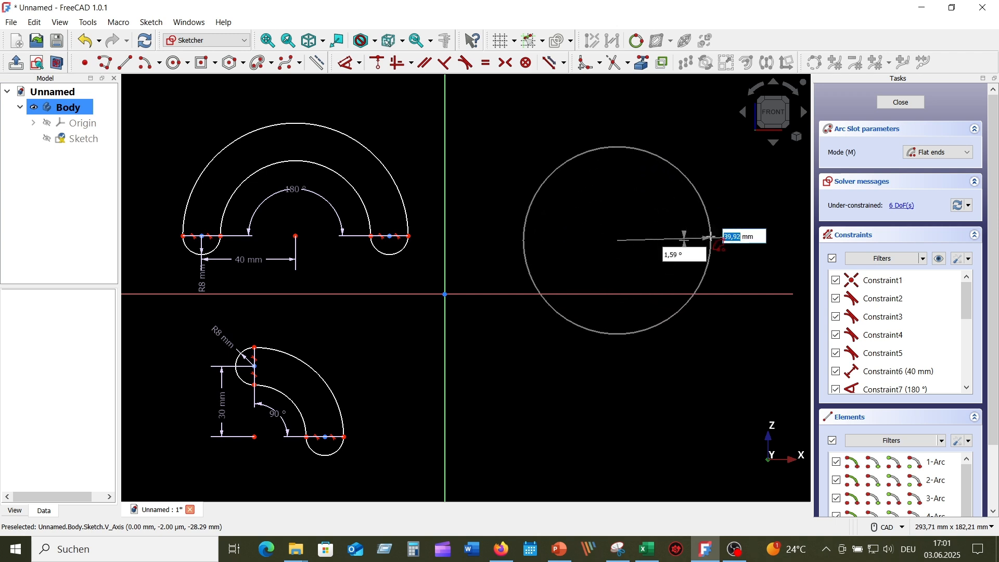
Step: Enter 40 mm radius, 0° start angle, 180° arc angle and 10 mm thickness
text(40)
key(Tab)
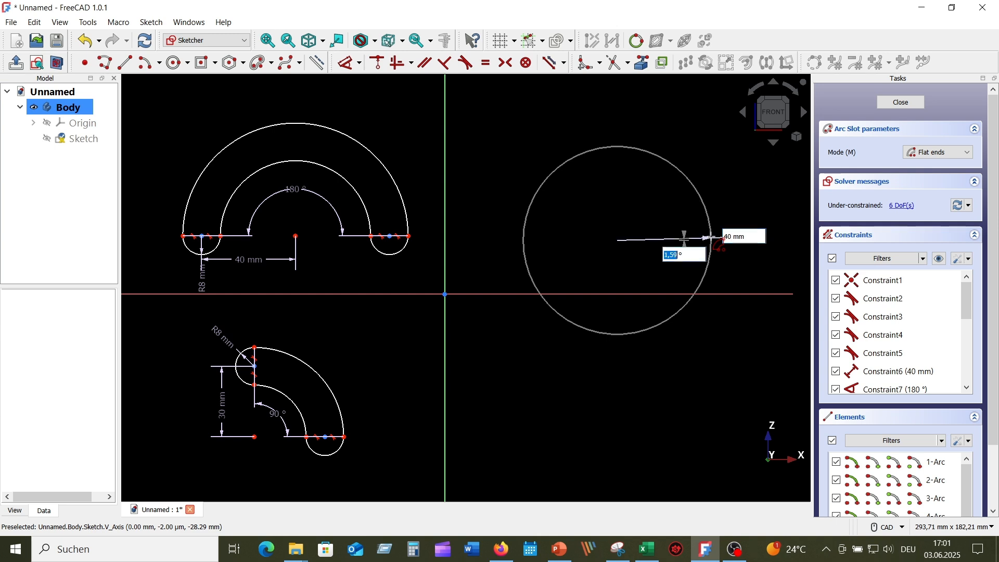
text(0)
key(Tab)
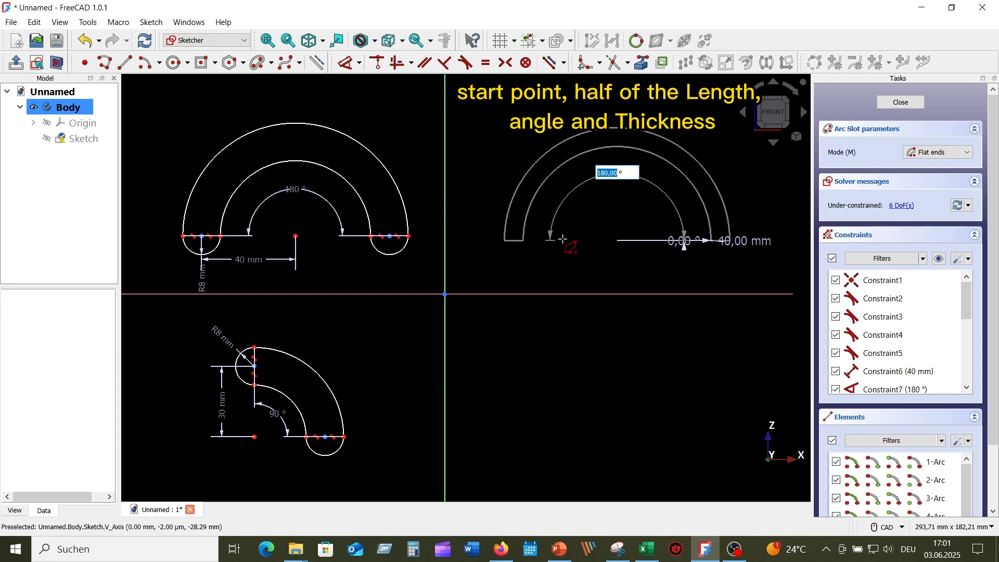
text(1)
key(Tab)
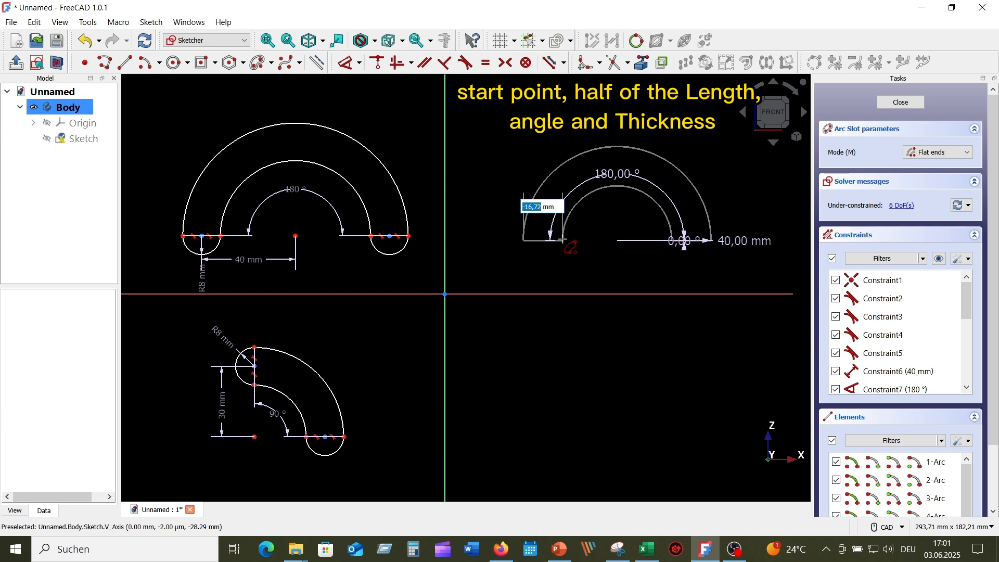
text(10)
key(Return)
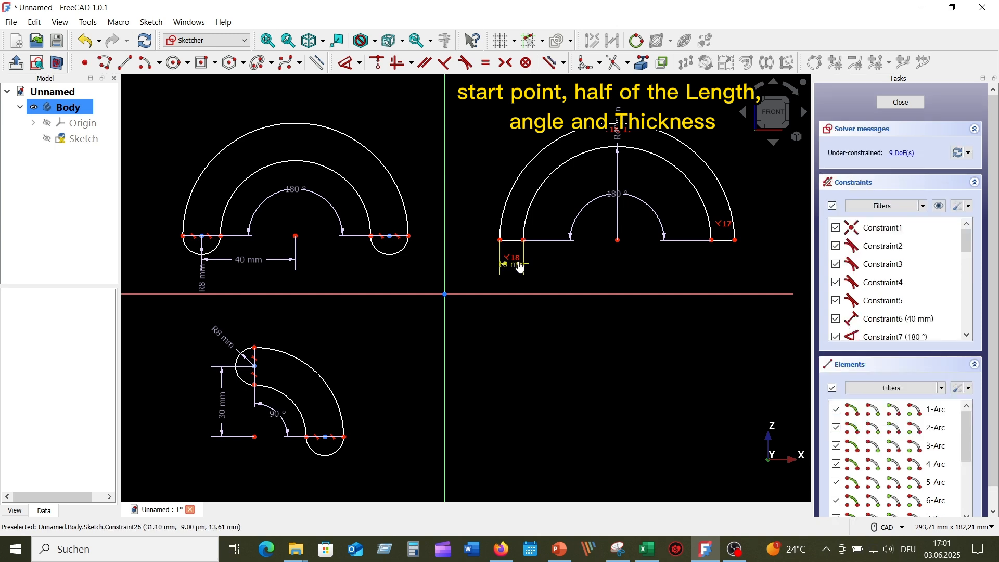
Step: Move the 10 mm label below the slot, lift the 180° label, and angle R40 mm diagonally
drag(521, 268, 544, 275)
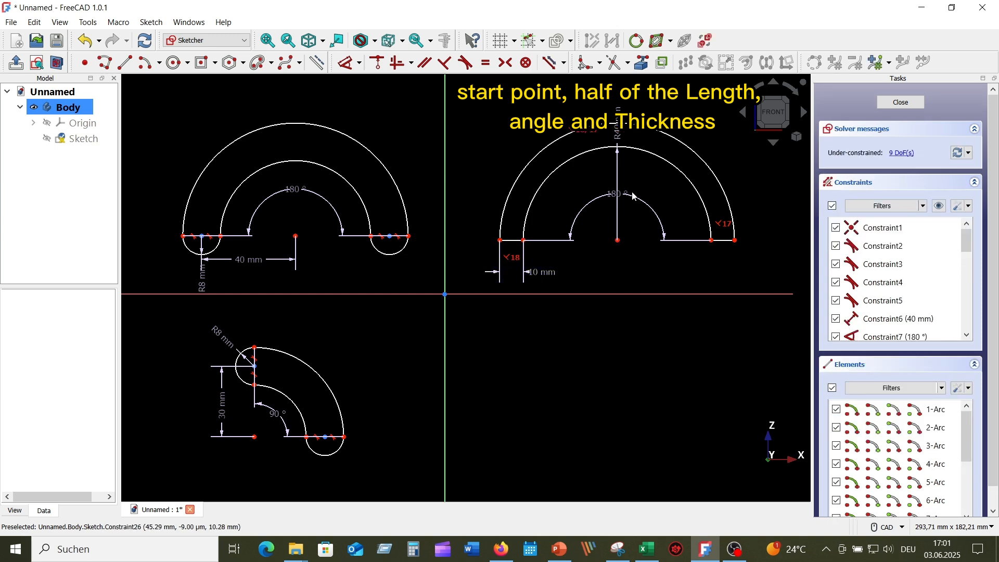
drag(624, 196, 630, 172)
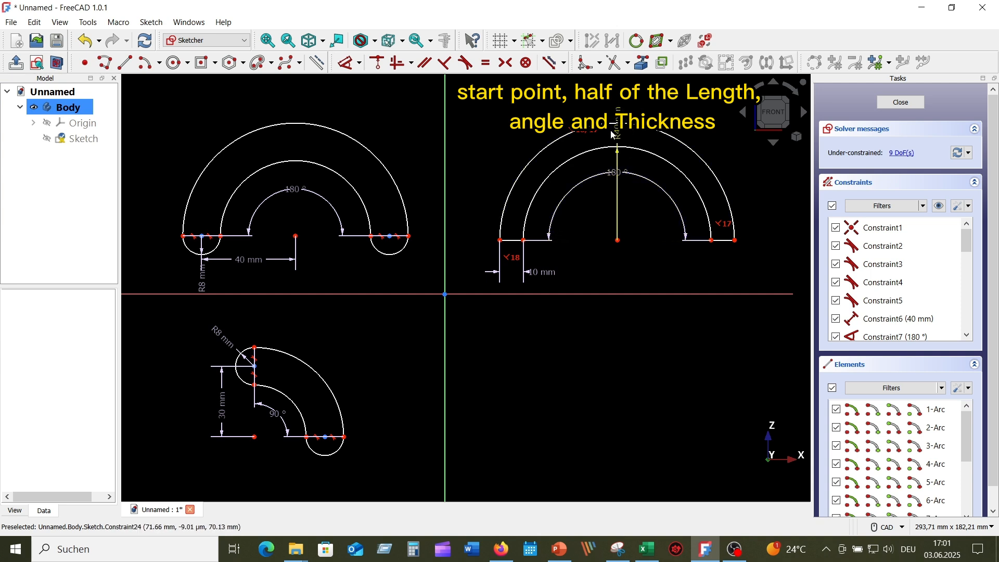
drag(618, 136, 653, 220)
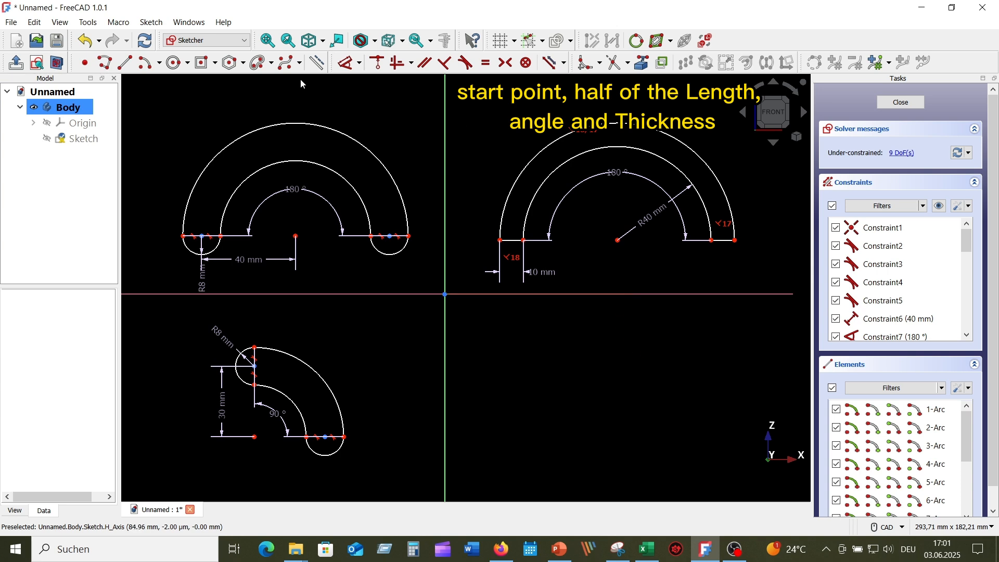
Step: Draw a flat-ended arc slot at lower right: R40 mm, 0° start, 90° sweep, 8 mm thick
click(260, 64)
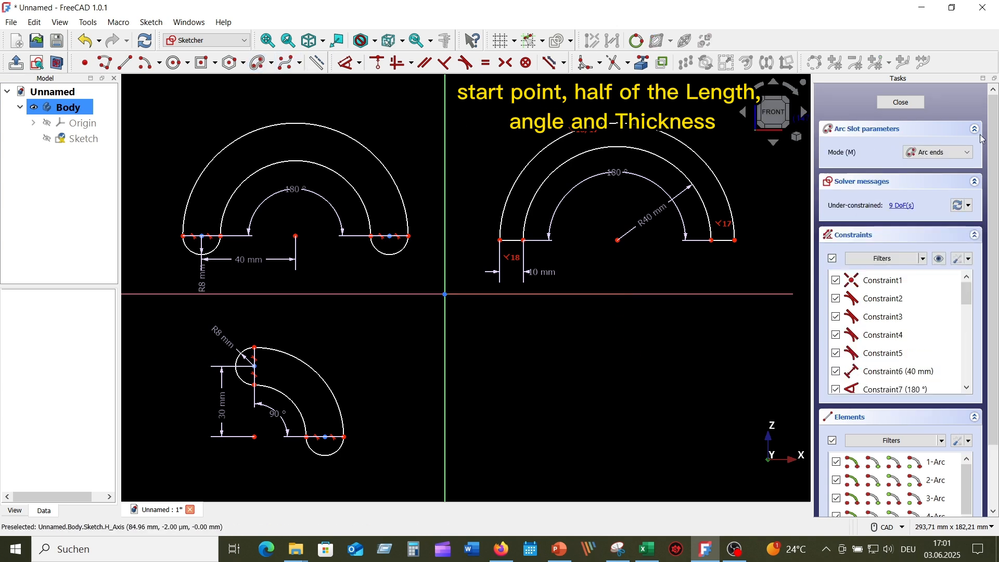
click(970, 153)
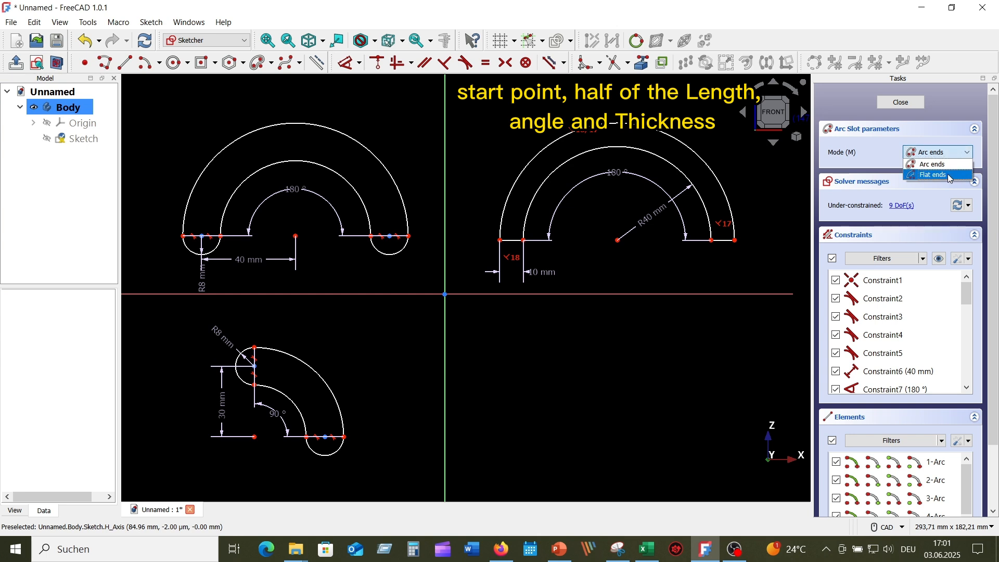
click(952, 176)
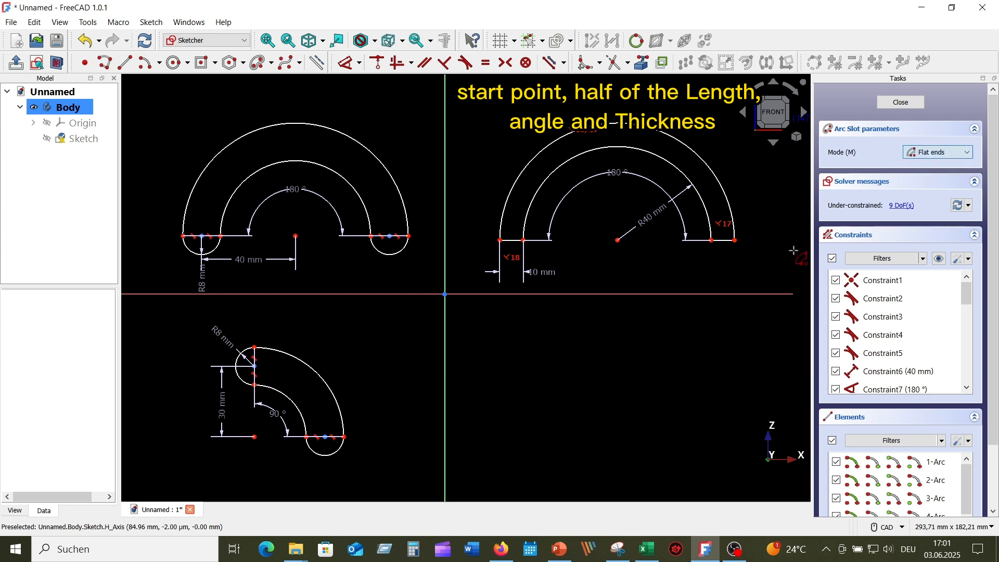
click(590, 423)
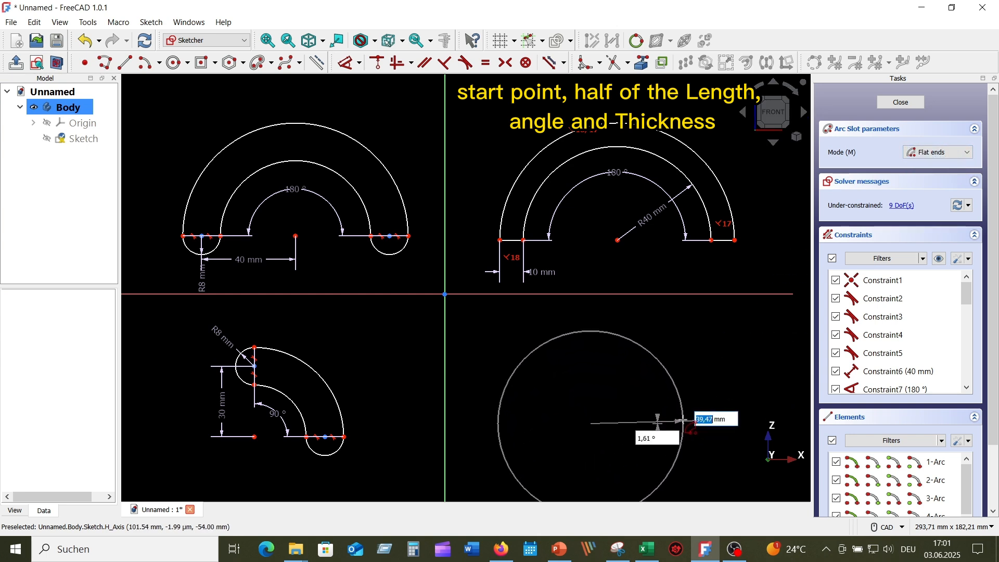
text(4)
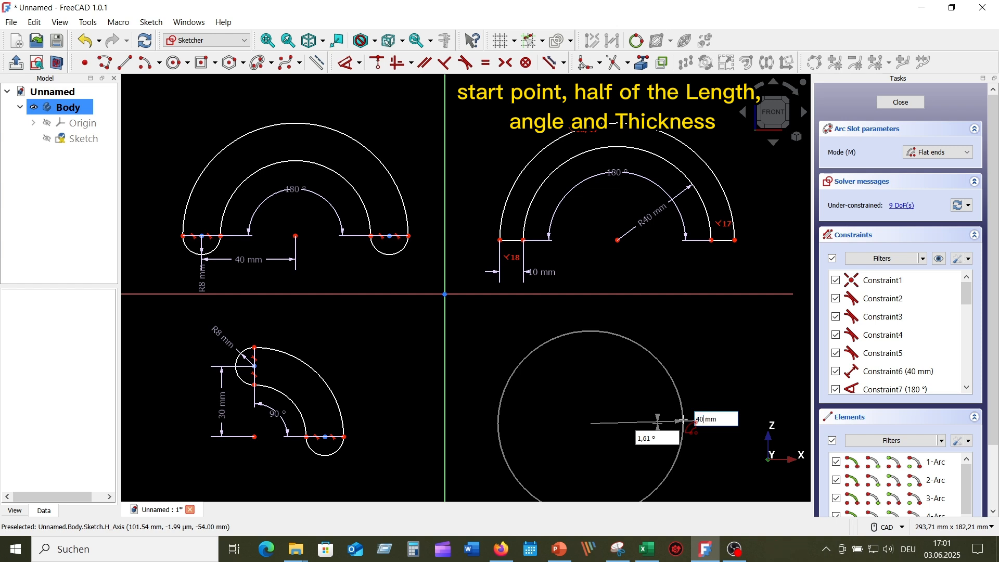
key(Tab)
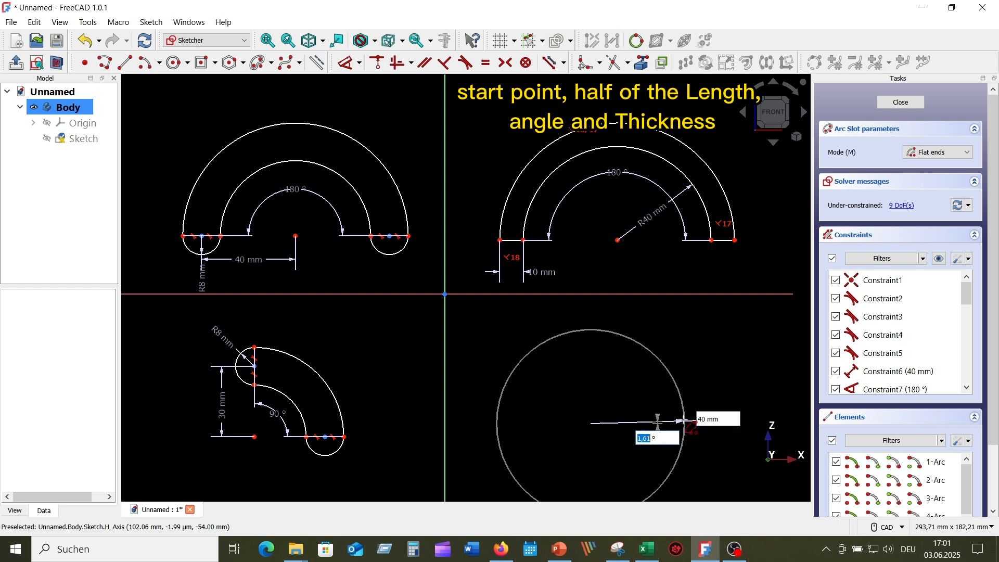
text(0)
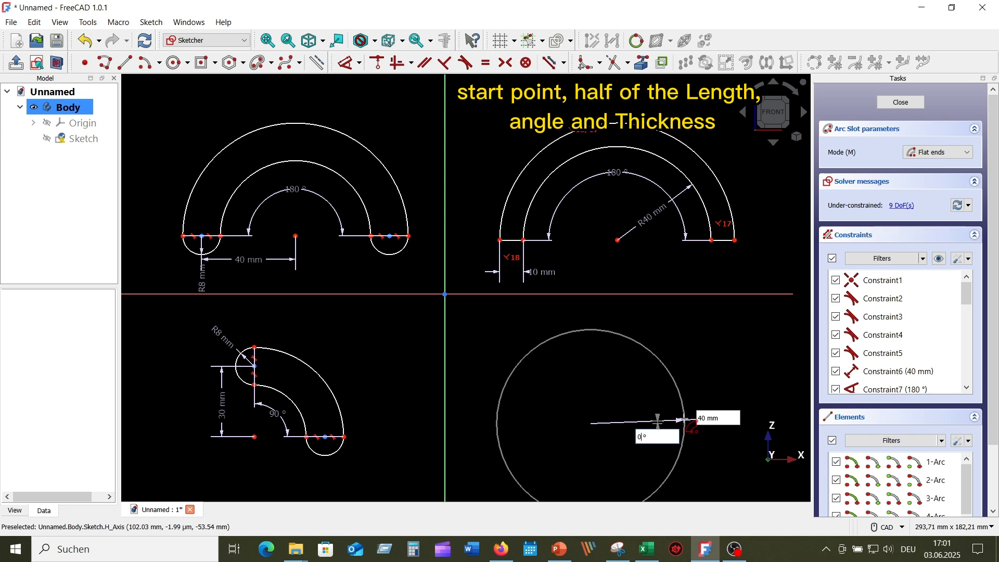
key(Return)
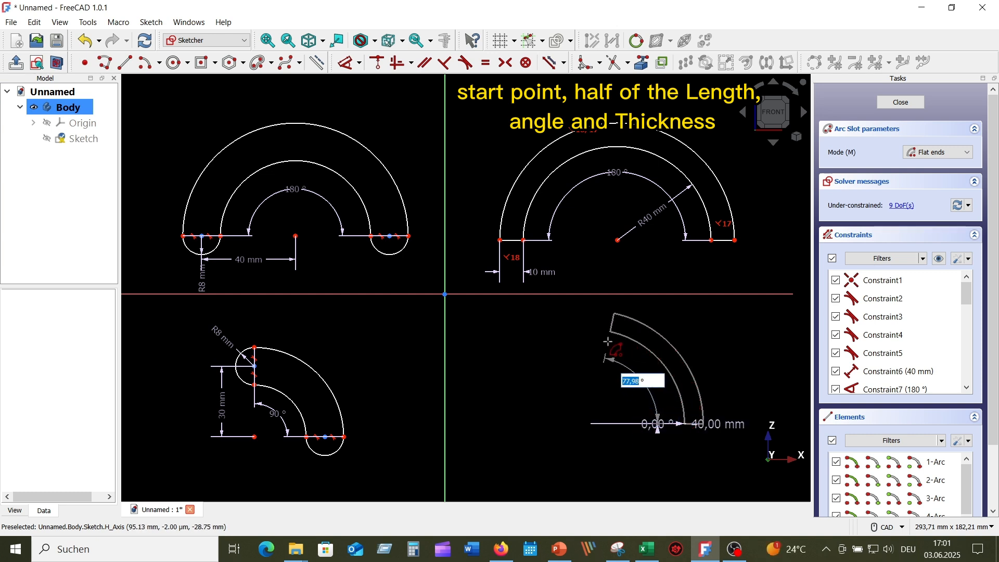
text(90)
key(Return)
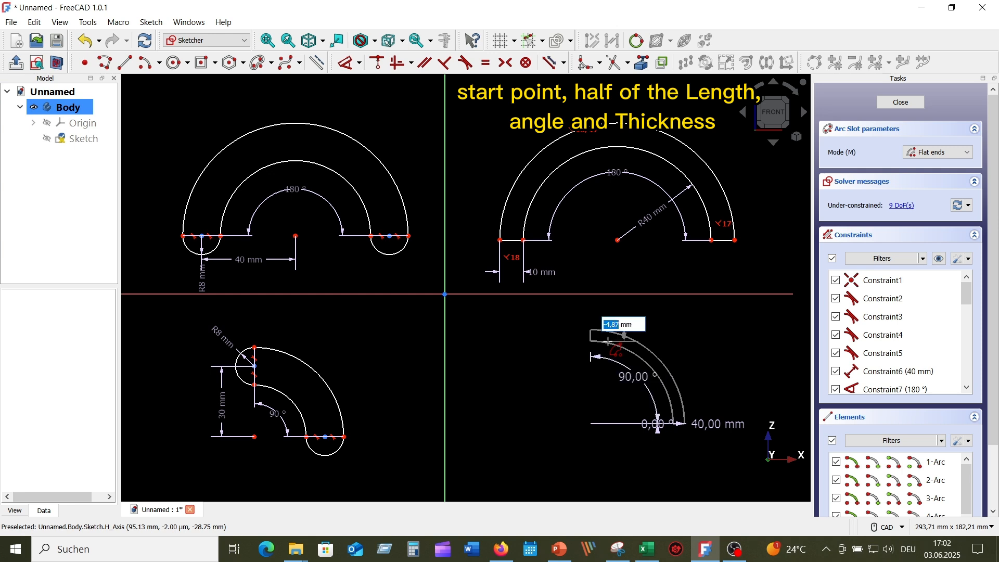
text(8)
key(Return)
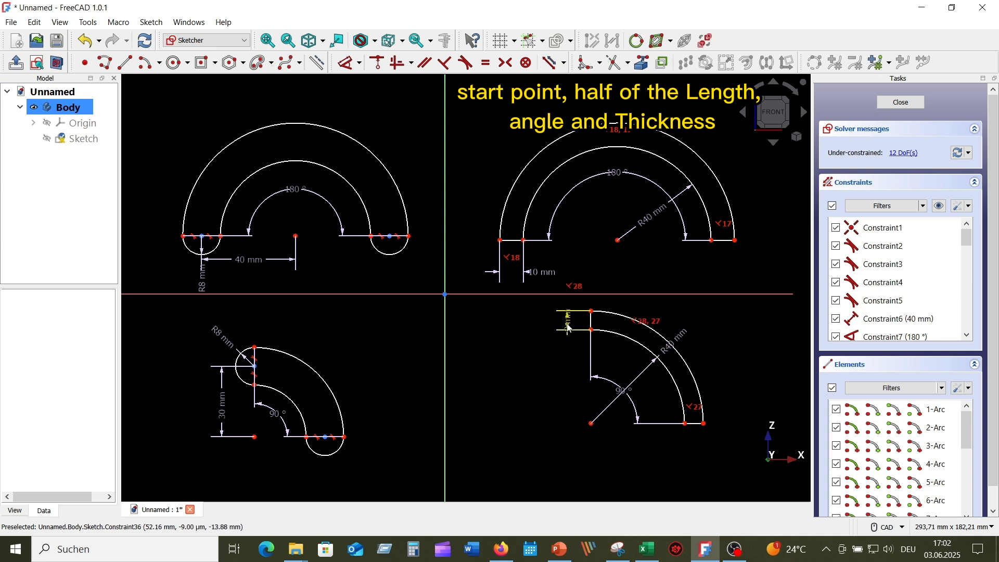
Step: Lower the slot's 8 mm label and swing the R40 mm label inside the arc at a shallower angle
drag(568, 328, 567, 354)
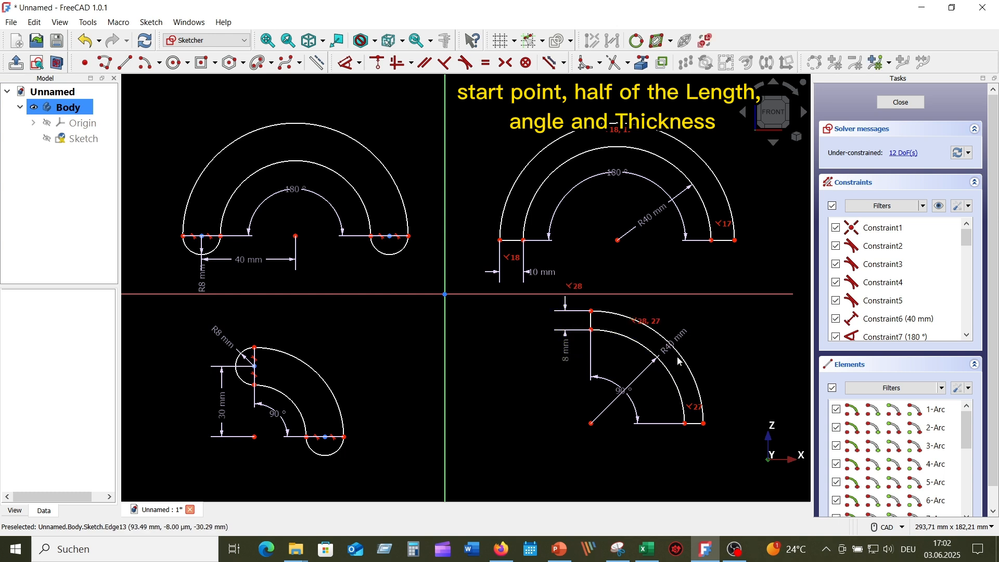
drag(671, 344, 646, 380)
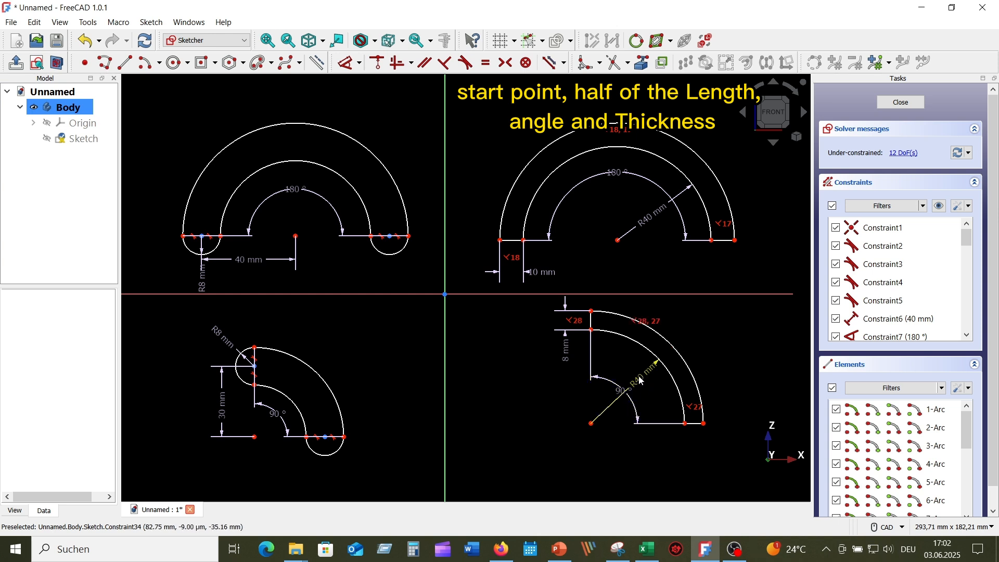
drag(659, 381, 657, 406)
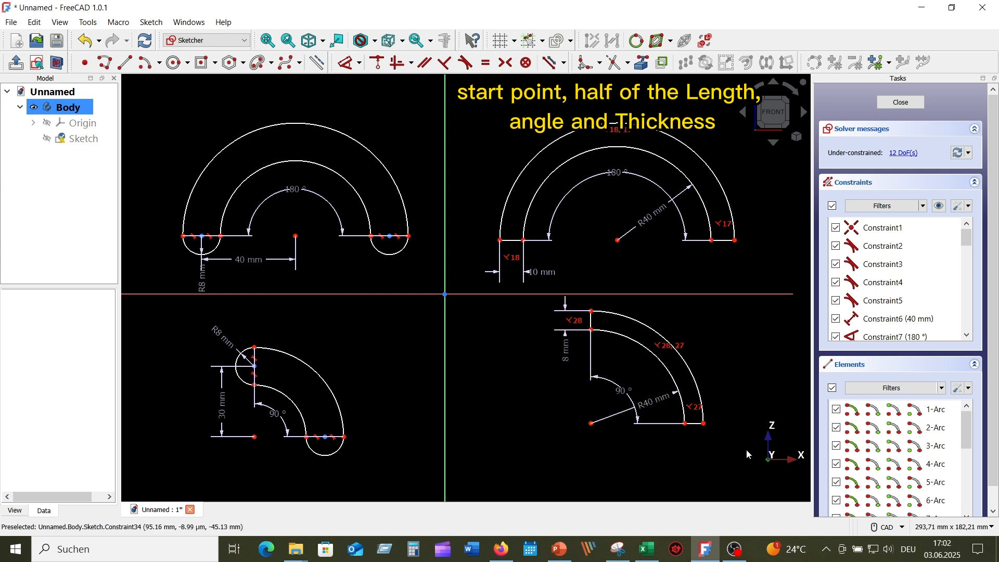
middle_drag(550, 414, 525, 438)
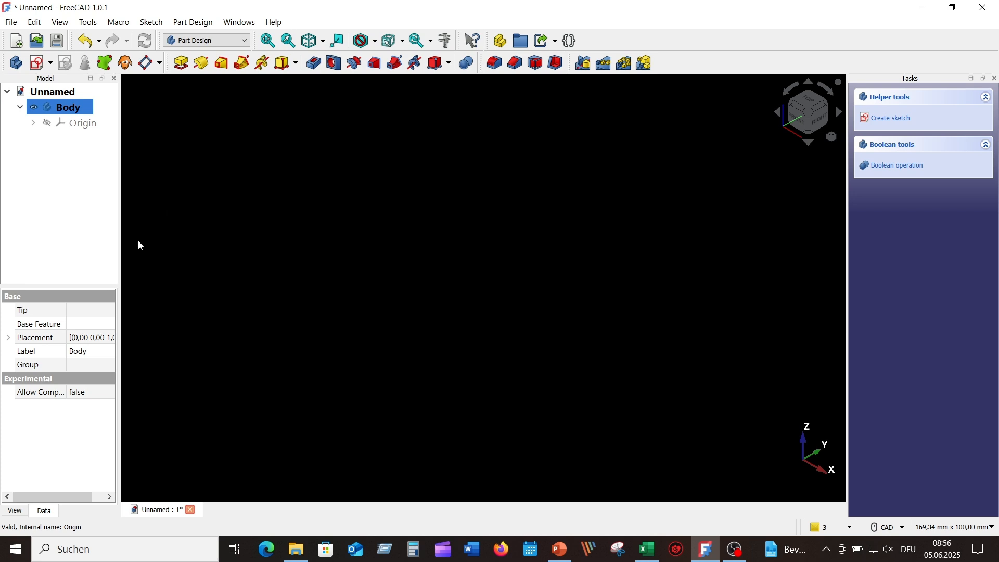
Step: Create a new sketch attached to the XZ plane of the Body
click(38, 65)
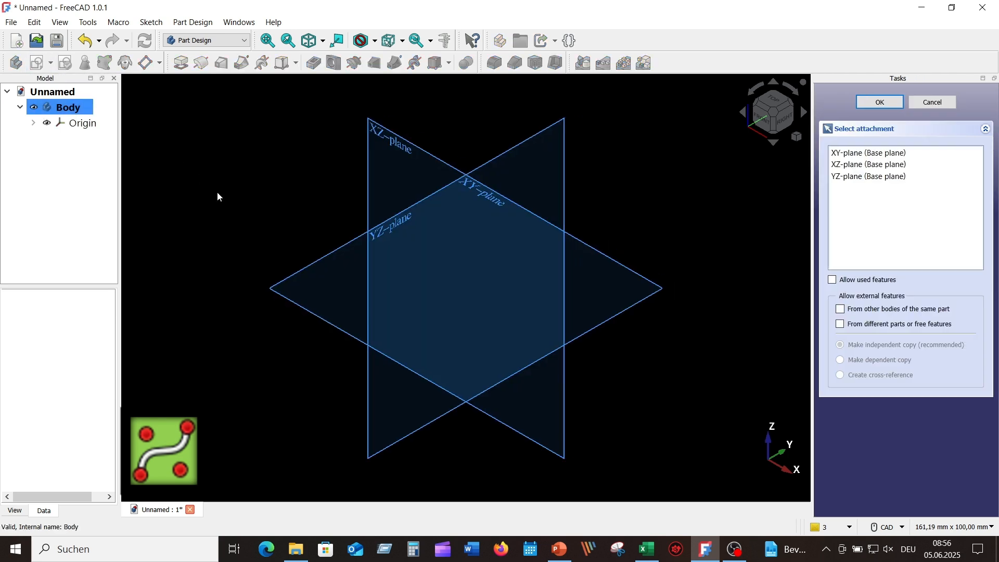
click(403, 150)
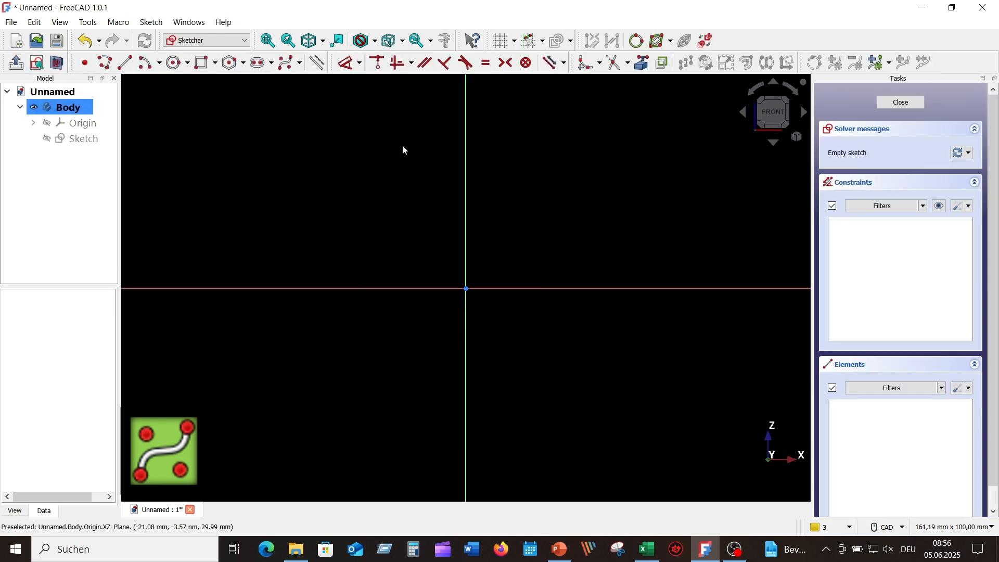
click(301, 63)
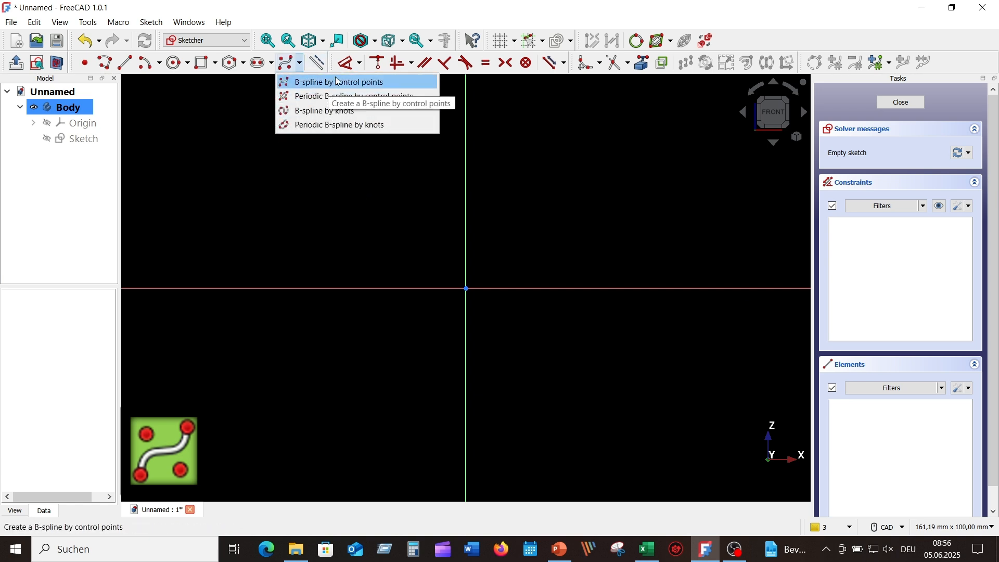
Step: Start a control-point B-spline whose first poles form a left hump down to the axis
click(373, 83)
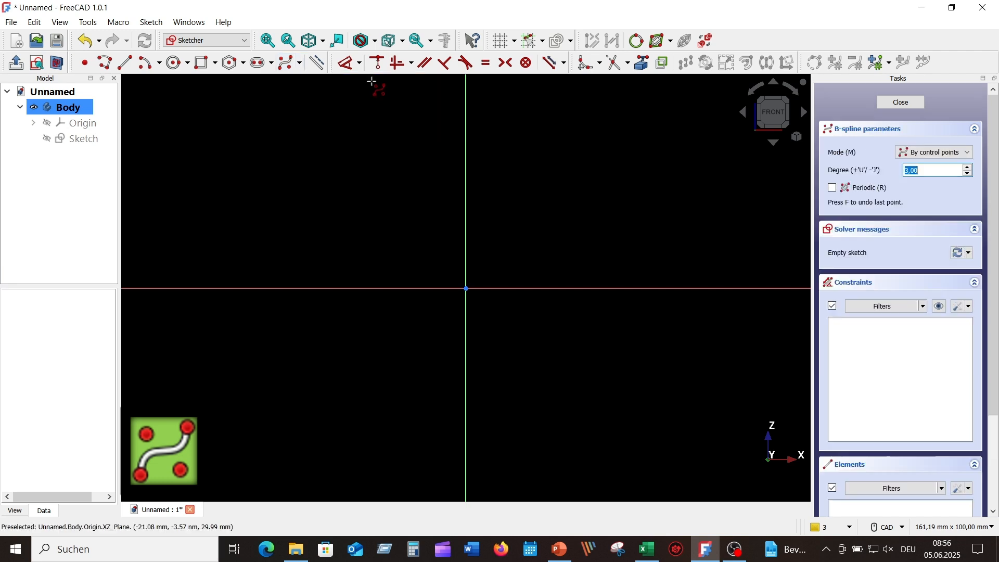
click(261, 267)
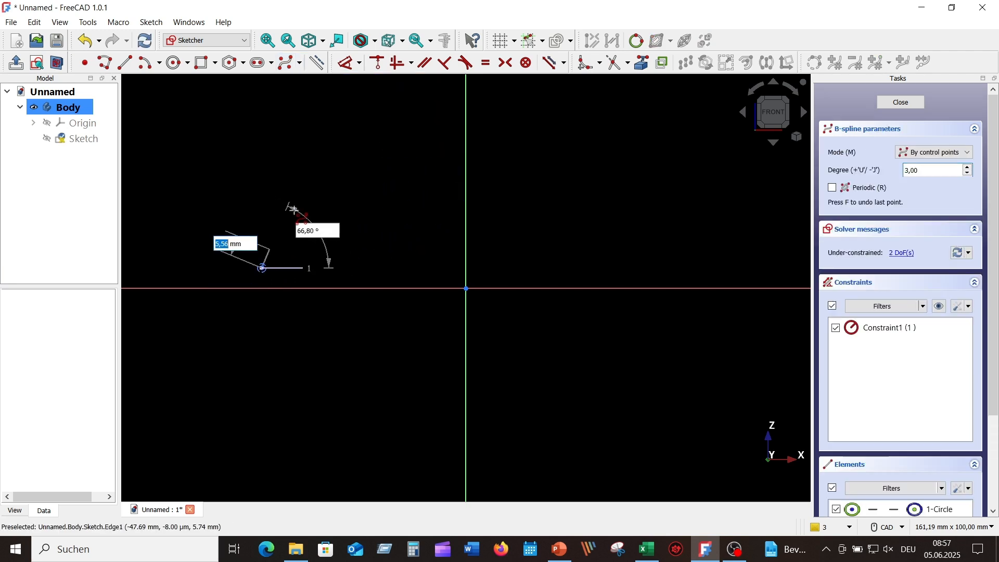
click(312, 142)
click(372, 132)
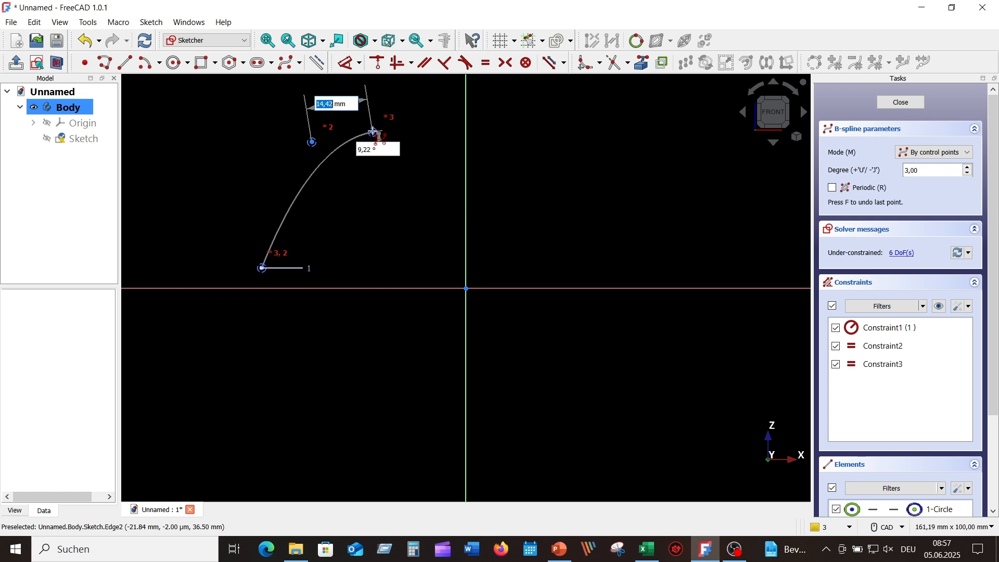
click(423, 202)
click(529, 281)
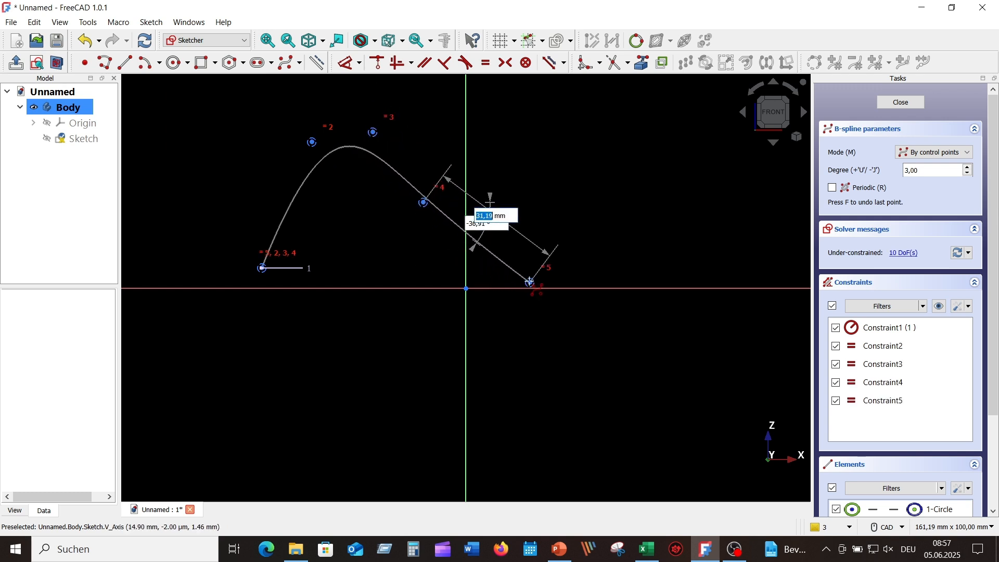
click(722, 275)
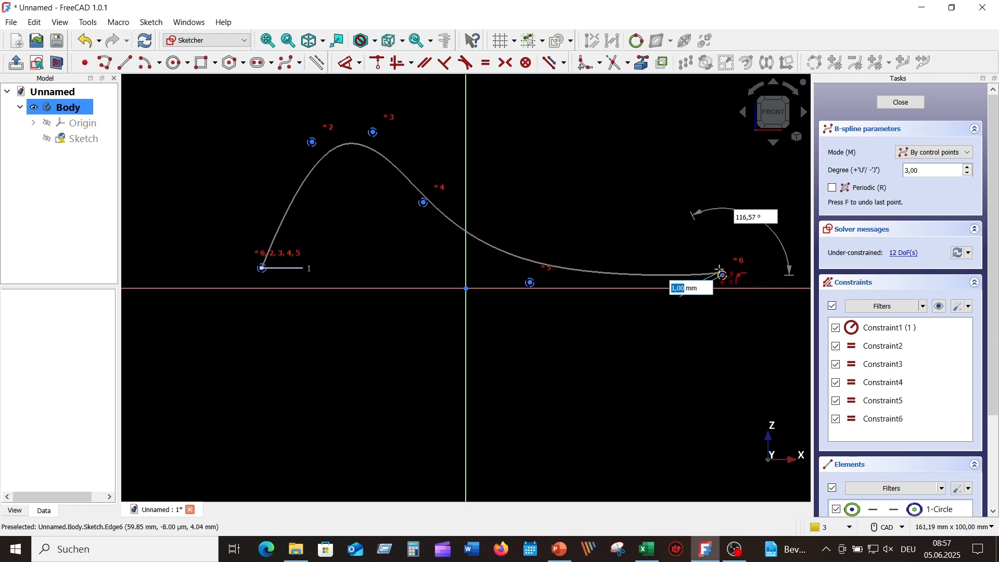
scroll(720, 272, up, 6)
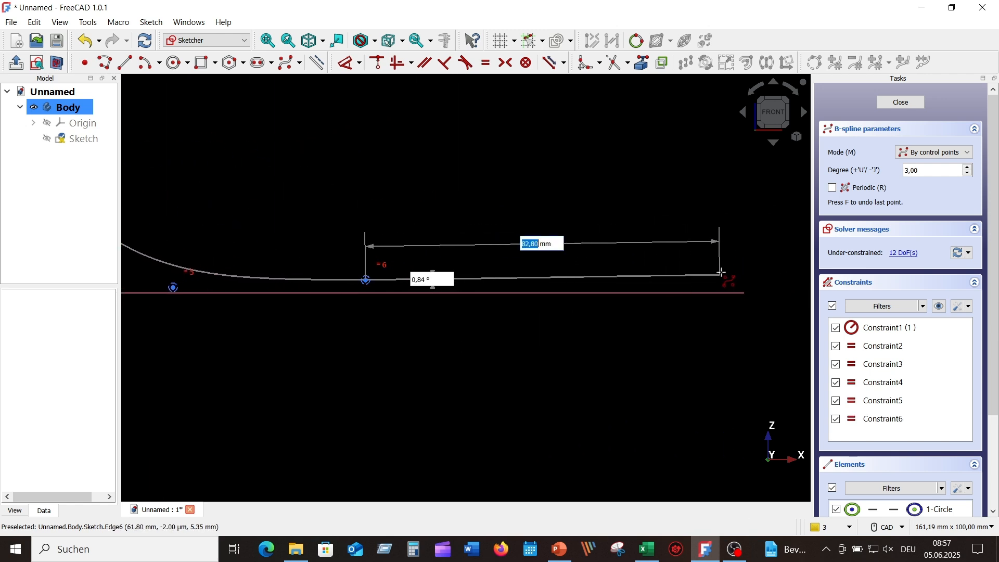
Step: Add poles raising a second hump on the right, end at a low point, and finish the curve
click(616, 280)
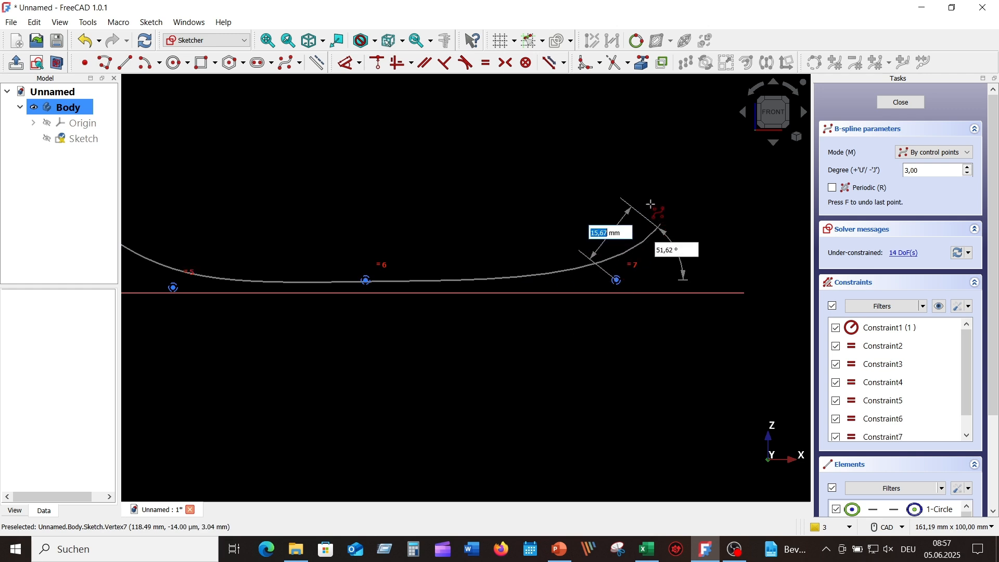
click(654, 154)
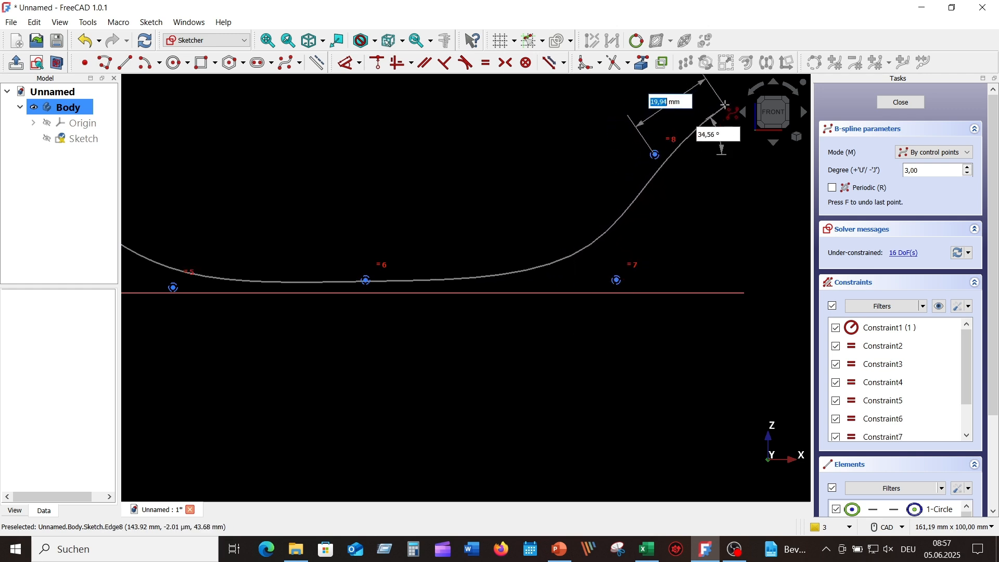
click(725, 106)
click(789, 219)
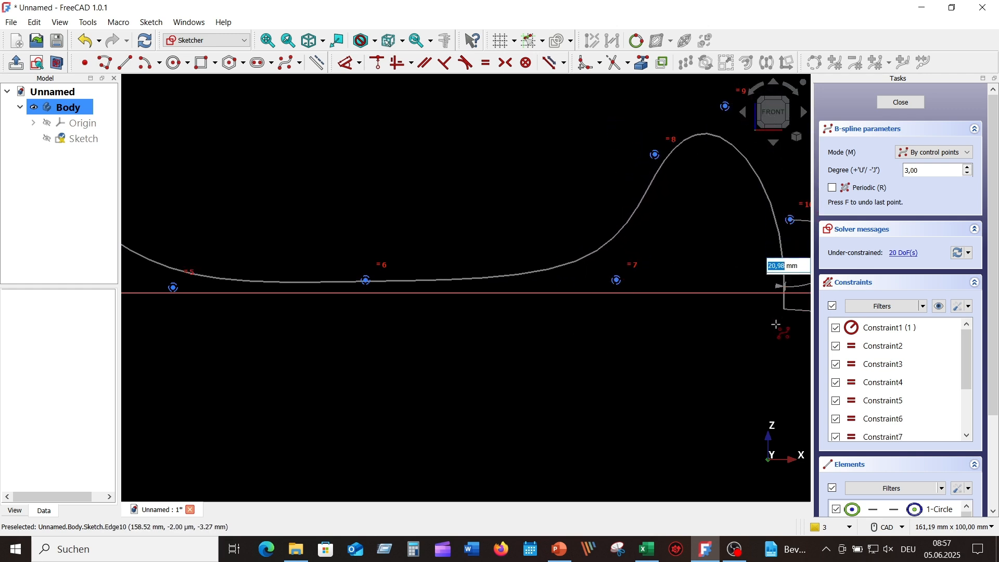
click(782, 363)
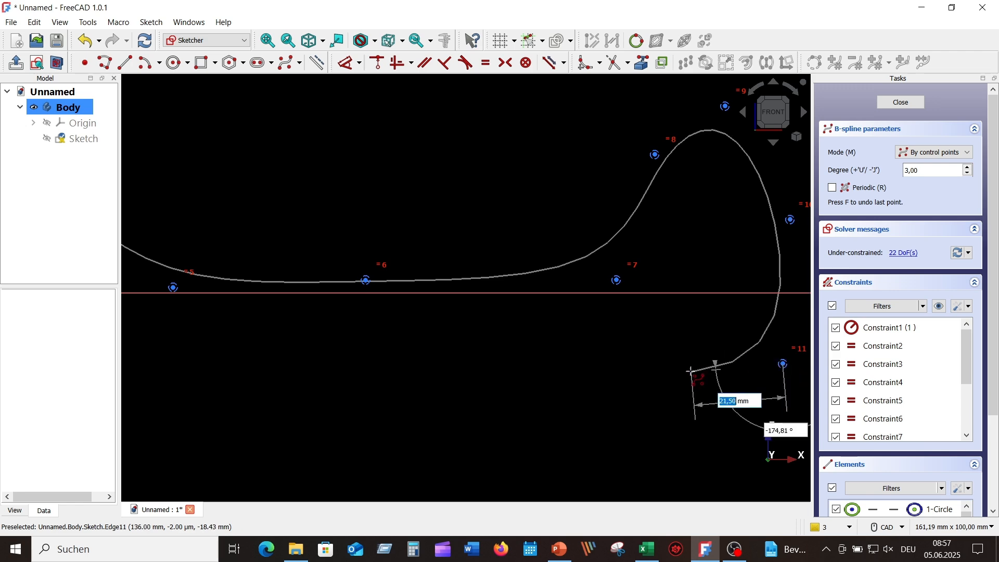
right_click(691, 371)
scroll(528, 330, down, 3)
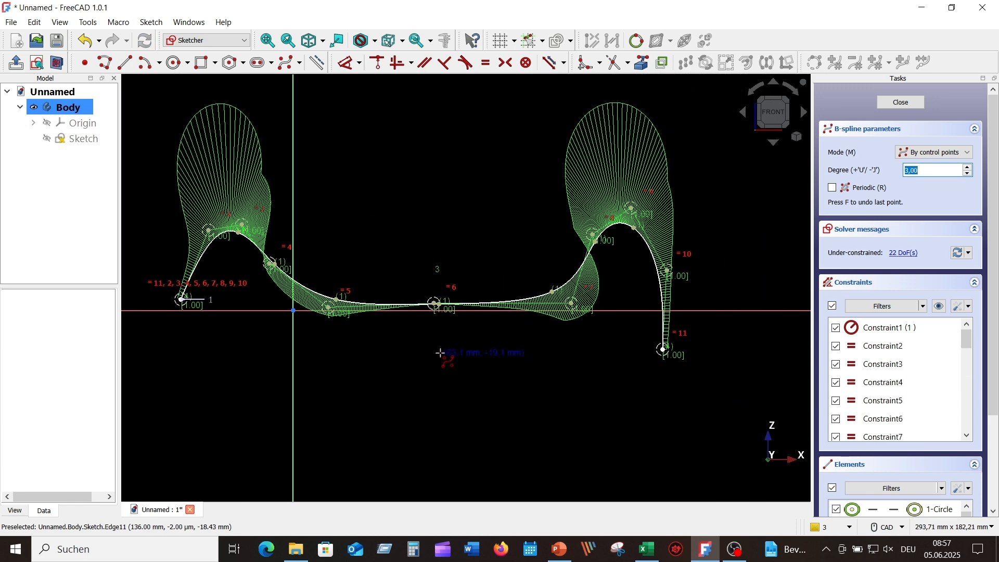
Step: Pull the spline's left end lower and raise the left and right hump poles higher
right_click(388, 358)
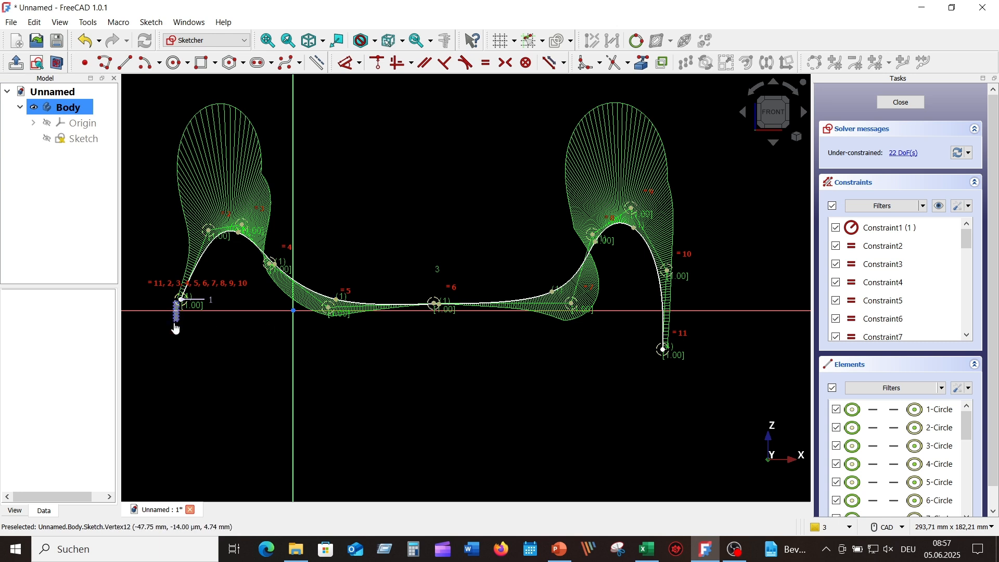
drag(181, 301, 172, 352)
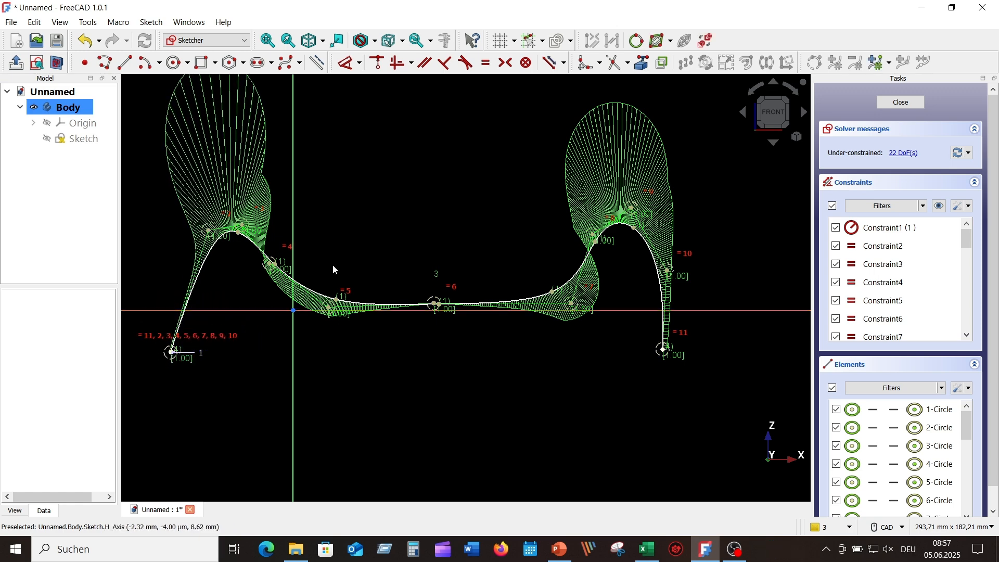
click(241, 229)
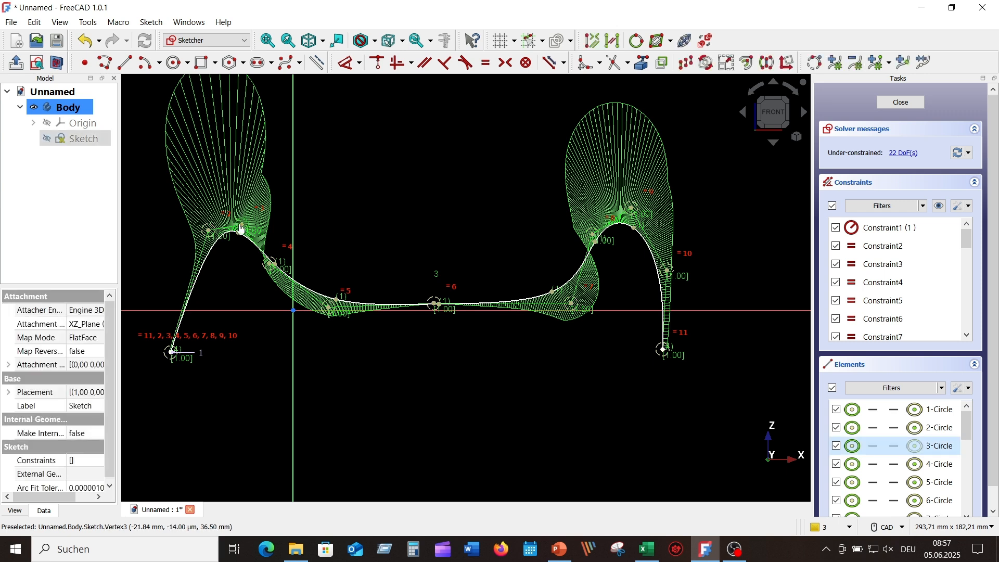
click(190, 216)
mouse_move(238, 232)
mouse_down()
mouse_move(240, 214)
mouse_move(222, 202)
mouse_up()
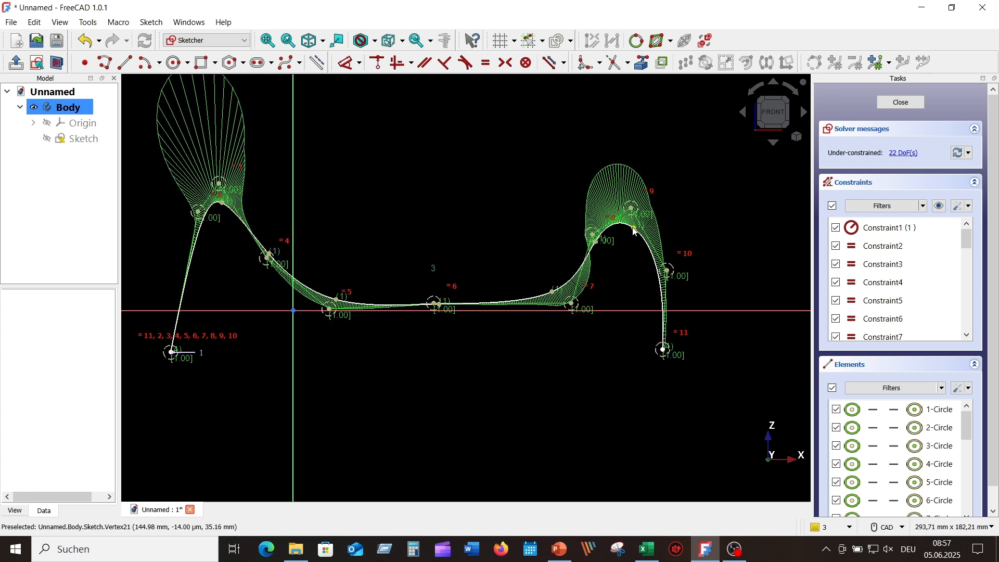
drag(634, 230, 630, 202)
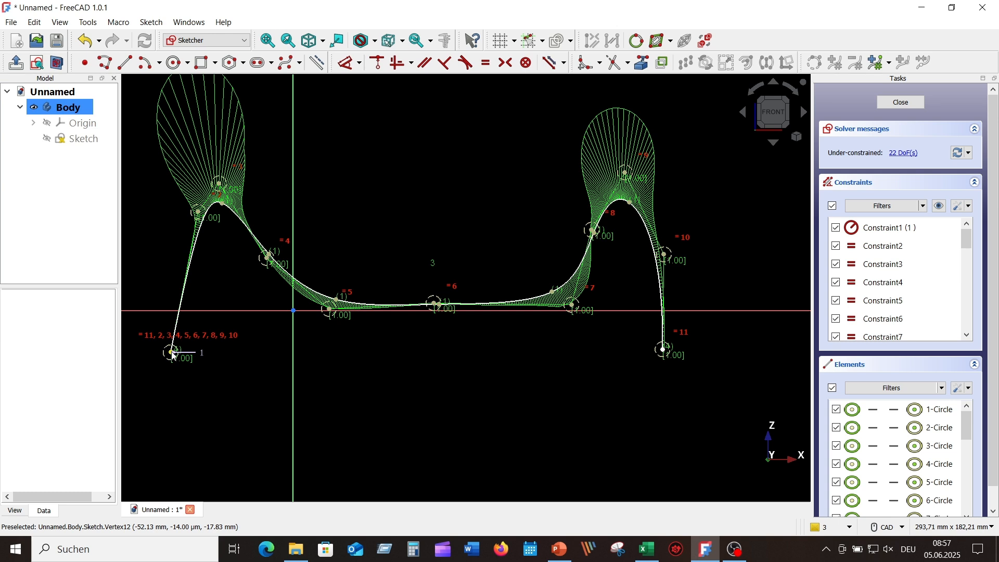
click(173, 354)
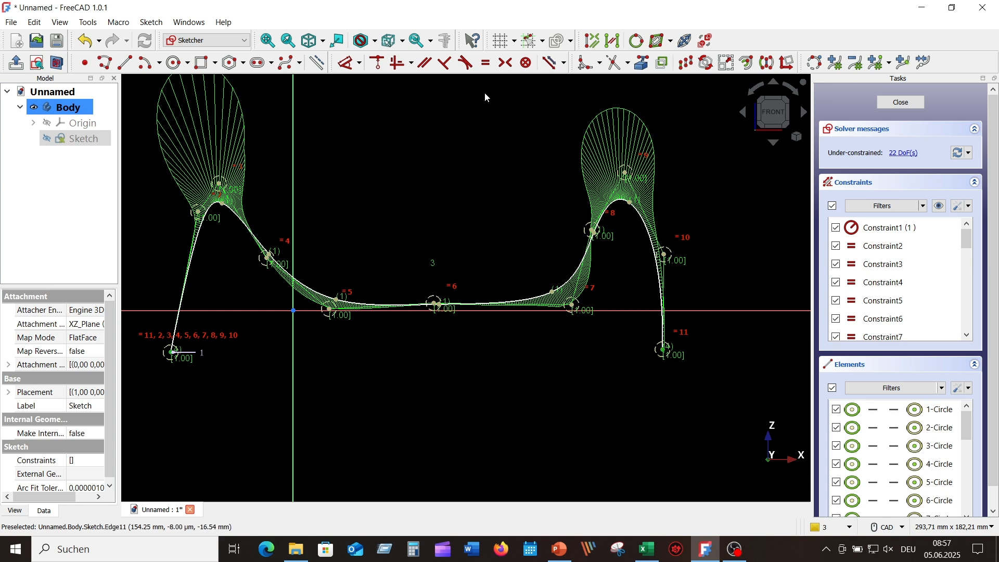
Step: Constrain the spline ends horizontal and join them with a straight bottom line
click(411, 64)
click(441, 99)
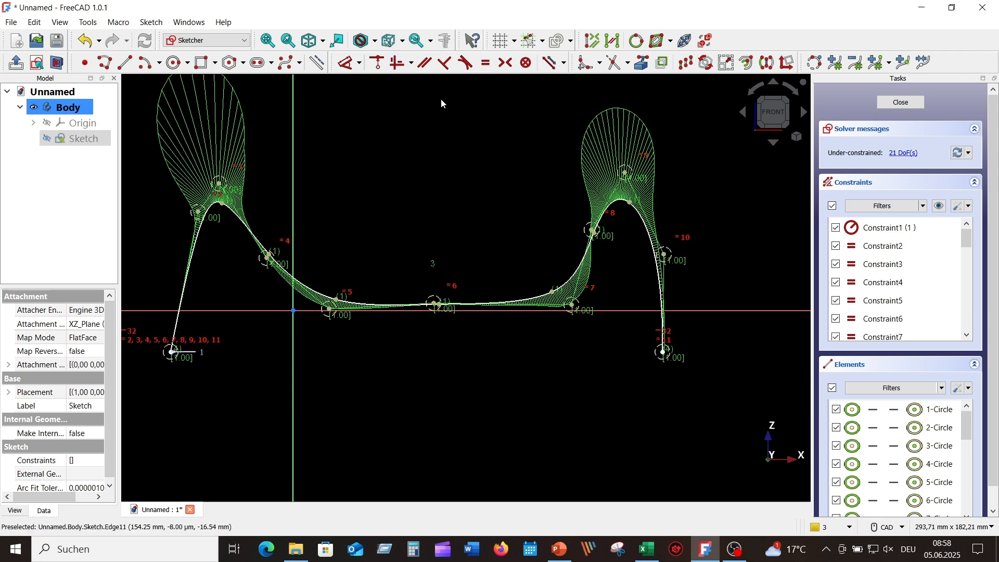
click(127, 64)
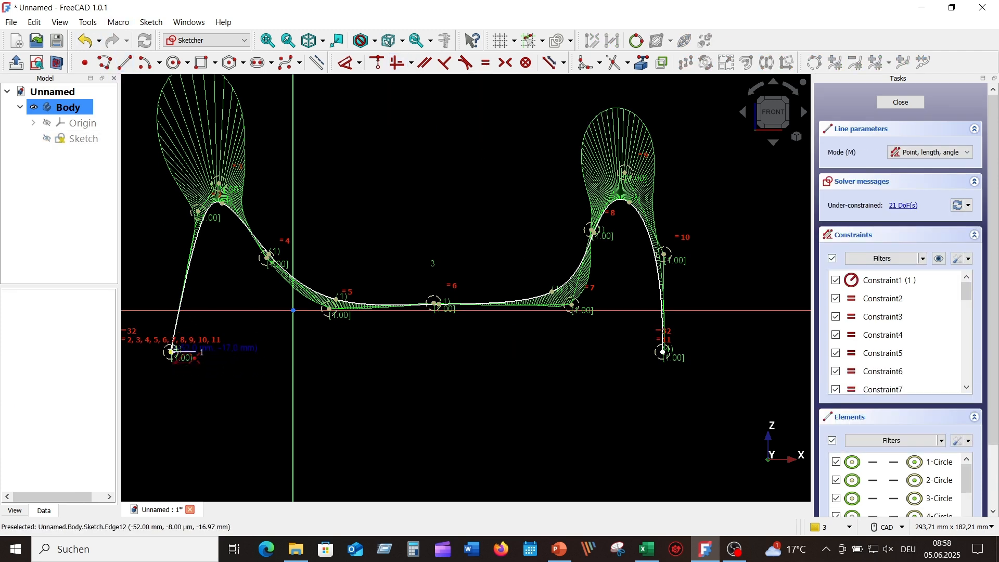
click(172, 352)
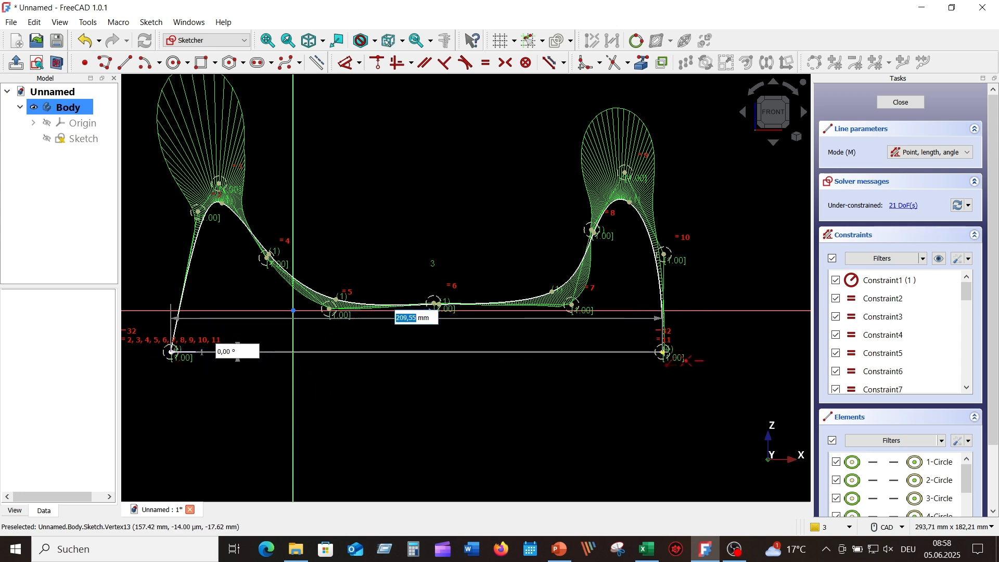
click(668, 353)
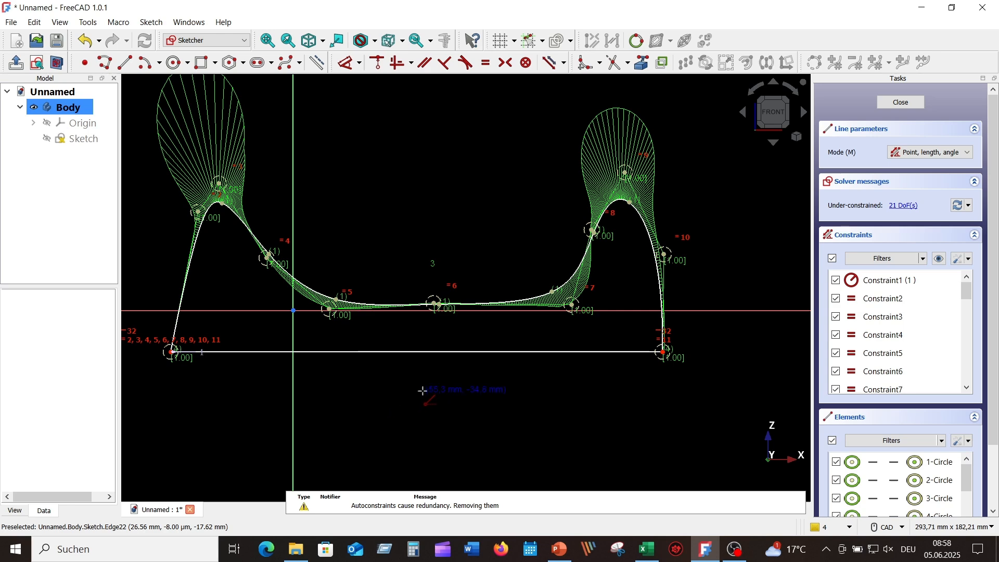
key(Escape)
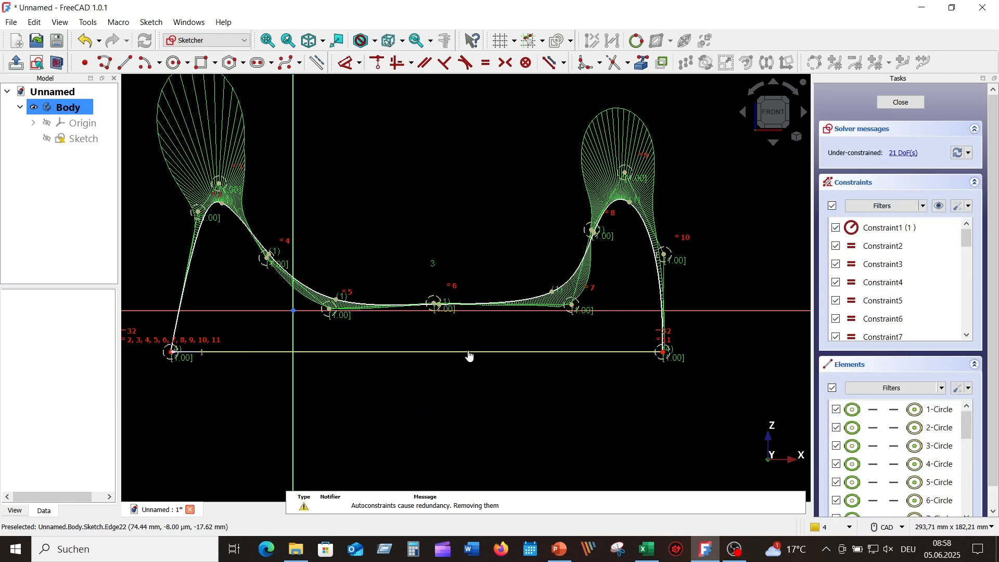
Step: Lower the bottom line, lift two middle poles, and close the sketch
mouse_move(468, 357)
mouse_down()
mouse_move(479, 395)
mouse_move(439, 397)
mouse_move(515, 395)
mouse_move(405, 395)
mouse_move(477, 392)
mouse_up()
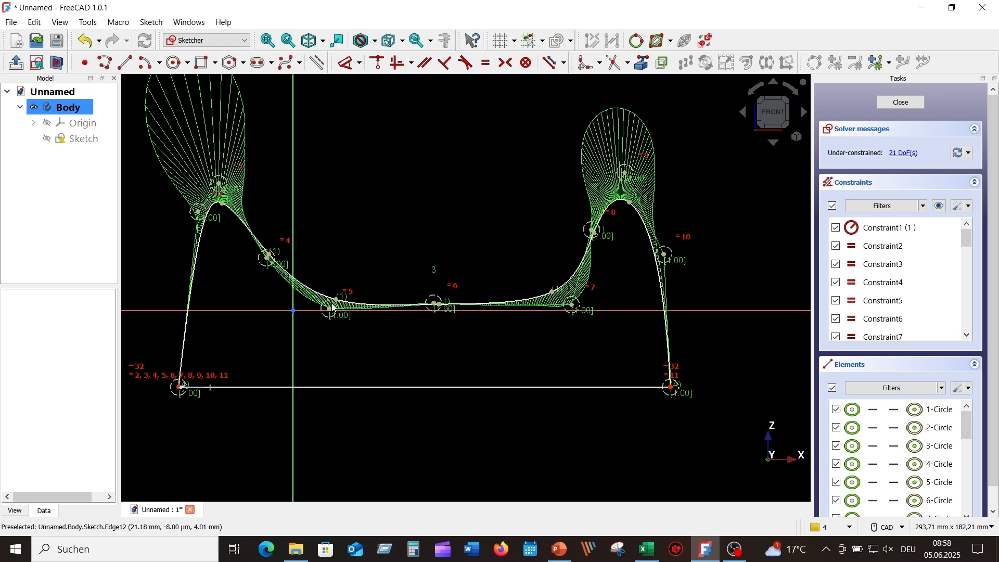
mouse_move(333, 306)
mouse_down()
mouse_move(342, 290)
mouse_move(333, 291)
mouse_up()
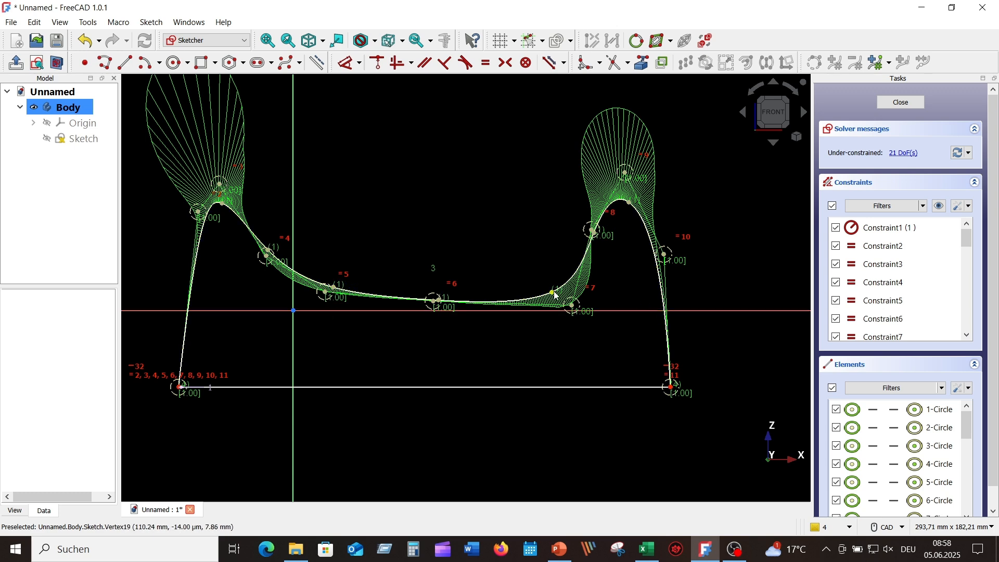
drag(554, 297, 551, 278)
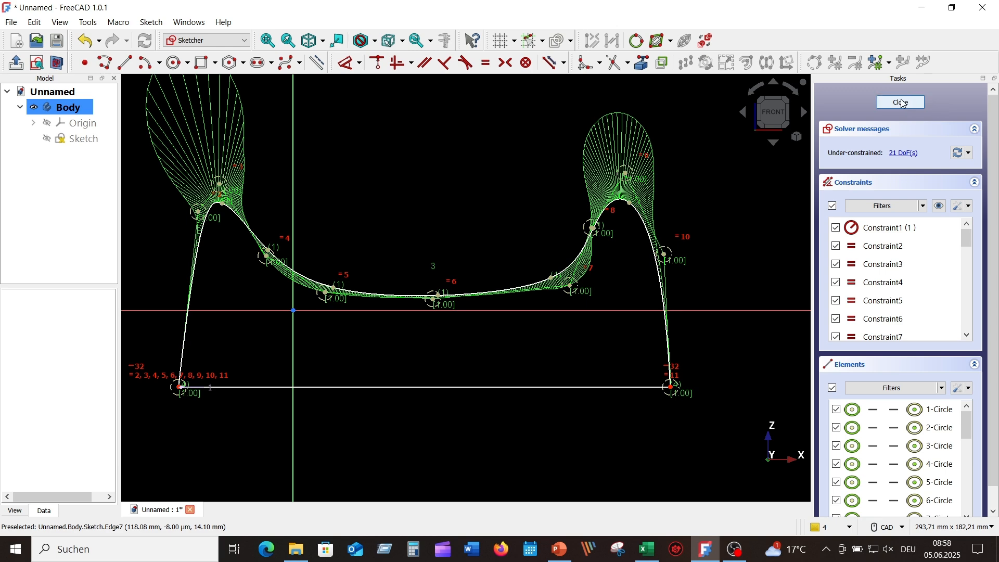
click(903, 102)
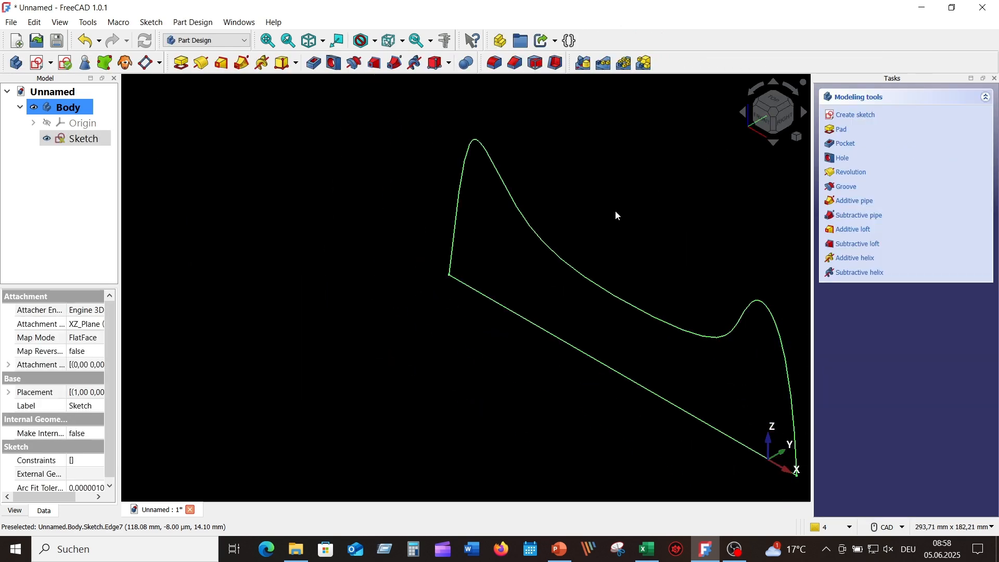
Step: Pad the profile 100 mm symmetric to the plane and view it from the front
mouse_move(616, 211)
middle_down()
mouse_move(440, 184)
mouse_move(481, 210)
middle_up()
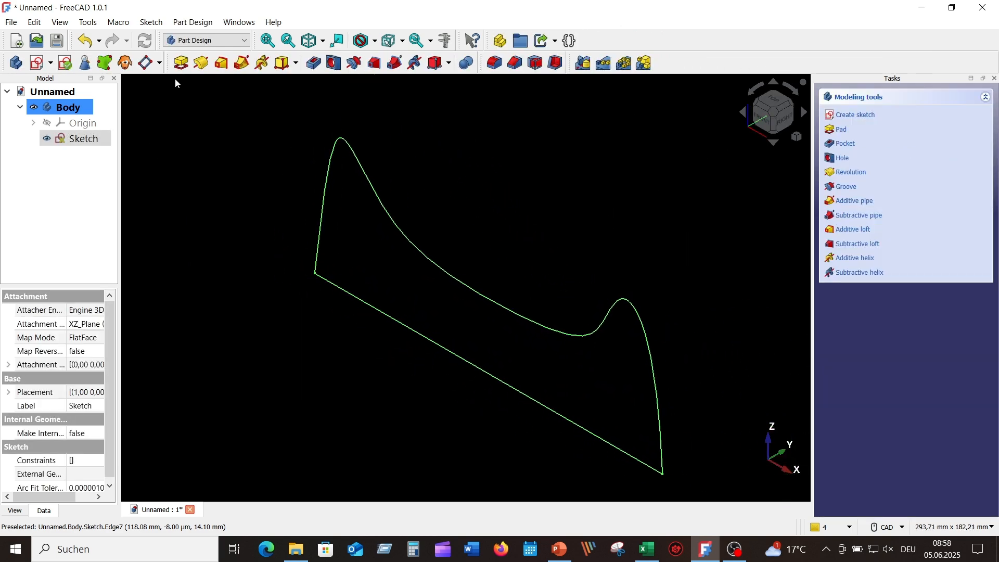
click(181, 63)
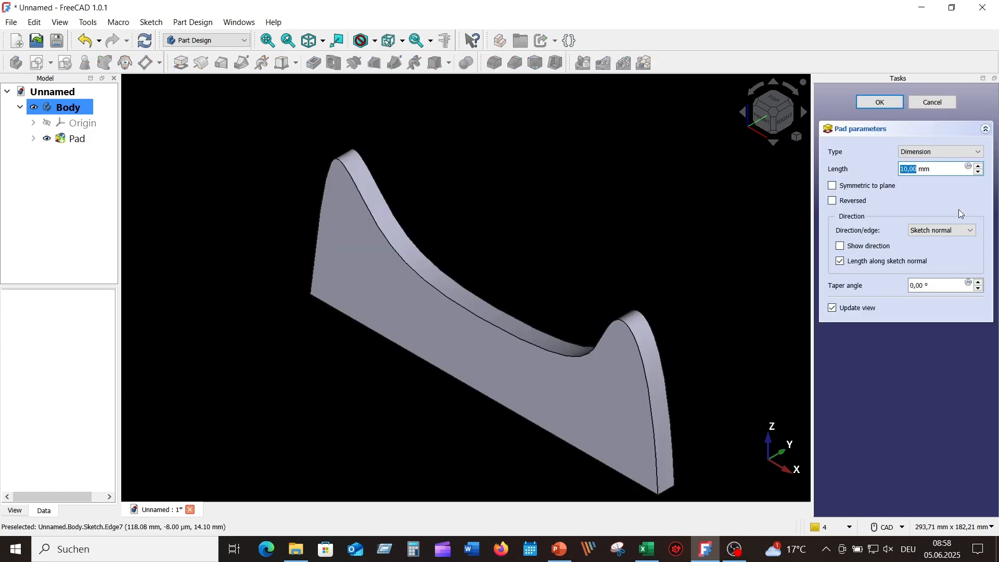
click(849, 188)
drag(934, 166, 873, 169)
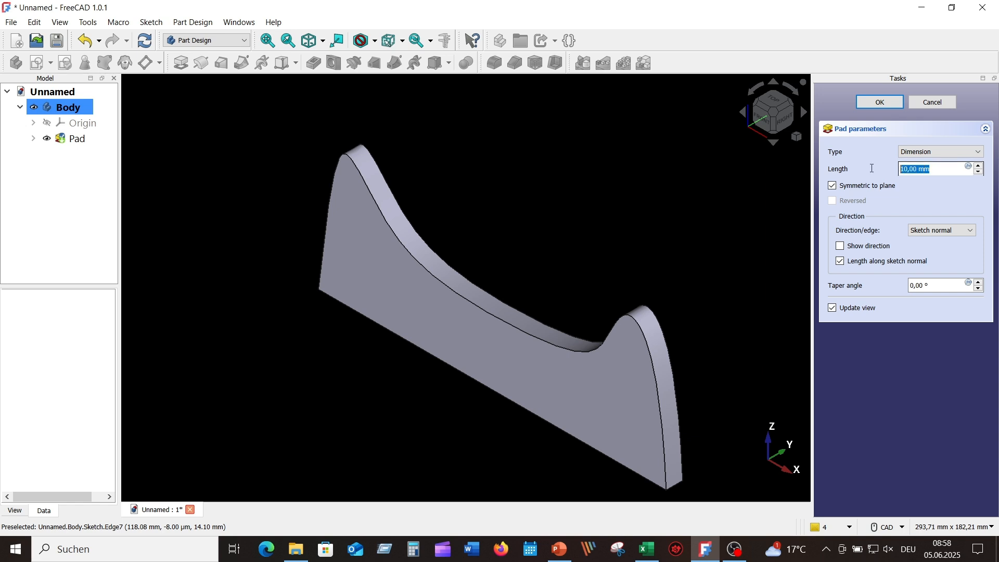
text(100)
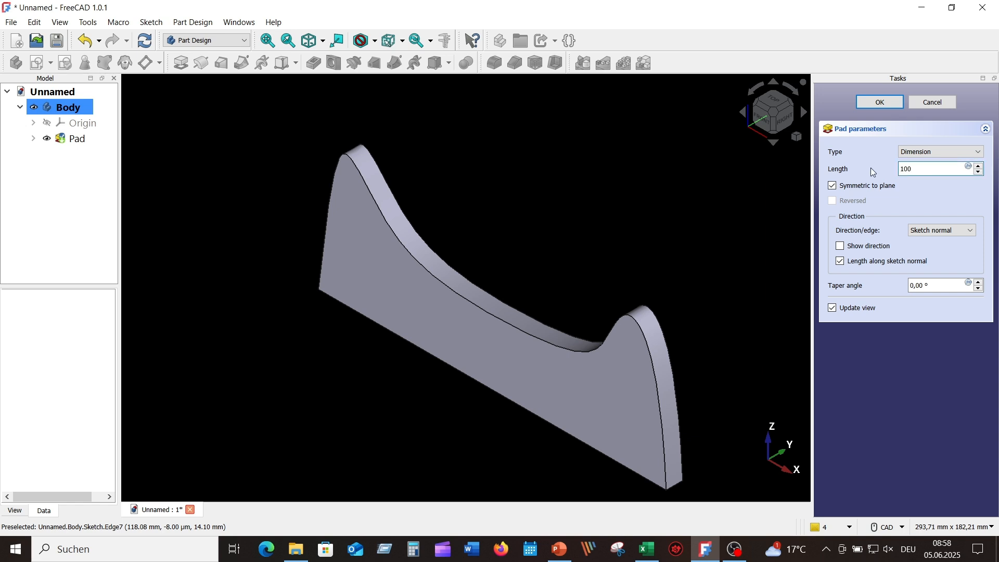
key(Return)
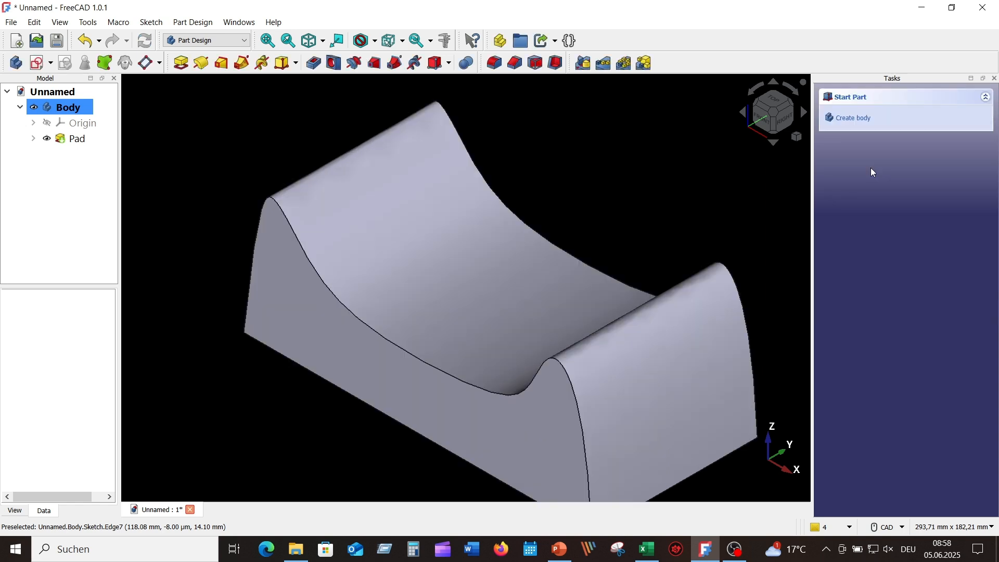
scroll(487, 198, down, 3)
middle_drag(507, 262, 734, 281)
key(1)
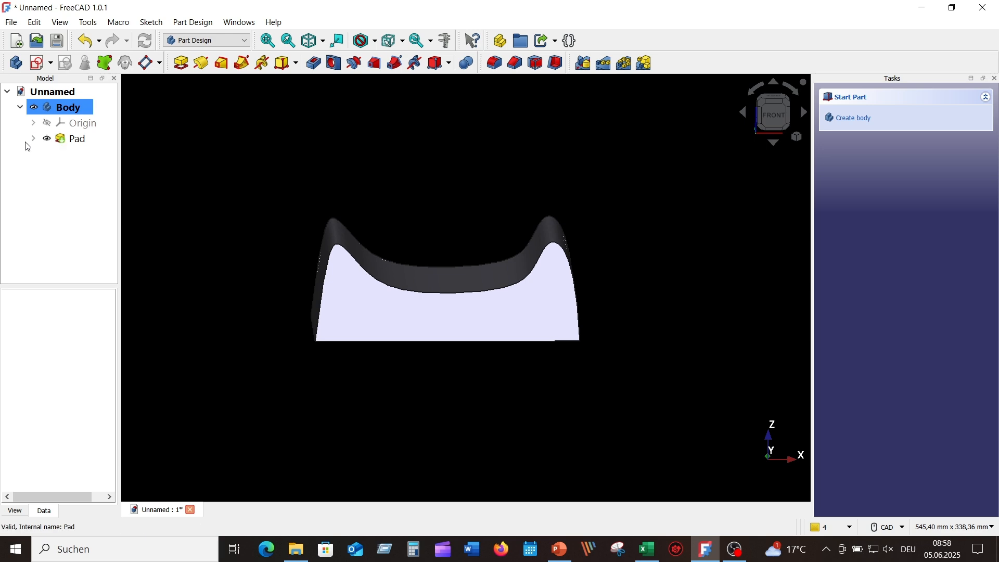
Step: In the pad's sketch, drag the curve's middle, left and right poles lower, then close it
double_click(98, 155)
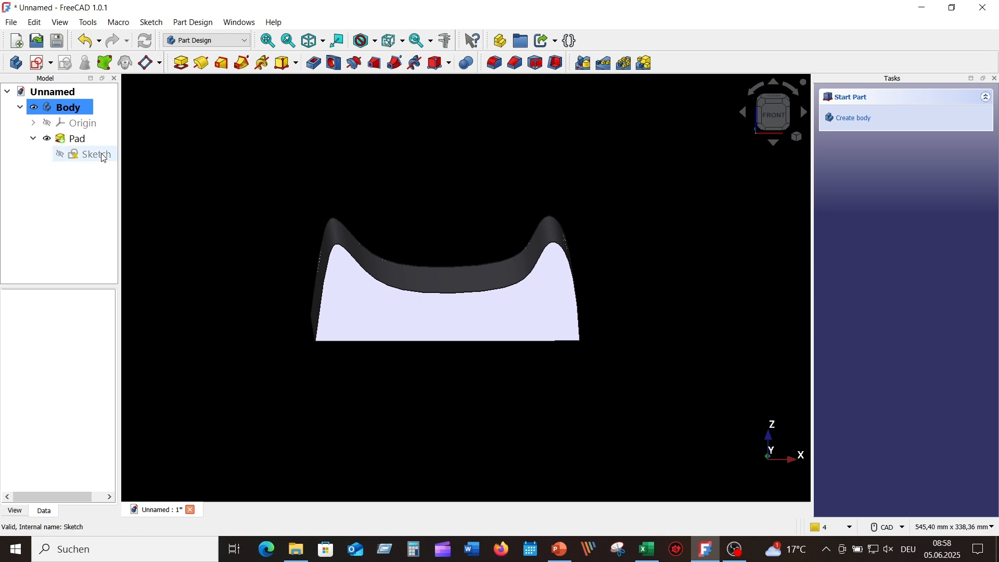
scroll(446, 332, up, 3)
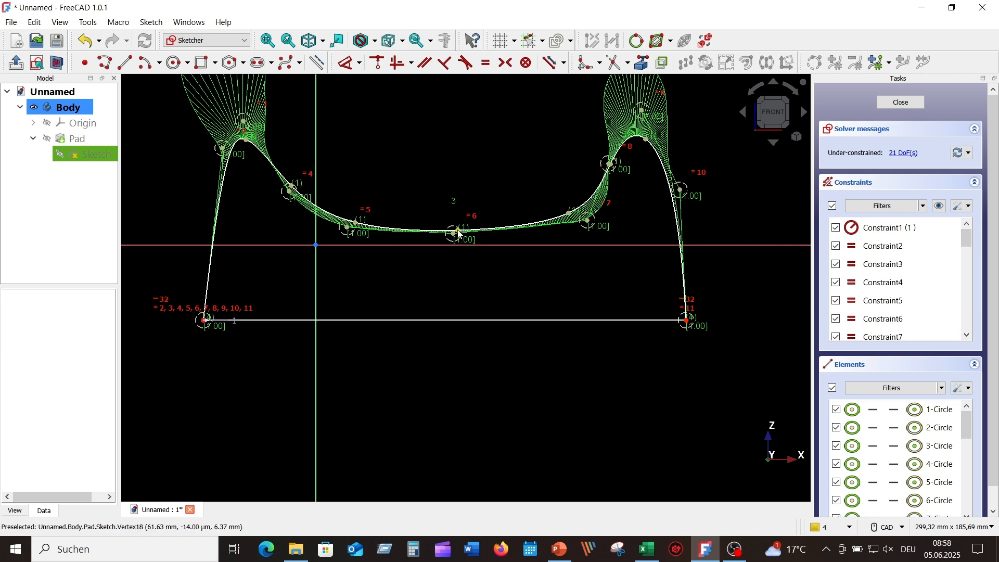
drag(457, 232, 464, 275)
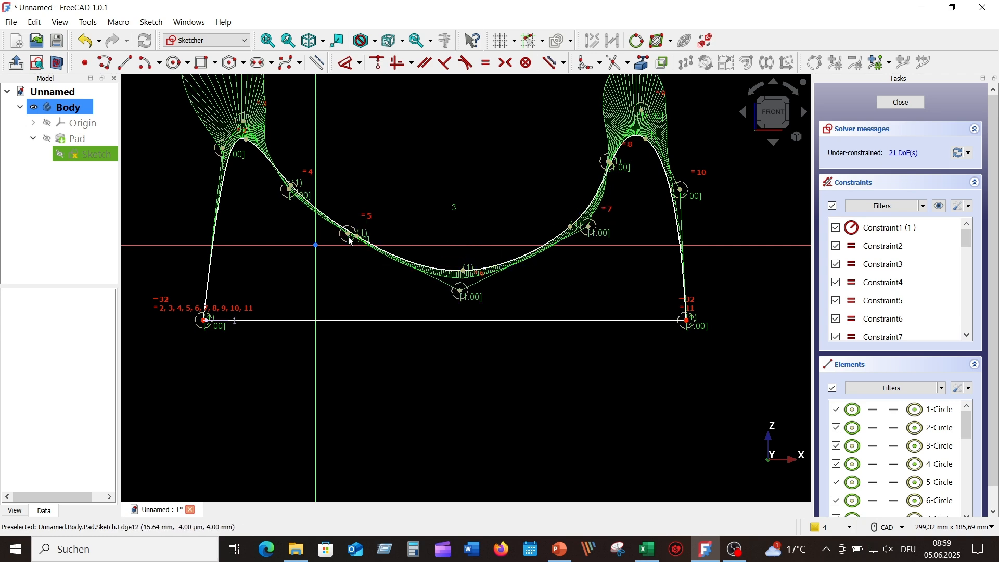
drag(348, 236, 334, 273)
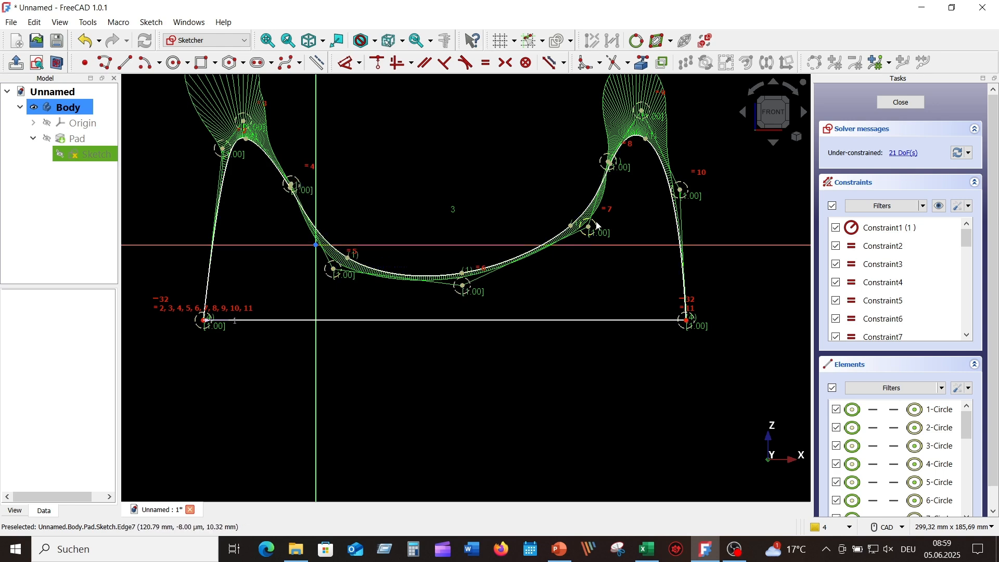
drag(590, 232, 586, 279)
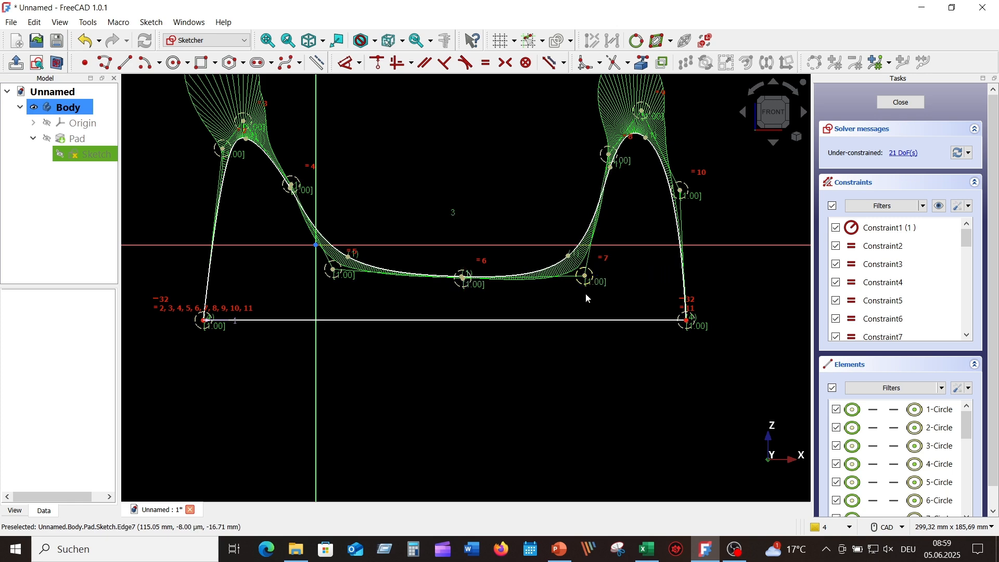
click(902, 103)
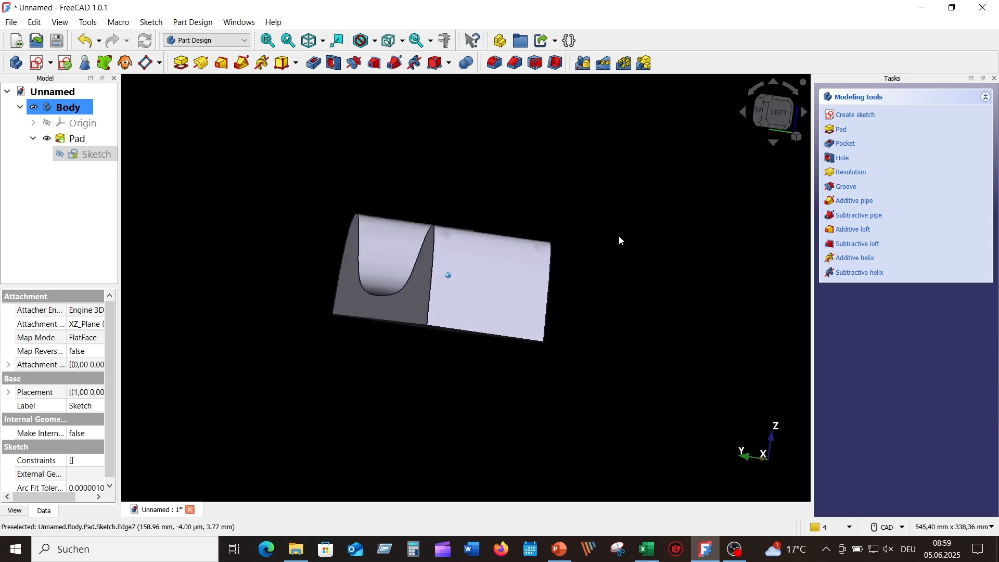
Step: Lift the sketch curve's middle into a hump, close it, and show the pad isometrically
click(656, 222)
double_click(97, 153)
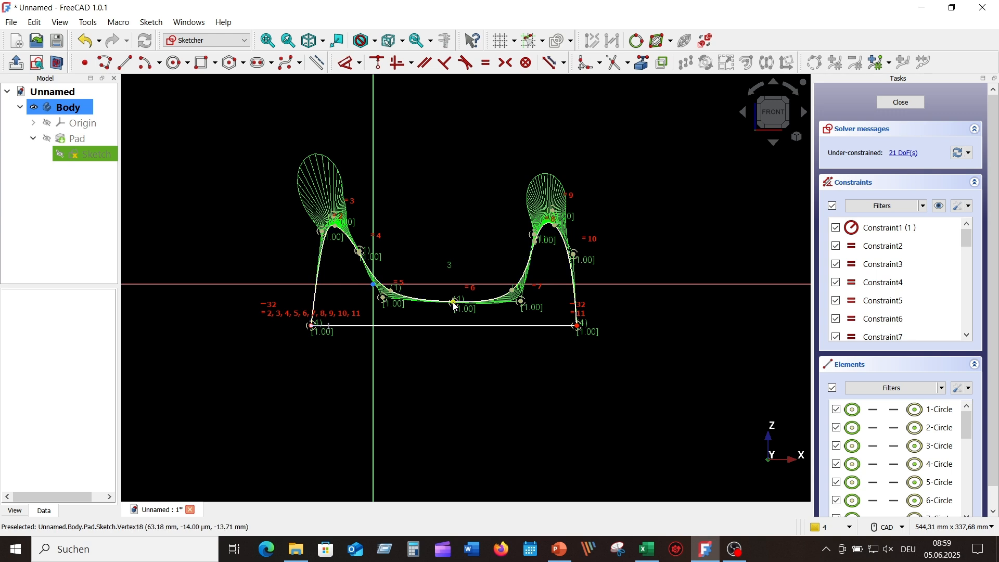
drag(456, 304, 449, 250)
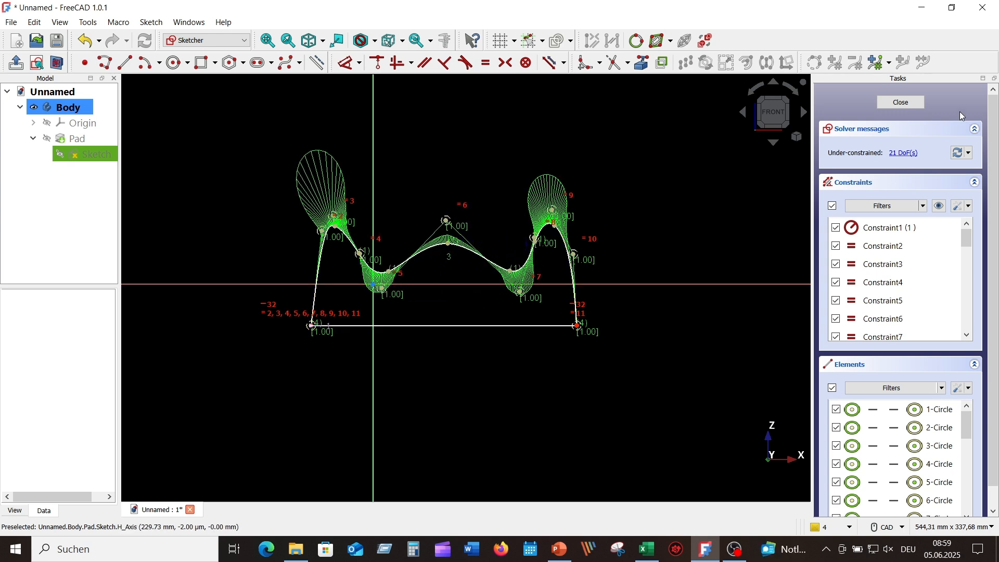
click(901, 102)
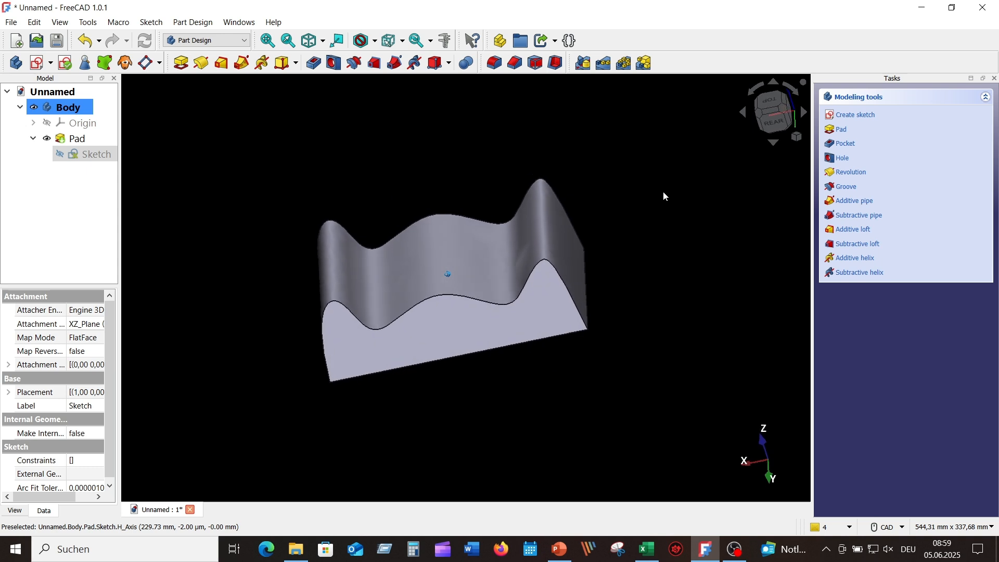
click(798, 136)
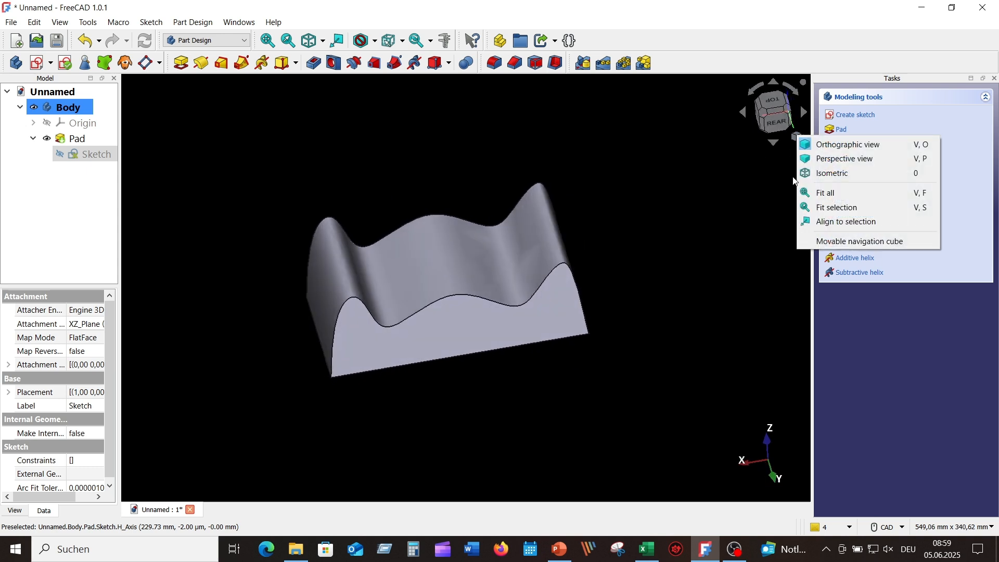
click(831, 171)
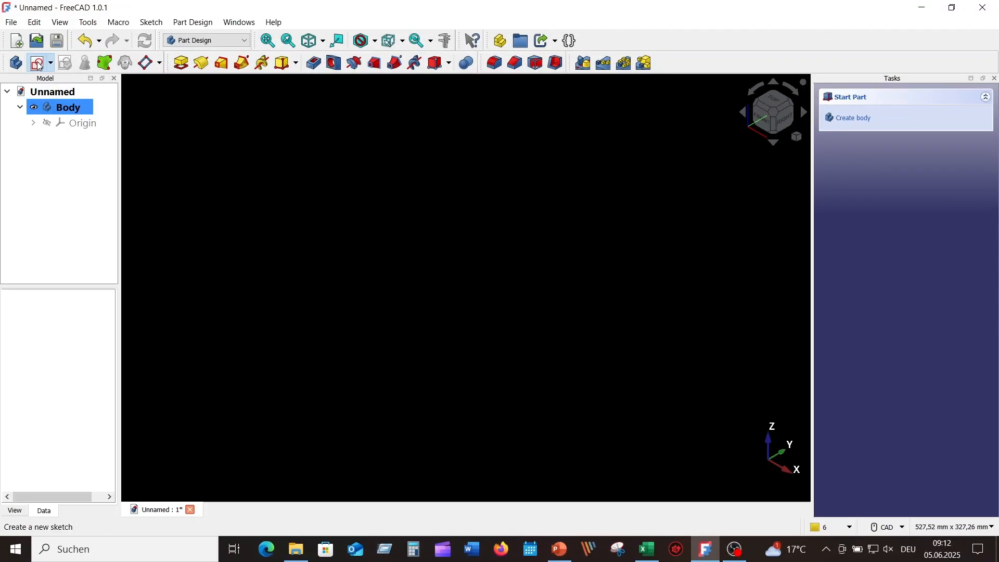
Step: Create a new sketch in the Body attached to the XY base plane
click(38, 64)
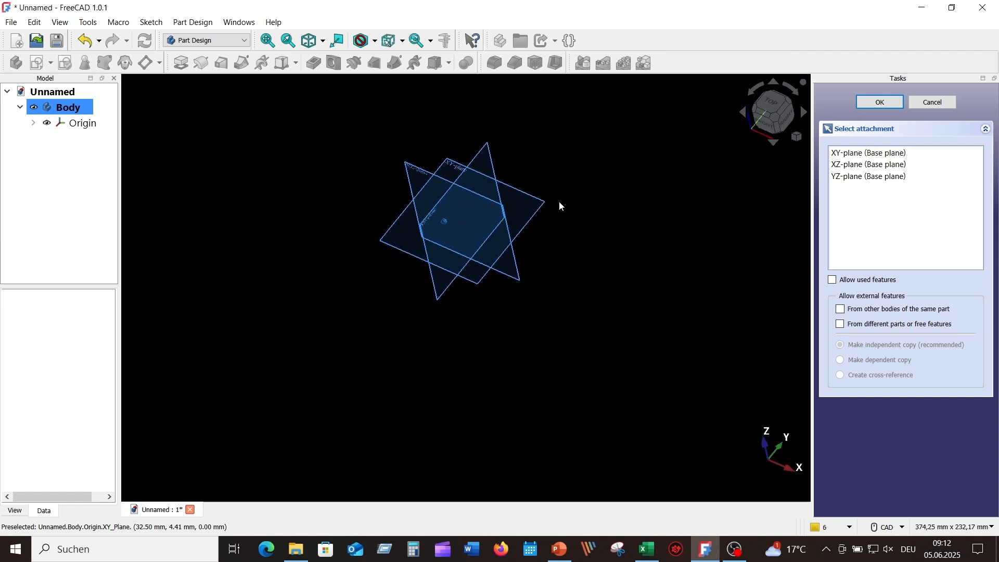
click(544, 207)
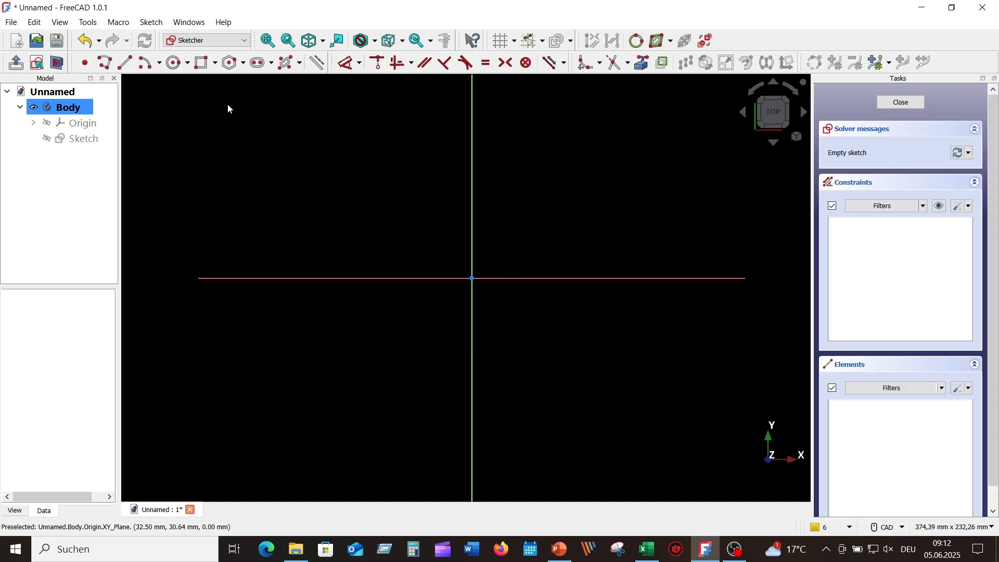
Step: Draw a closed periodic B-spline through seven control points placed around the origin
click(300, 64)
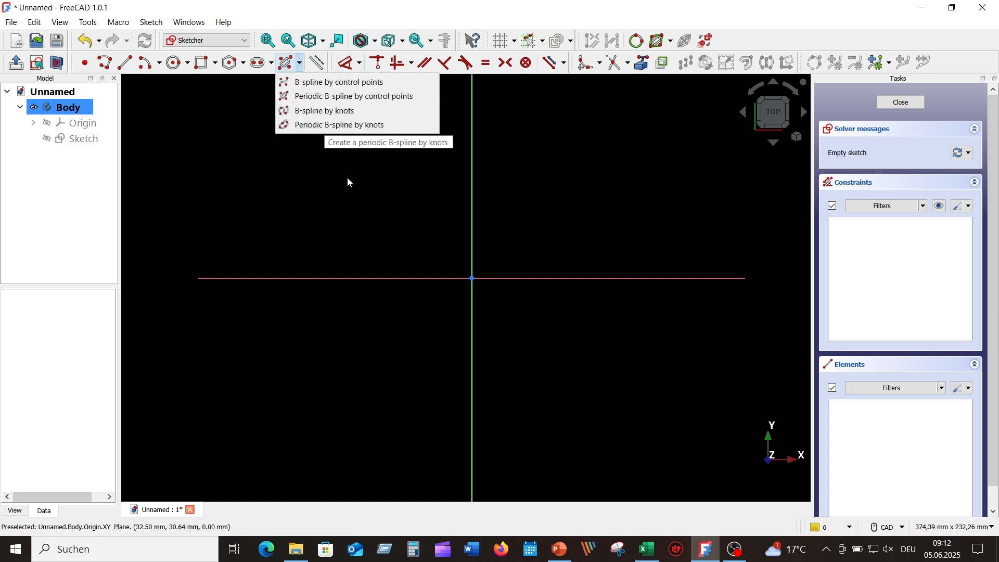
click(354, 97)
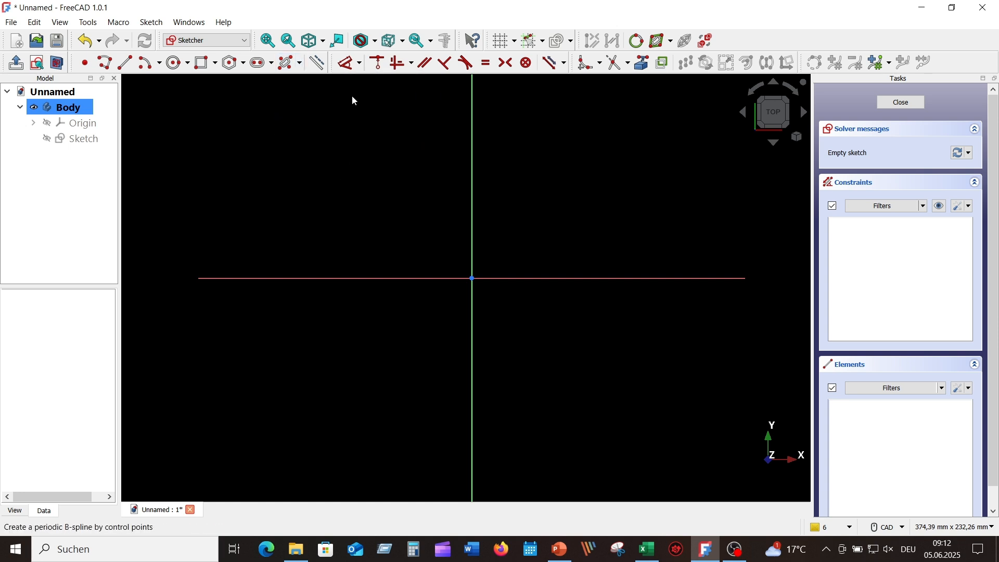
click(294, 386)
click(292, 186)
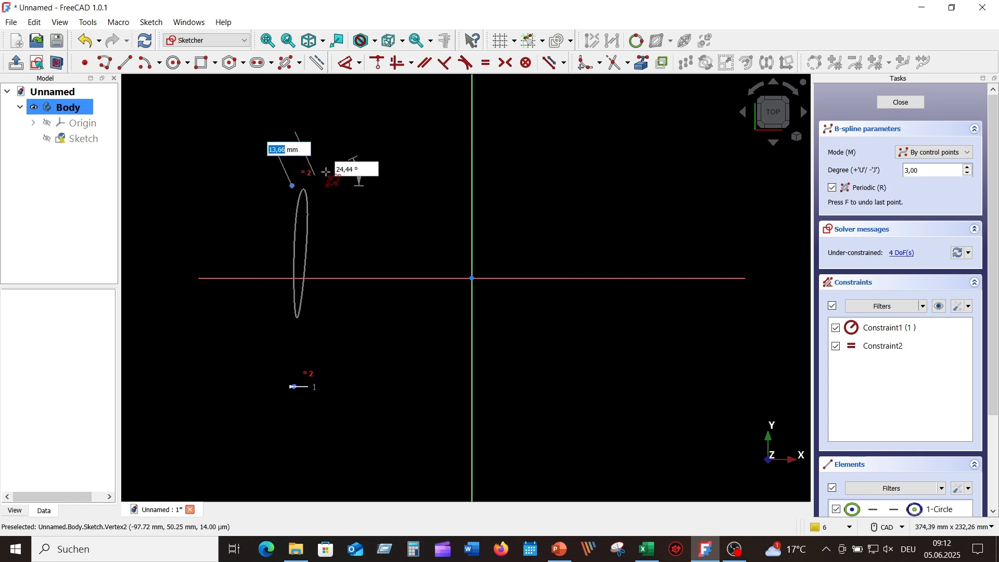
click(440, 188)
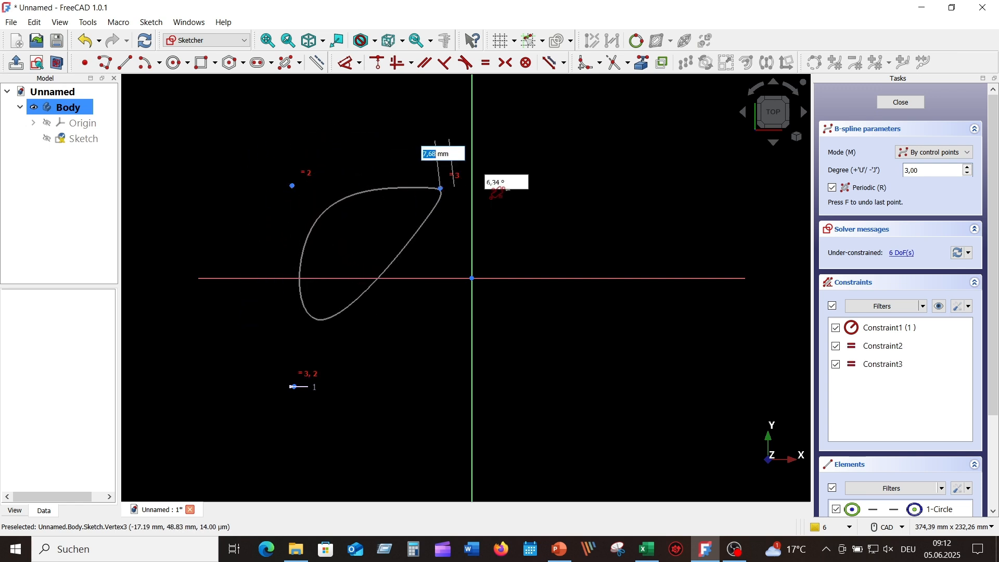
click(592, 189)
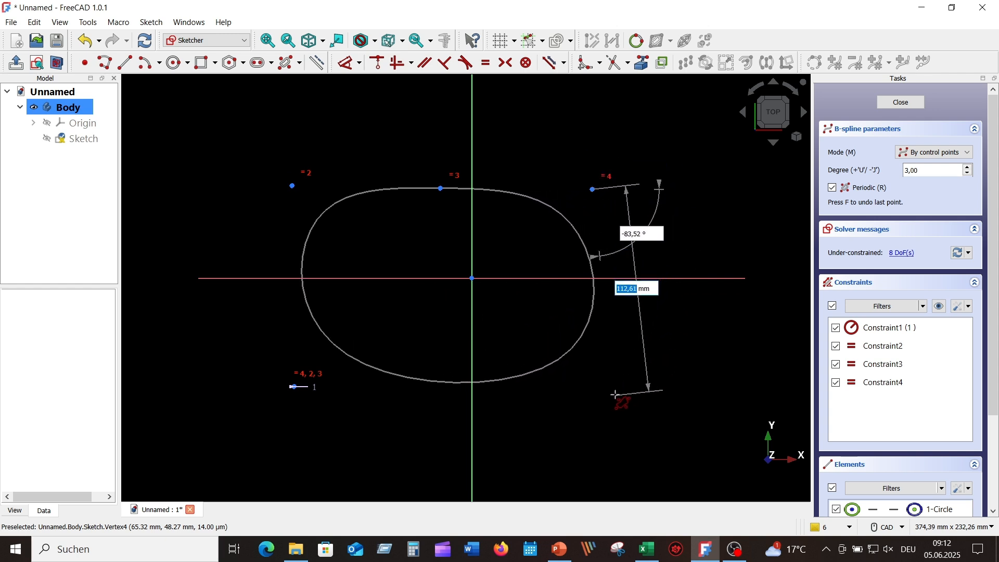
click(615, 395)
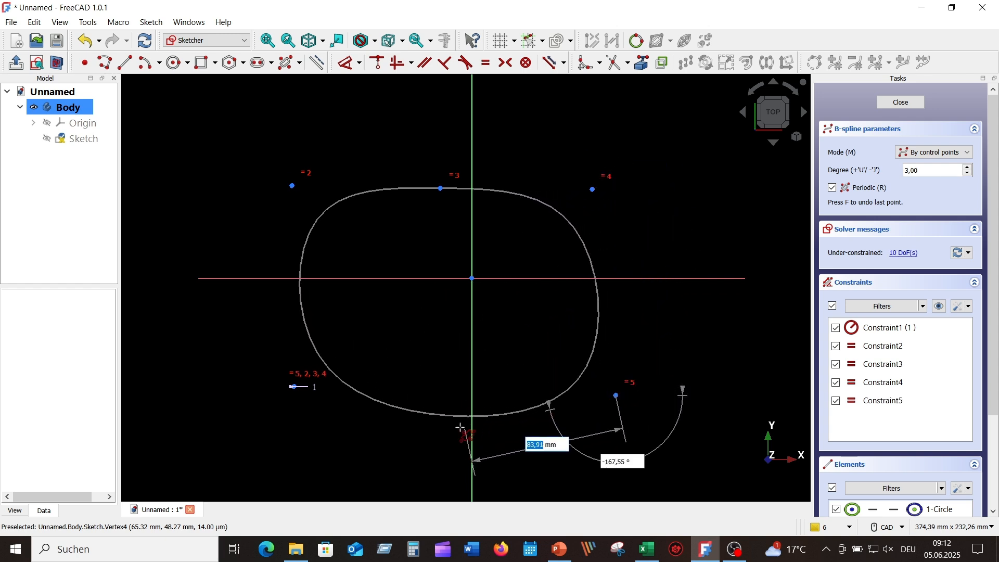
click(441, 430)
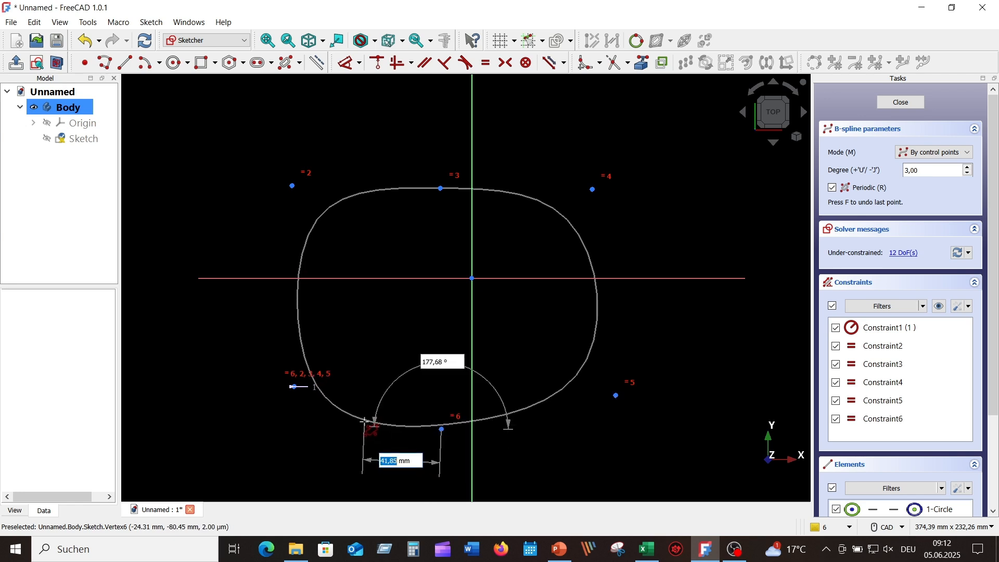
click(357, 424)
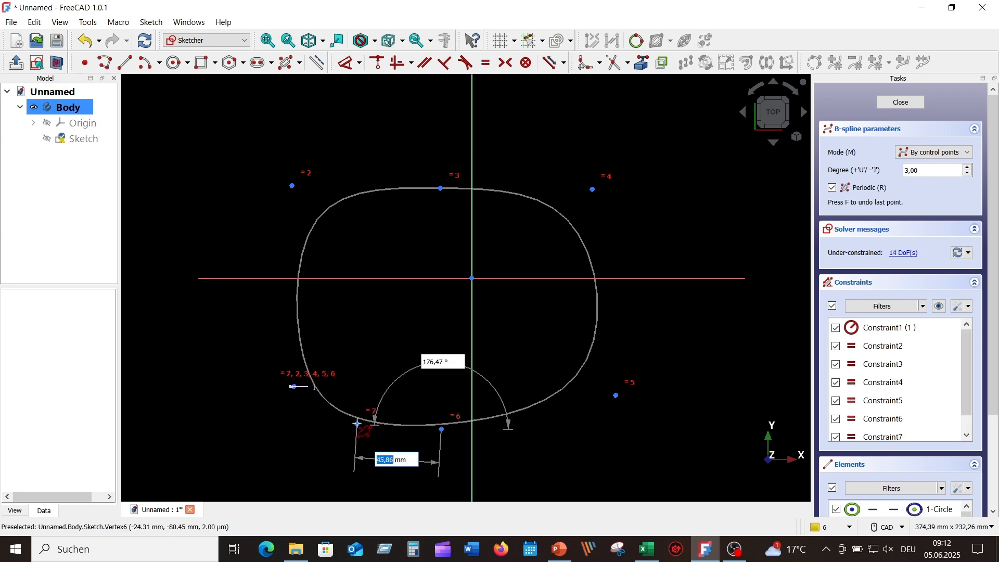
right_click(337, 425)
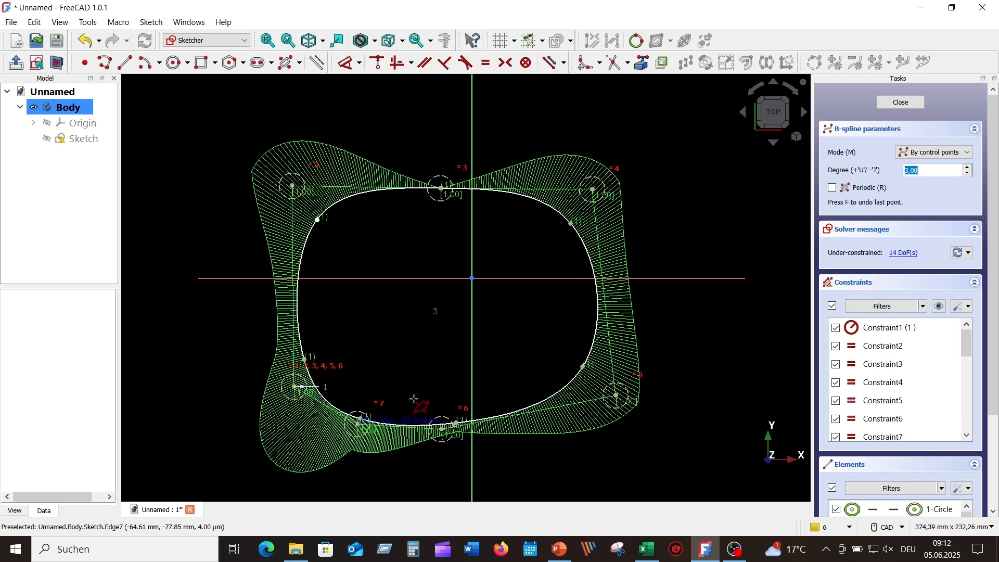
Step: Stretch the B-spline by dragging the upper-right, lower-right and bottom control points outward
right_click(690, 192)
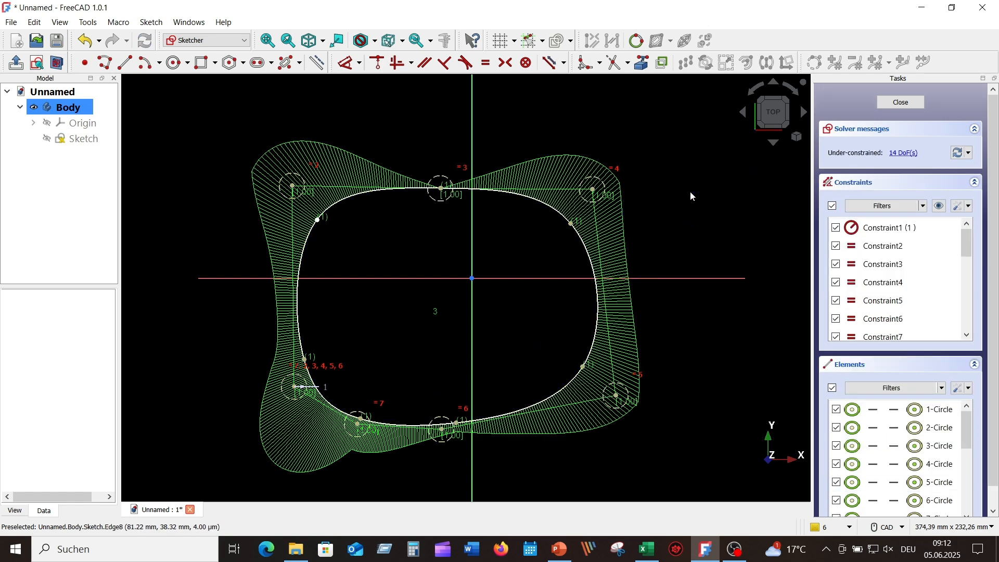
drag(593, 191, 694, 192)
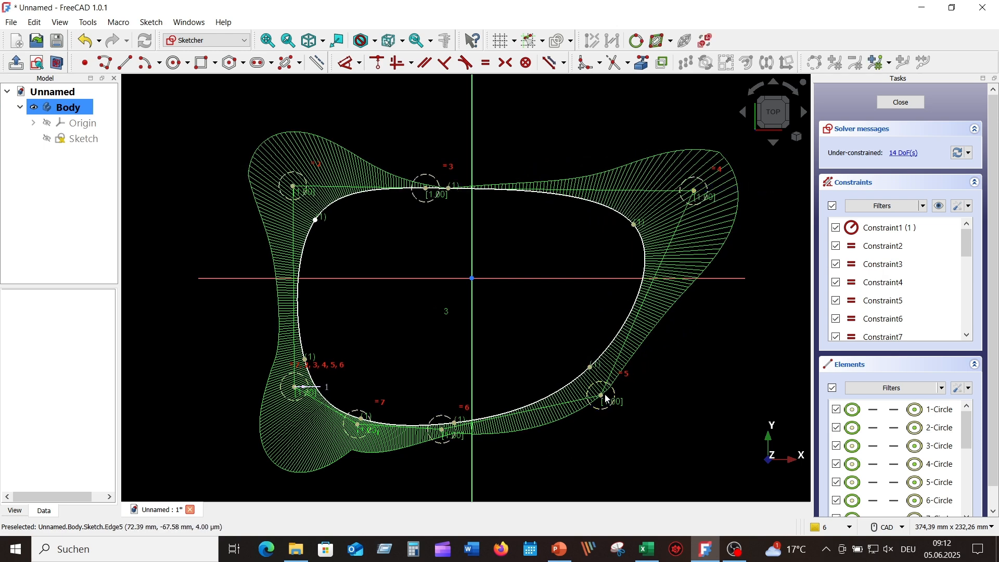
drag(602, 397, 674, 423)
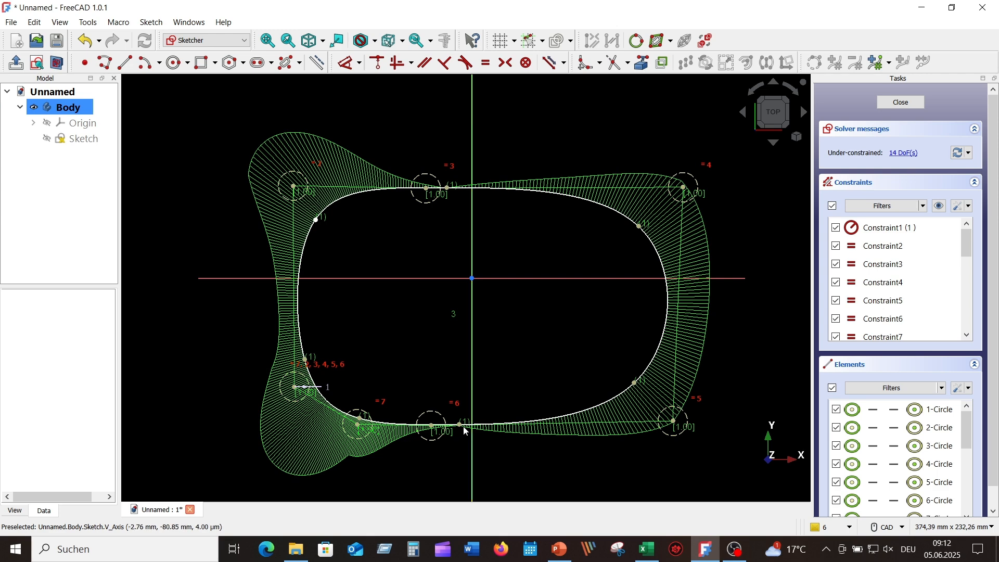
drag(460, 424, 458, 443)
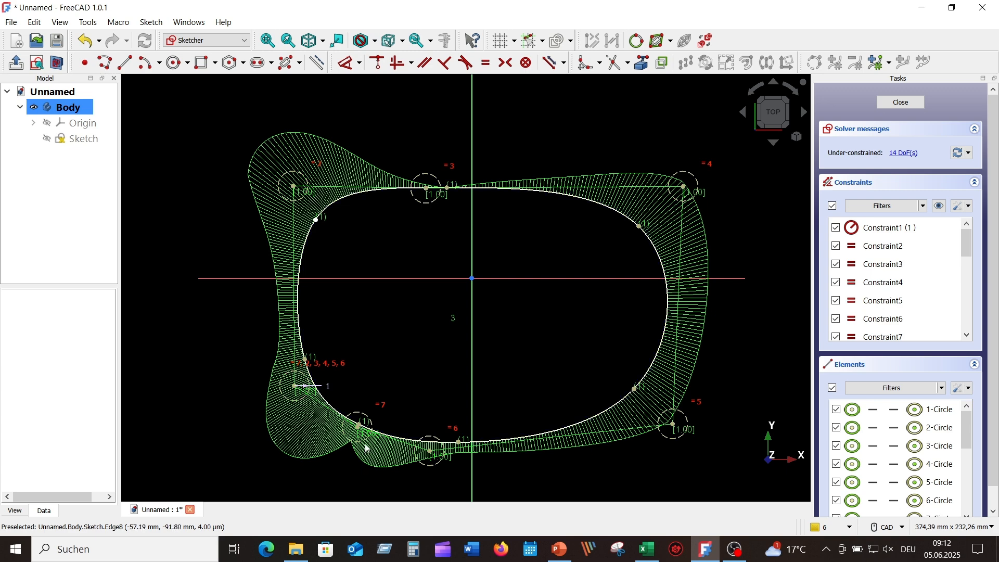
Step: Make the two lower corner points symmetric about the vertical axis
click(295, 386)
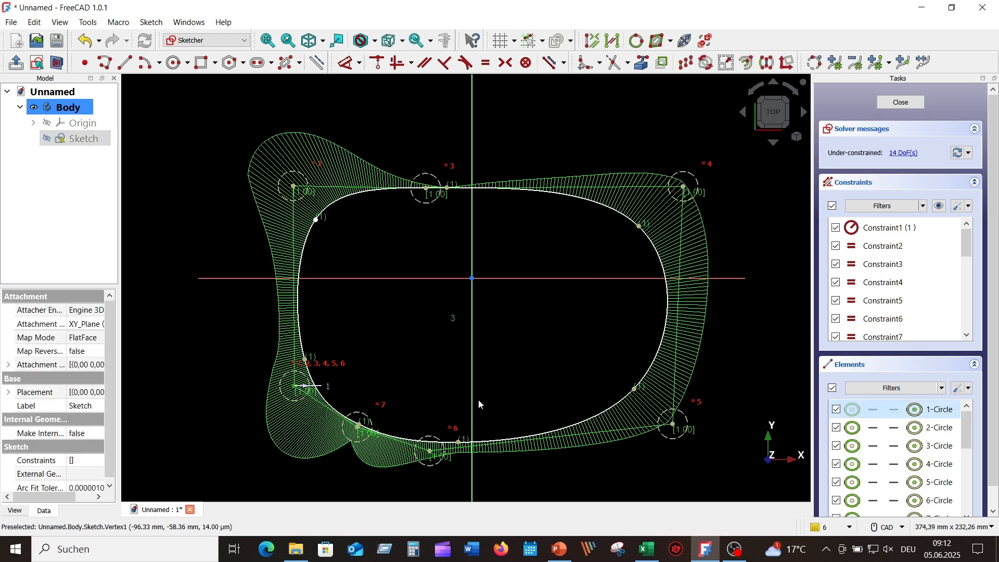
click(634, 389)
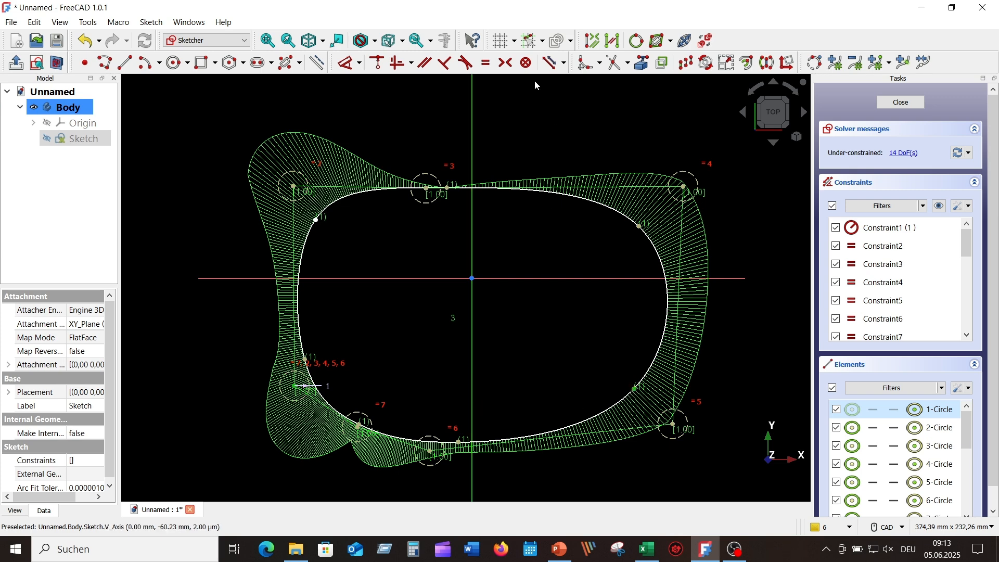
click(505, 62)
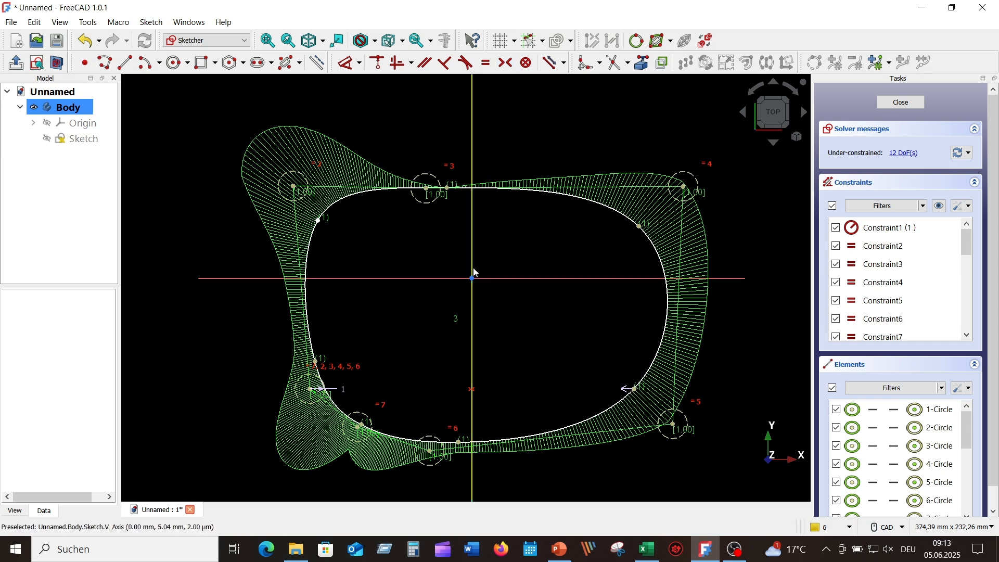
click(318, 221)
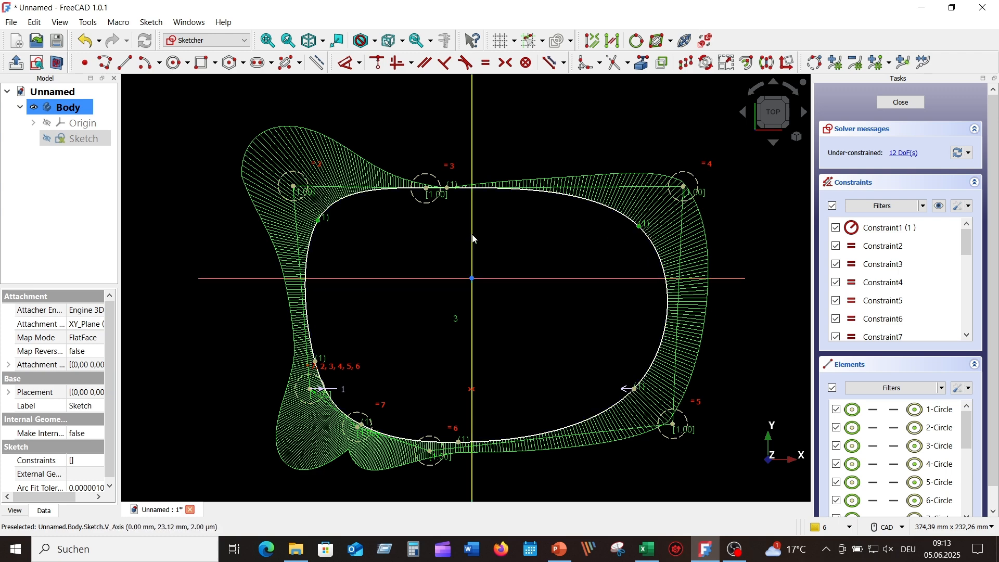
Step: Make the two upper points symmetric and shift the top and bottom curve points toward the axis
click(510, 68)
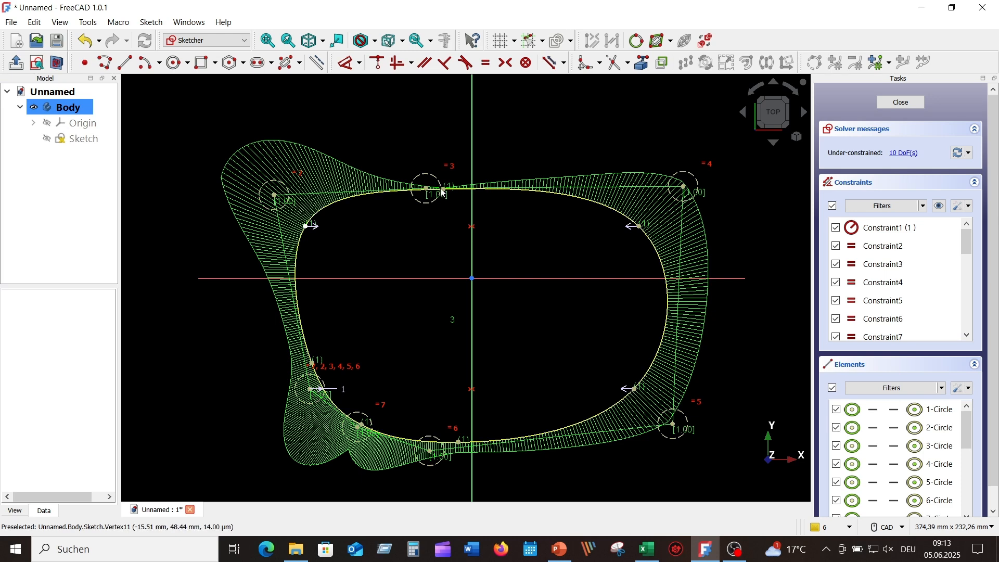
drag(447, 192, 470, 183)
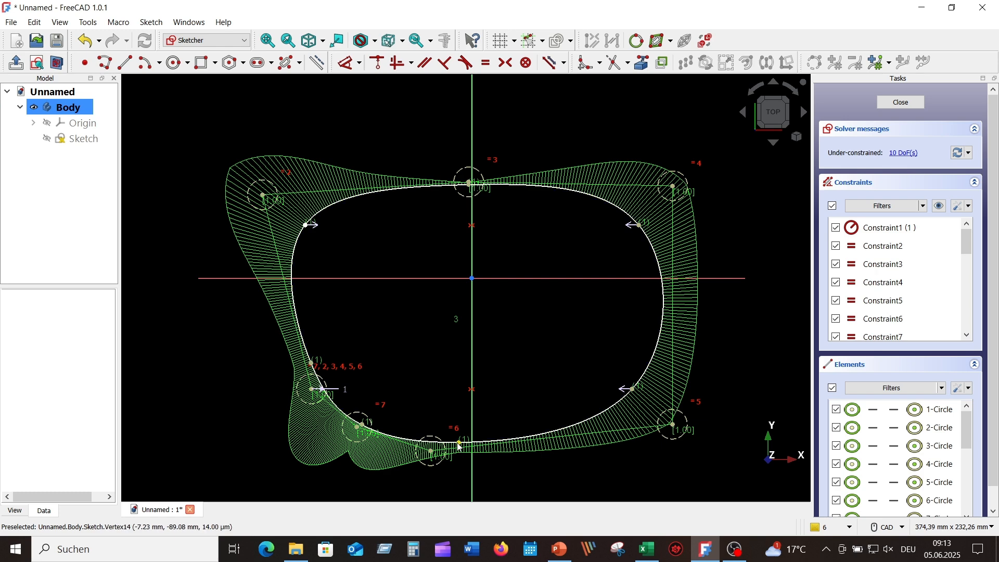
drag(460, 446, 473, 445)
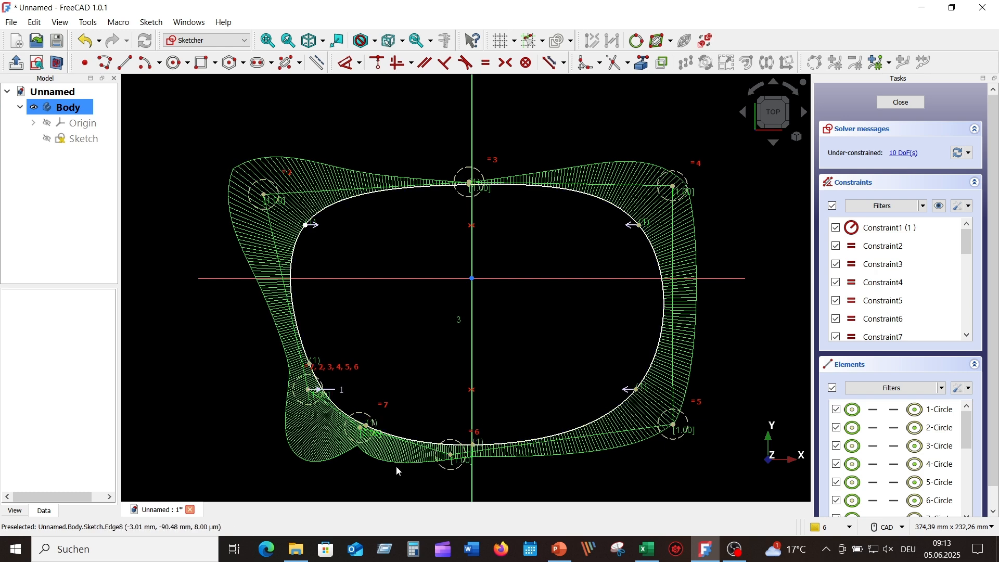
Step: Drag the lower poles and side points outward to widen the curve into a rounded rectangle
drag(309, 390, 292, 403)
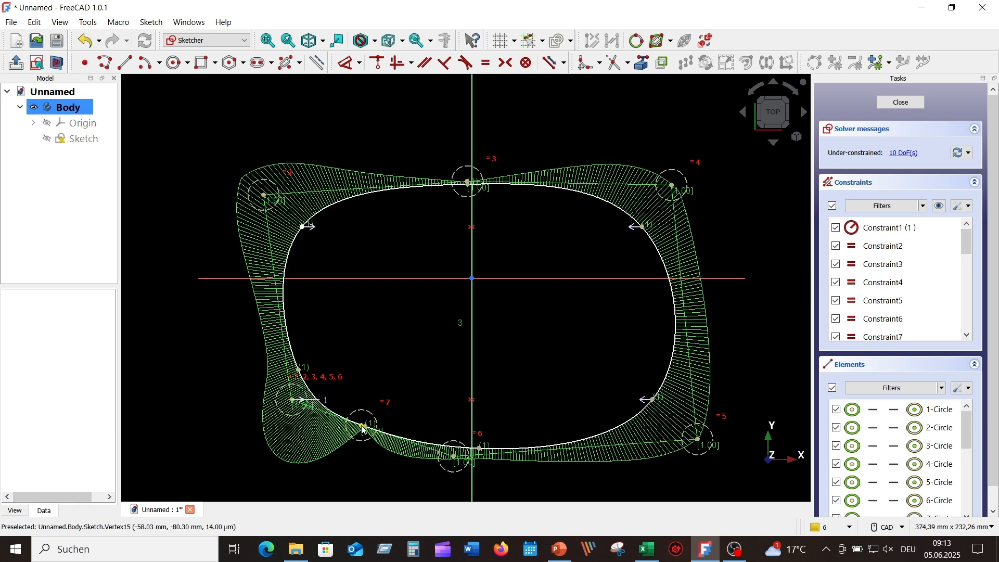
drag(361, 429, 323, 448)
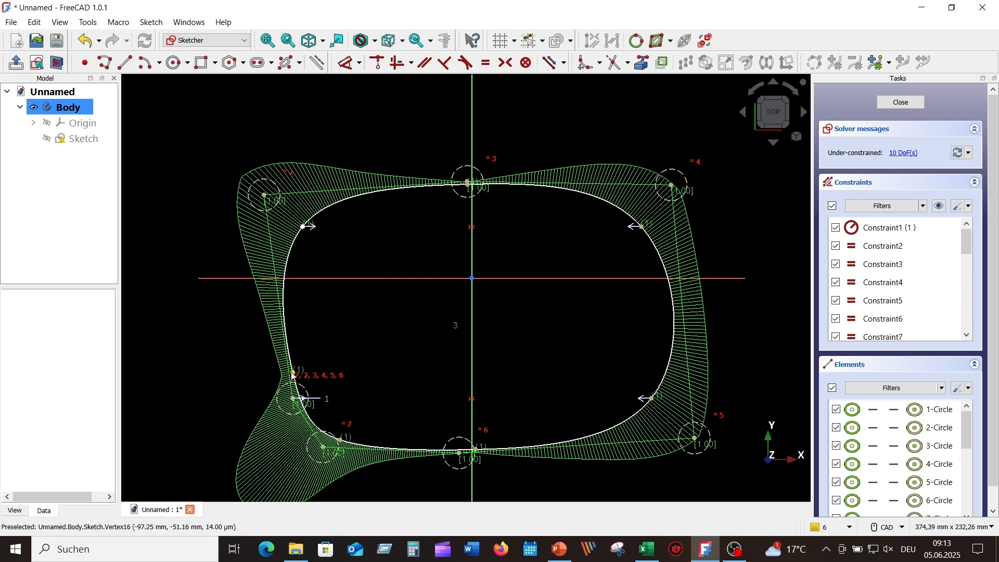
drag(292, 374, 270, 375)
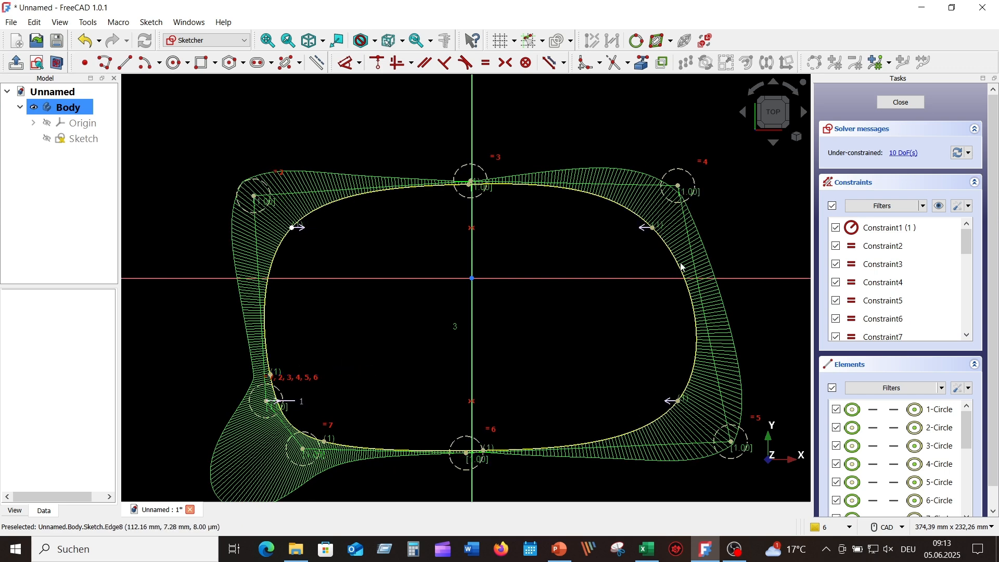
drag(657, 231, 658, 223)
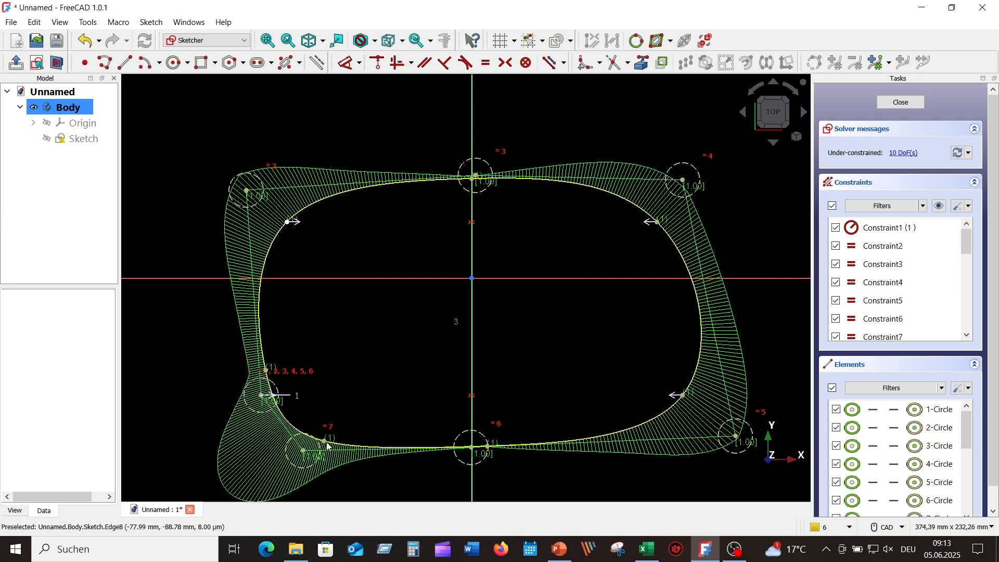
drag(303, 450, 310, 444)
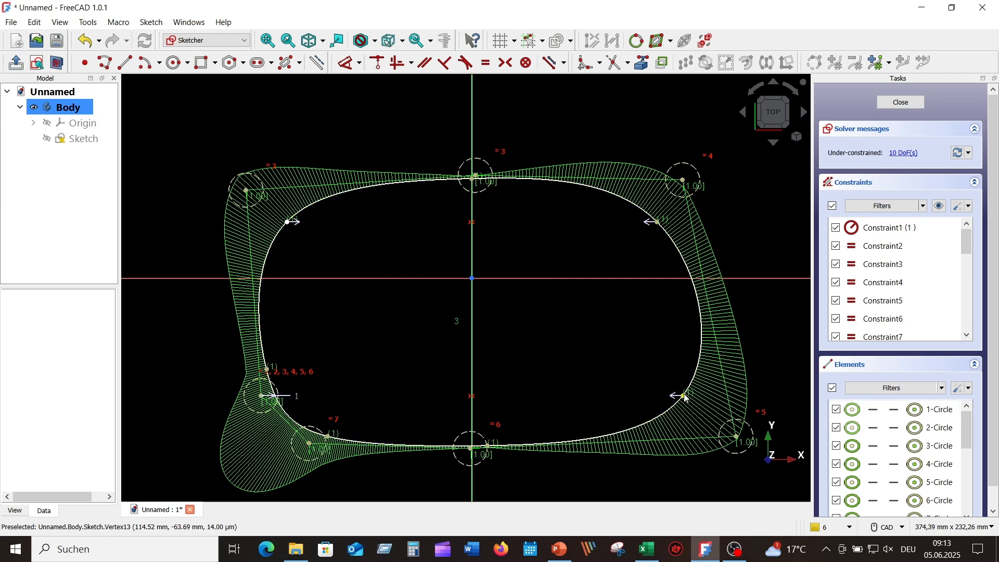
mouse_move(686, 397)
mouse_down()
mouse_move(670, 404)
mouse_move(682, 402)
mouse_up()
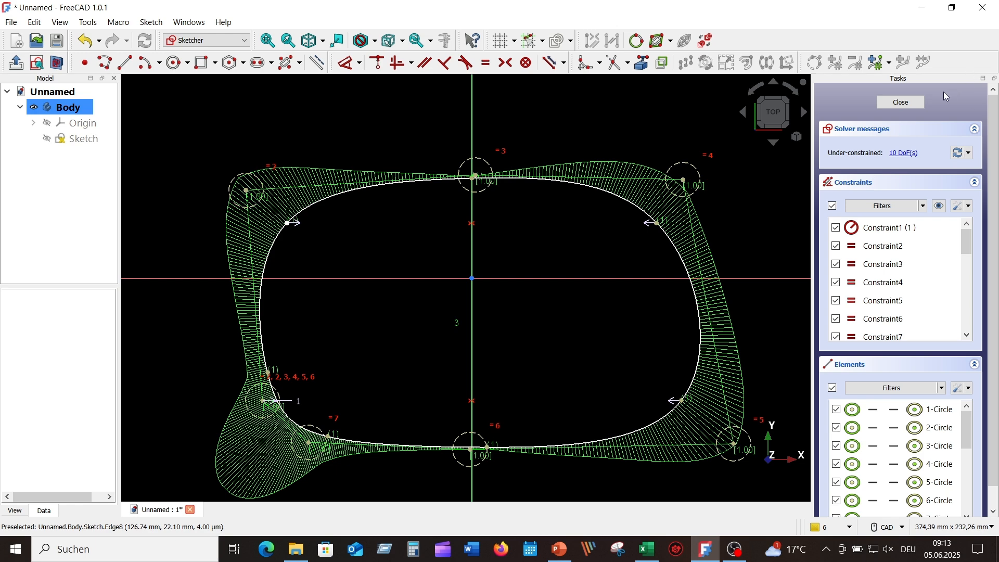
Step: Close the B-spline sketch and pad it to a length of 15 mm
click(902, 103)
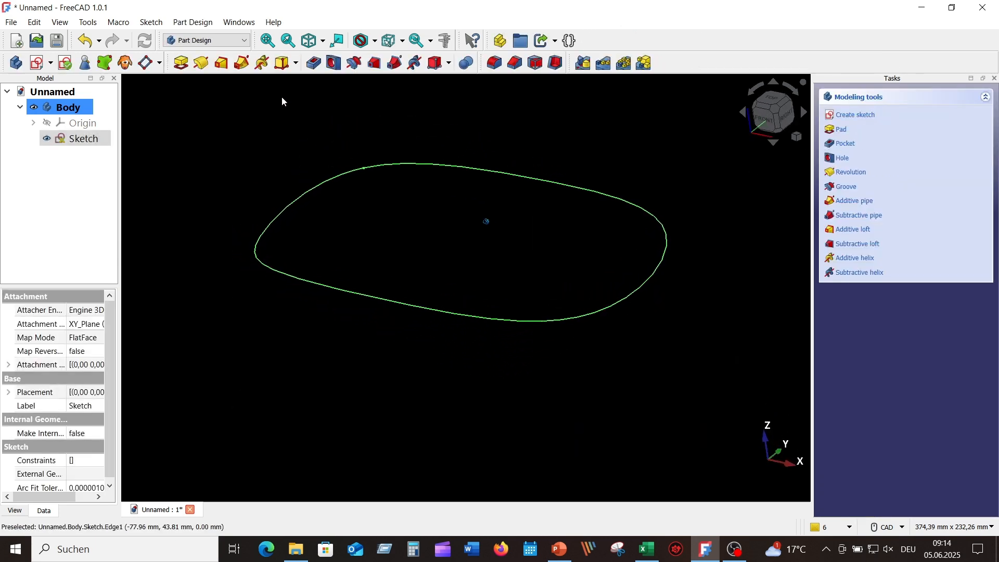
click(181, 63)
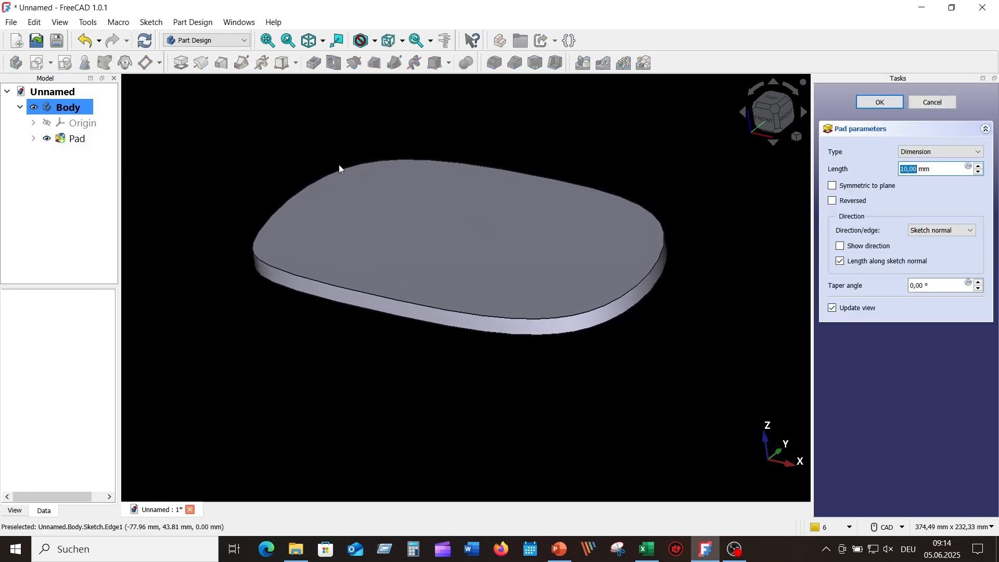
text(15)
key(Return)
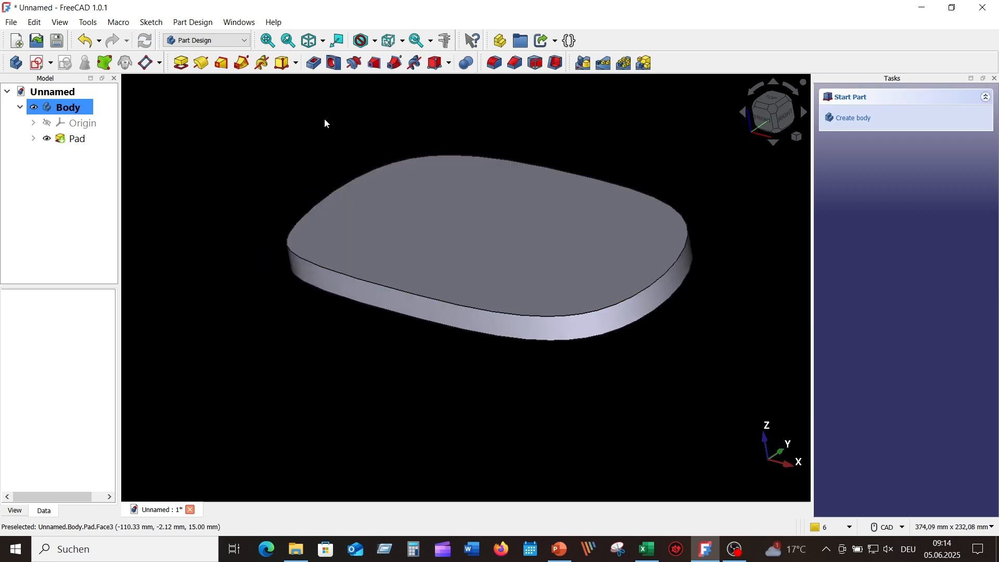
Step: Round the pad's top edge with a 5 mm fillet
click(364, 282)
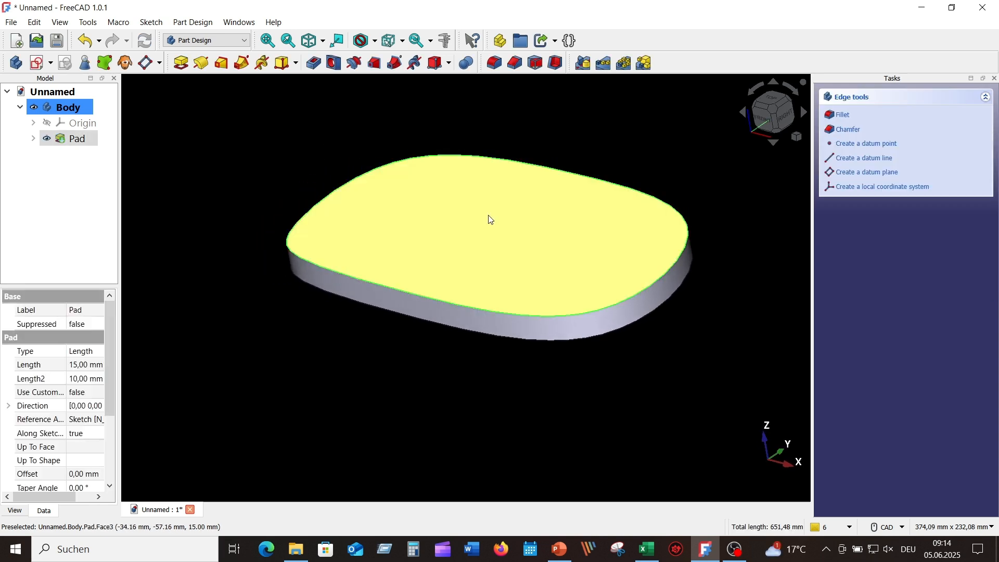
click(495, 63)
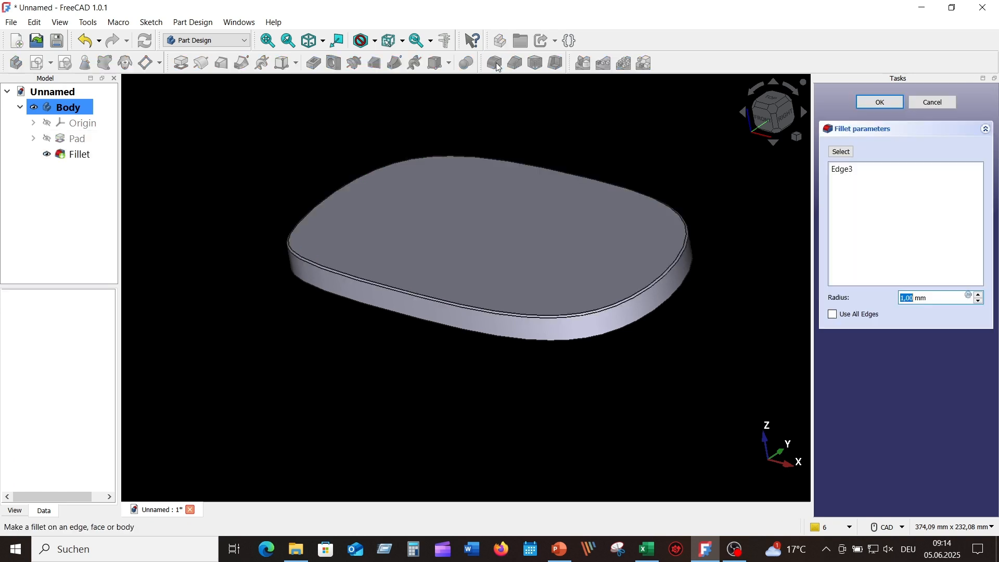
text(5)
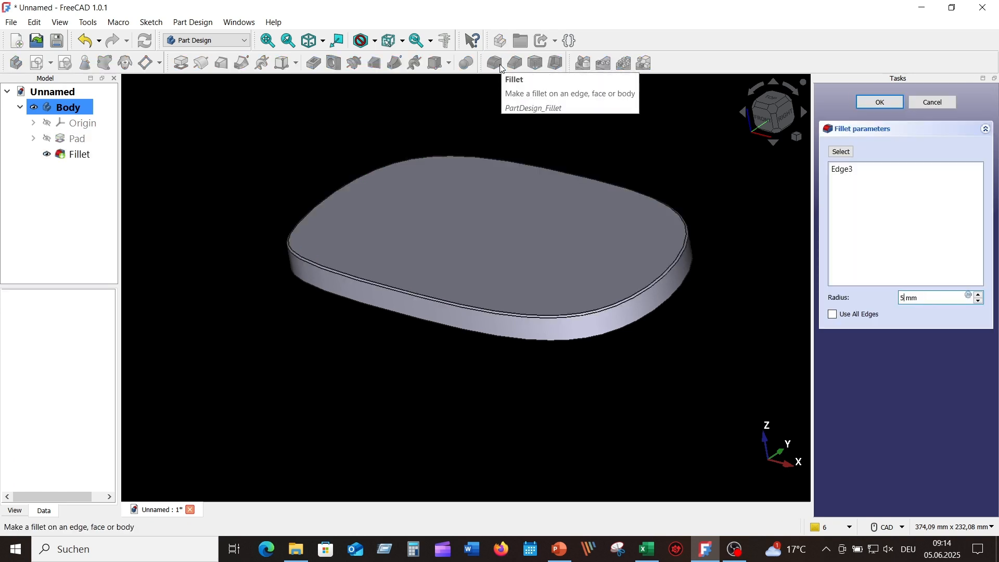
key(Return)
Step: Hollow the plate into a 2 mm thick shell with the bottom face removed
middle_drag(435, 294, 698, 427)
click(594, 311)
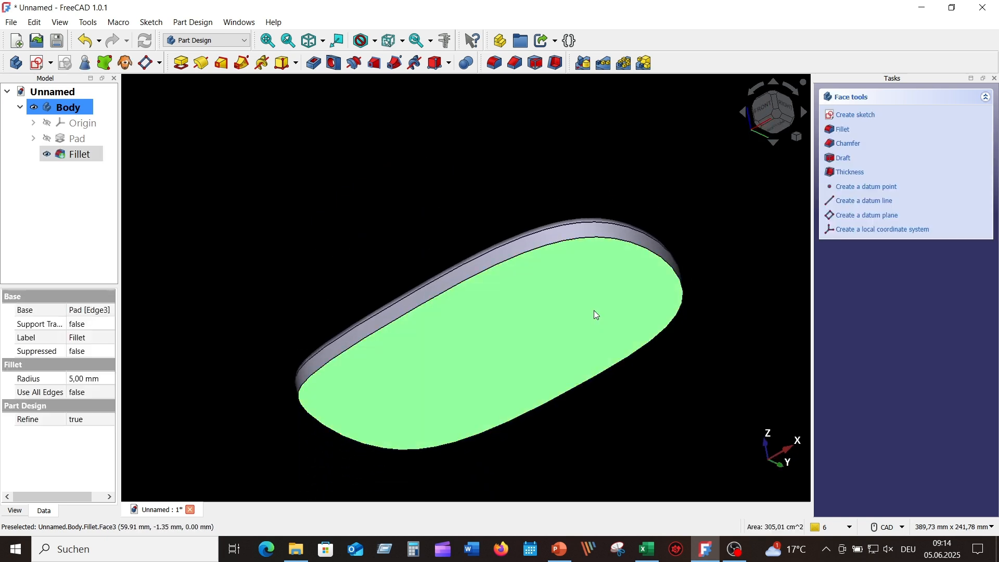
click(557, 63)
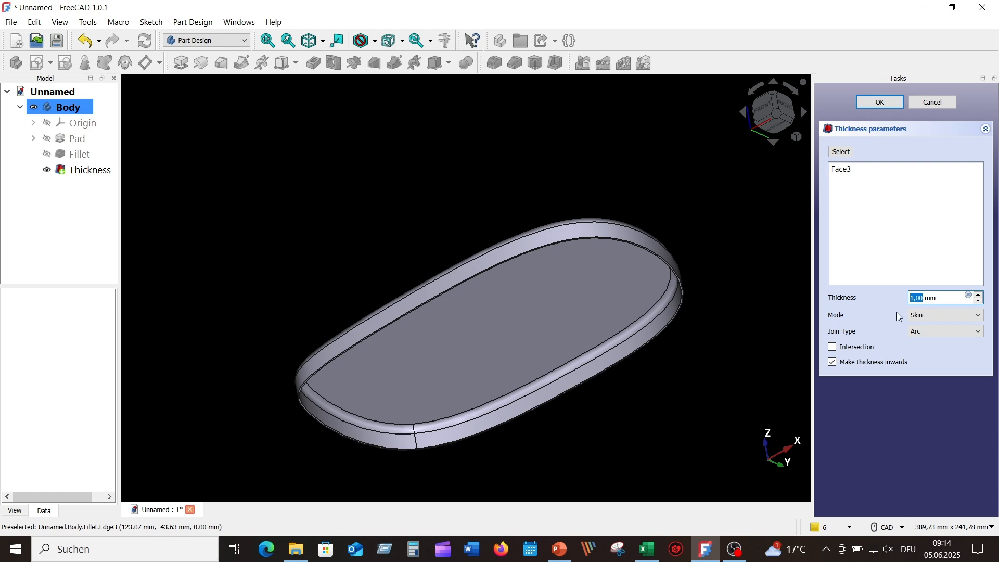
text(2)
key(Return)
middle_drag(573, 225, 588, 74)
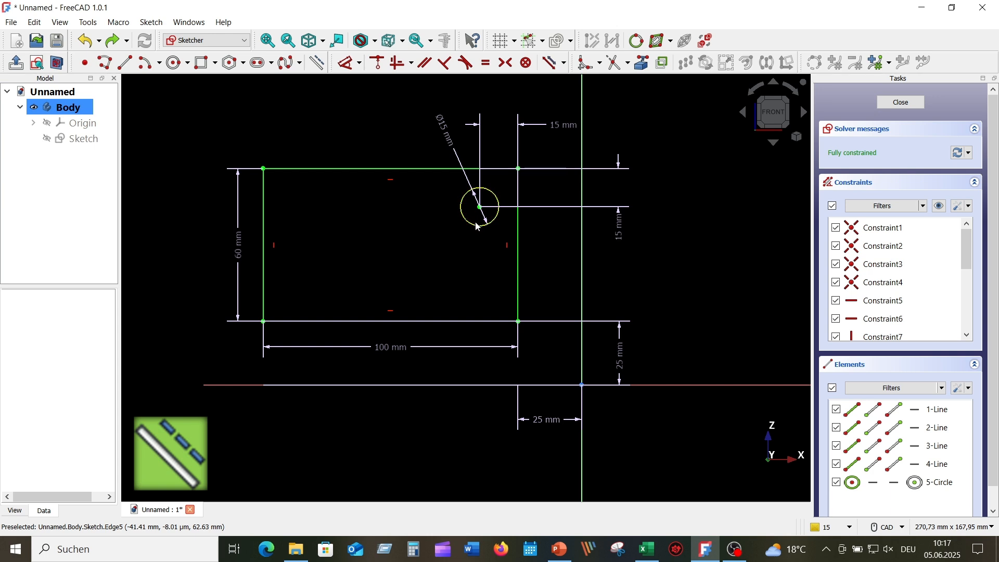
Step: Draw horizontal and vertical midlines across the rectangle and make the vertical one construction geometry
click(125, 63)
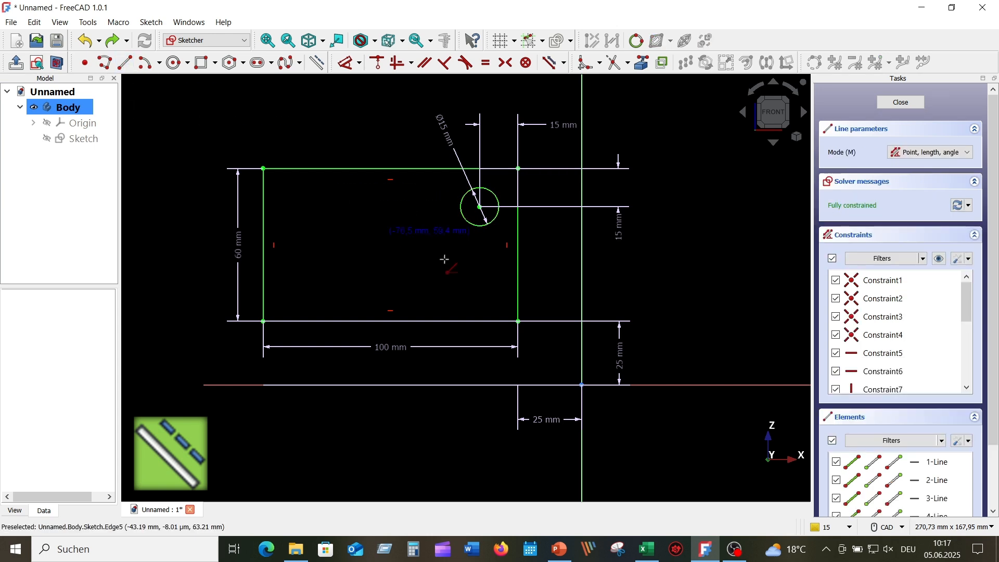
click(517, 246)
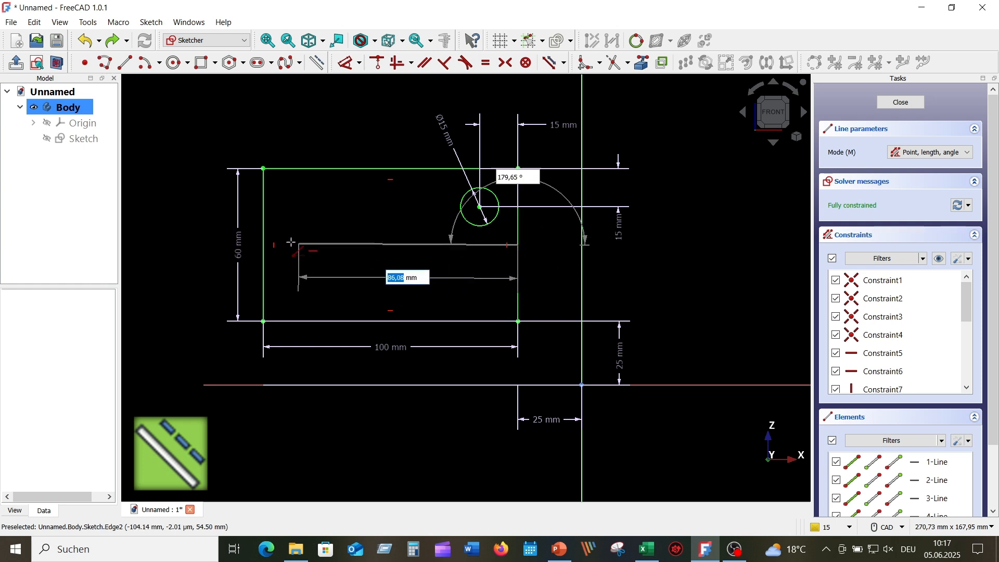
click(262, 245)
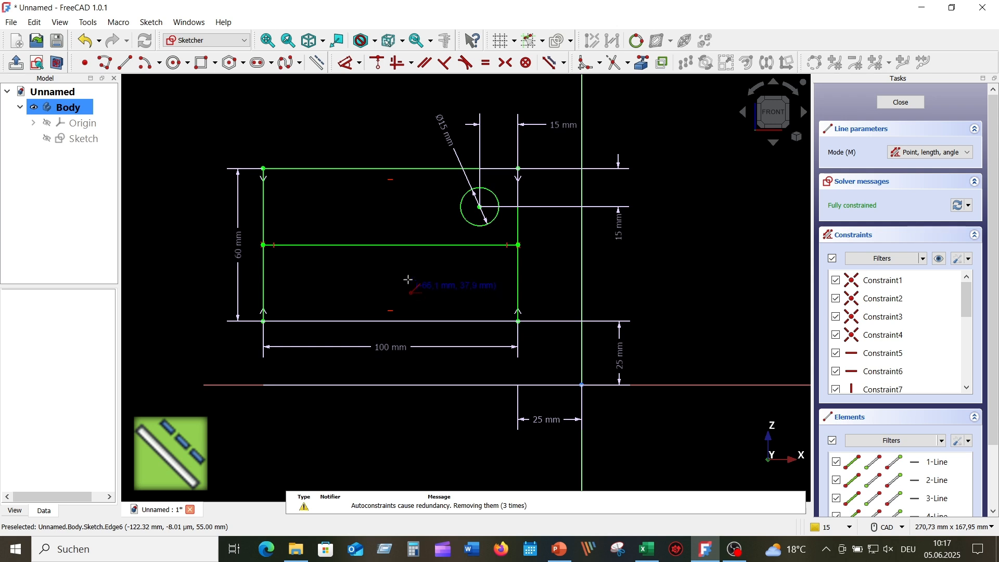
click(392, 168)
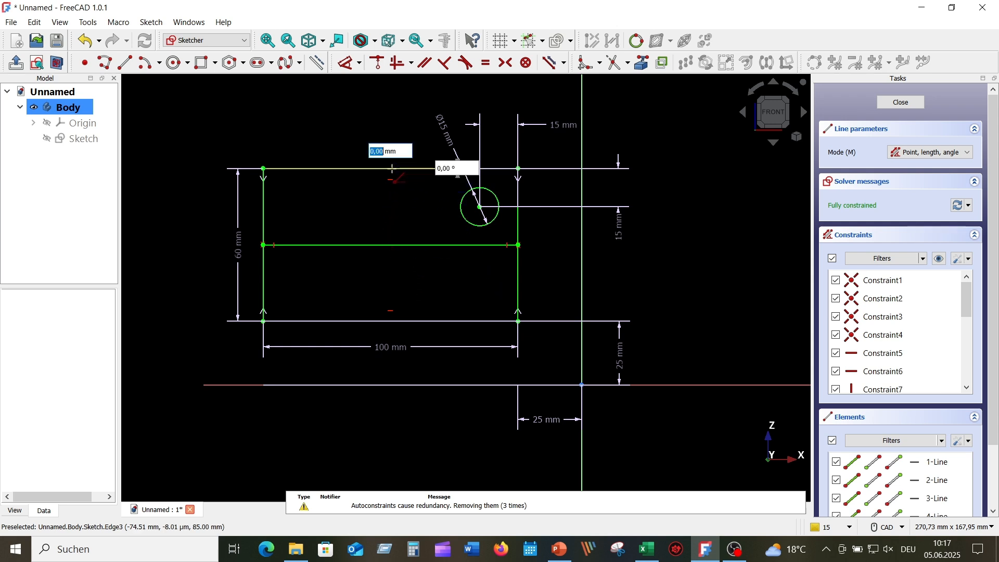
click(389, 320)
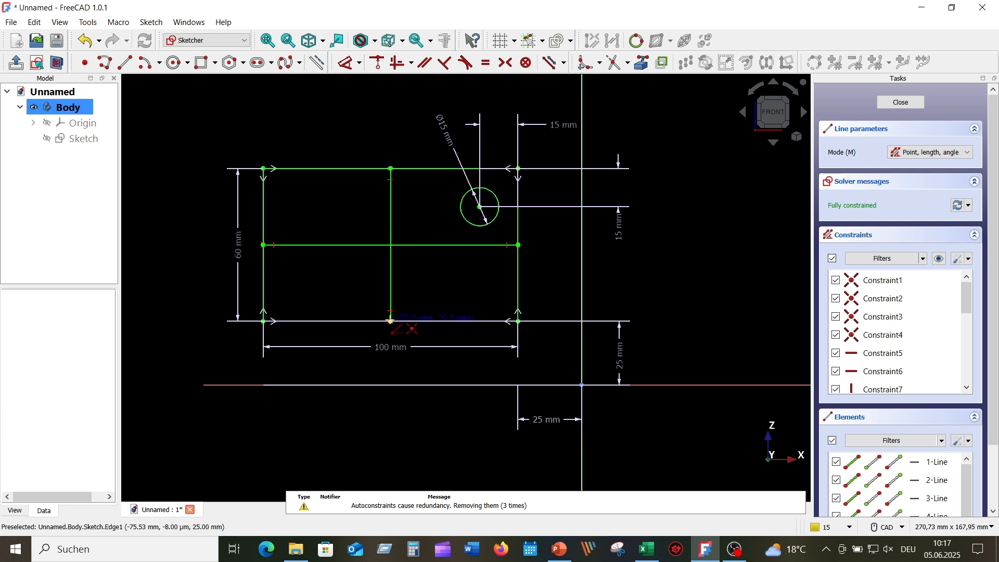
right_click(350, 285)
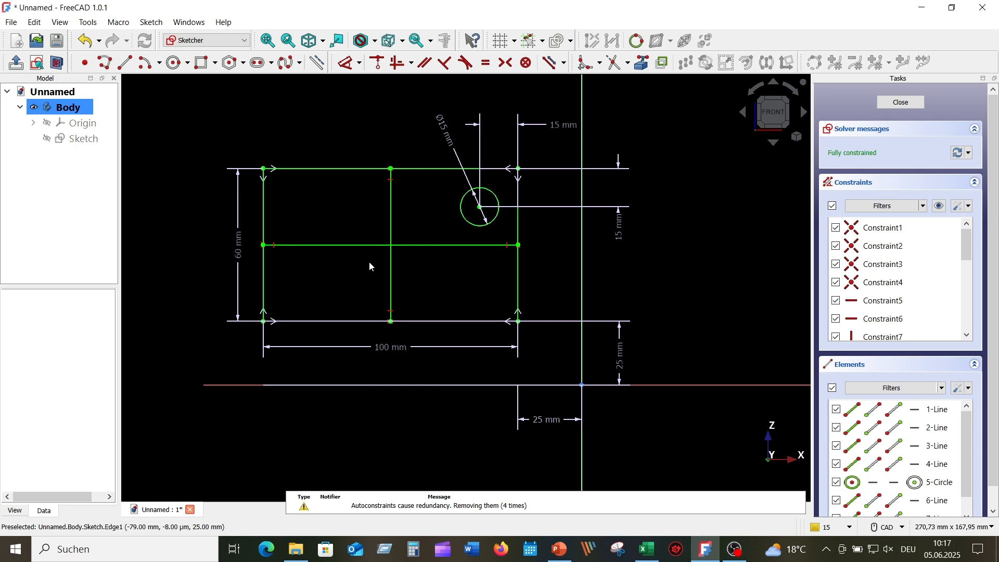
click(391, 198)
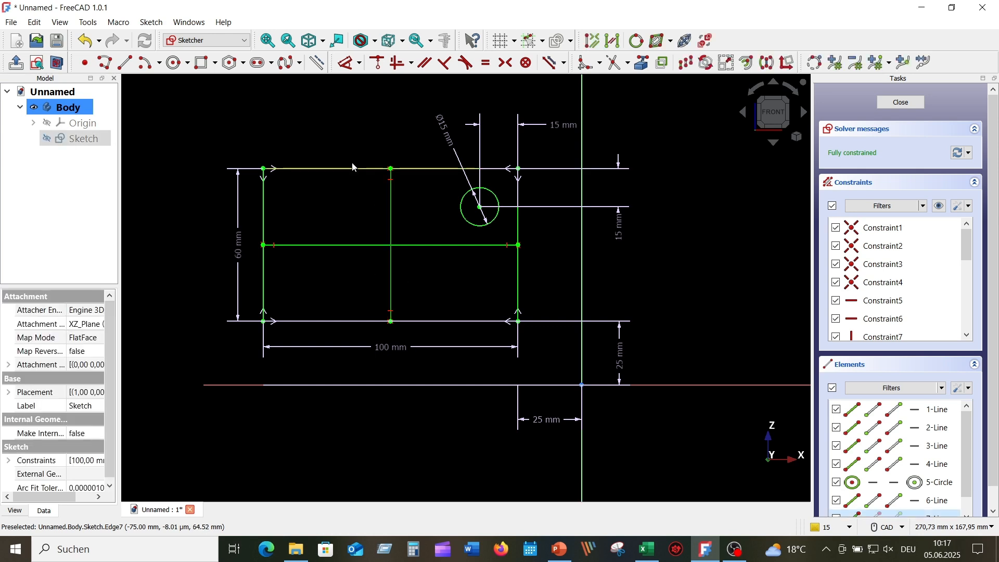
click(317, 63)
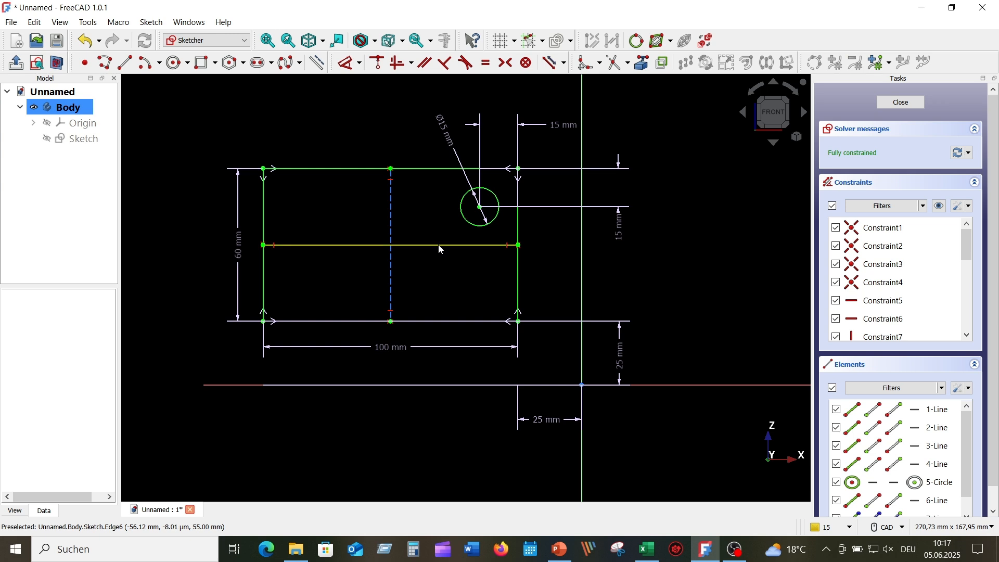
Step: Make the horizontal midline construction and mirror the Ø15 mm circle across it
click(384, 213)
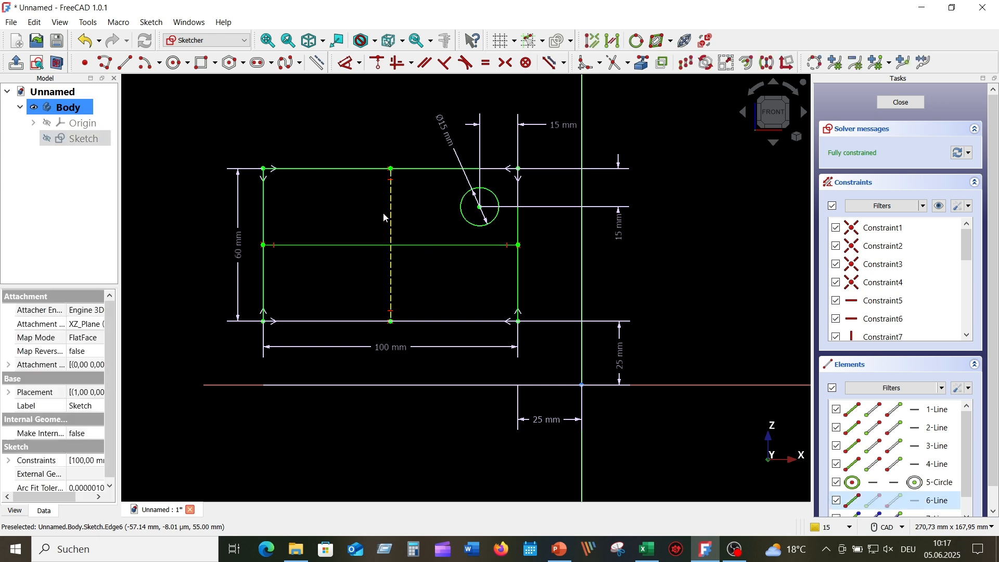
click(317, 63)
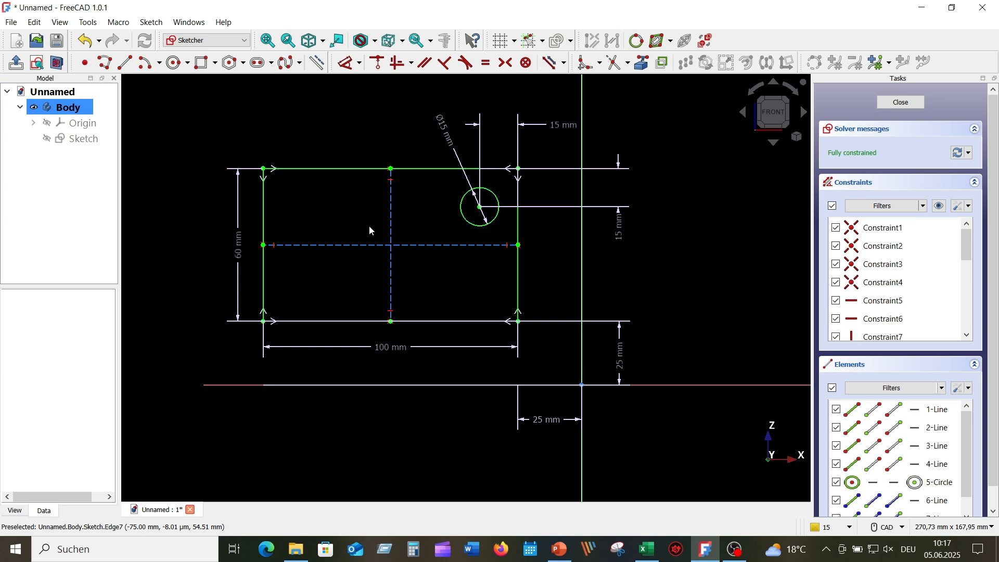
click(471, 228)
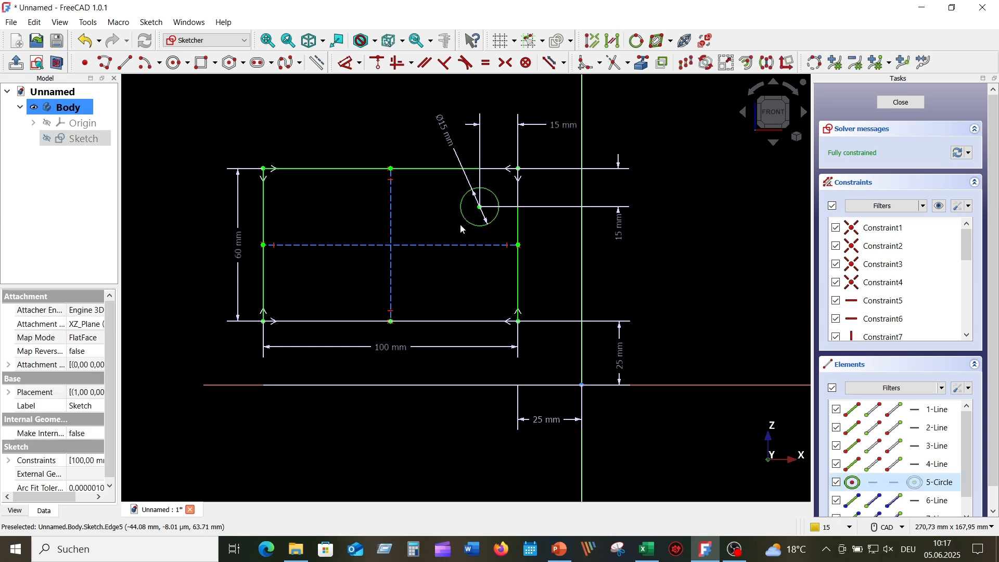
click(768, 63)
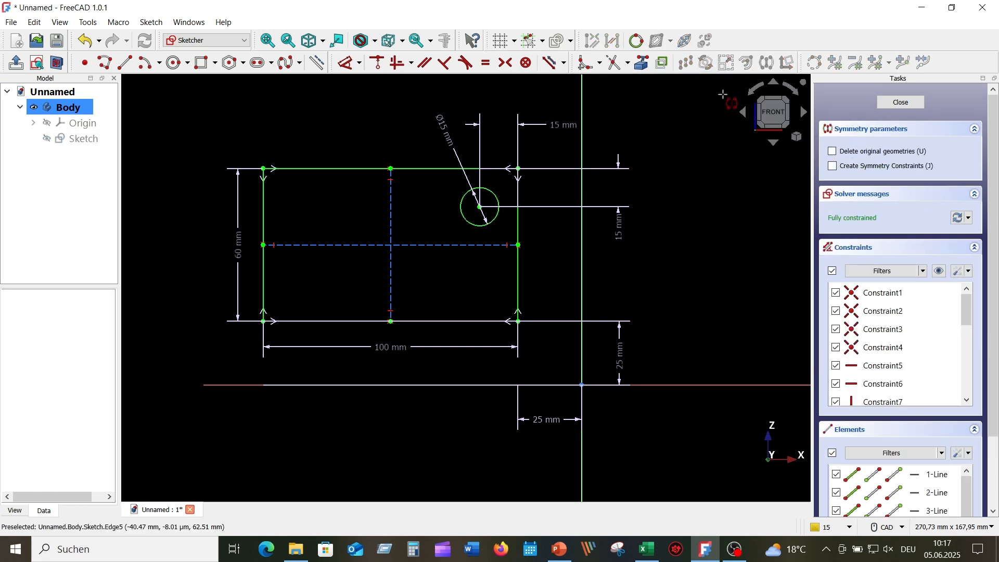
click(482, 243)
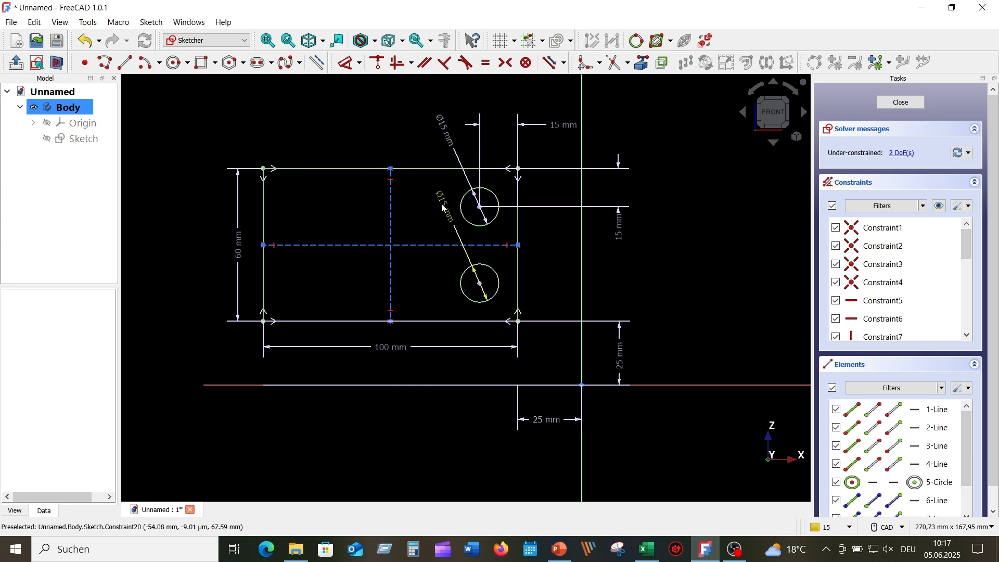
drag(443, 205, 430, 292)
Step: Mirror both circles across the vertical centre line and move their diameter labels aside
click(464, 223)
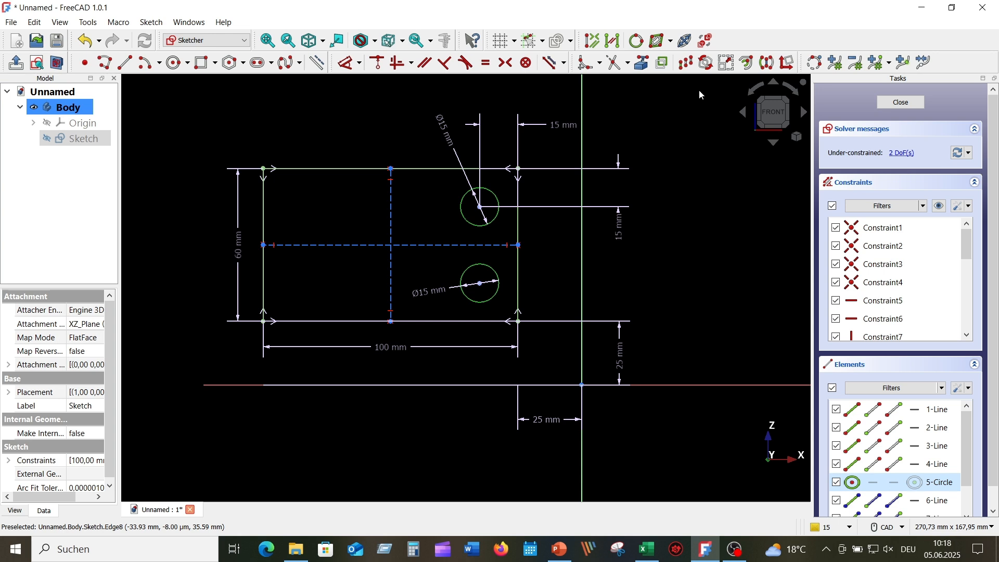
click(766, 62)
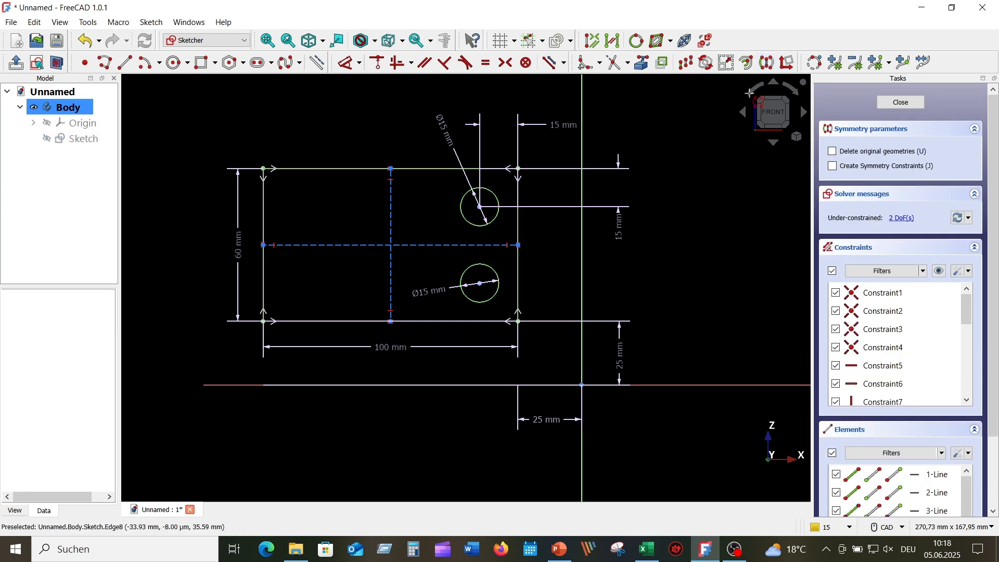
click(390, 206)
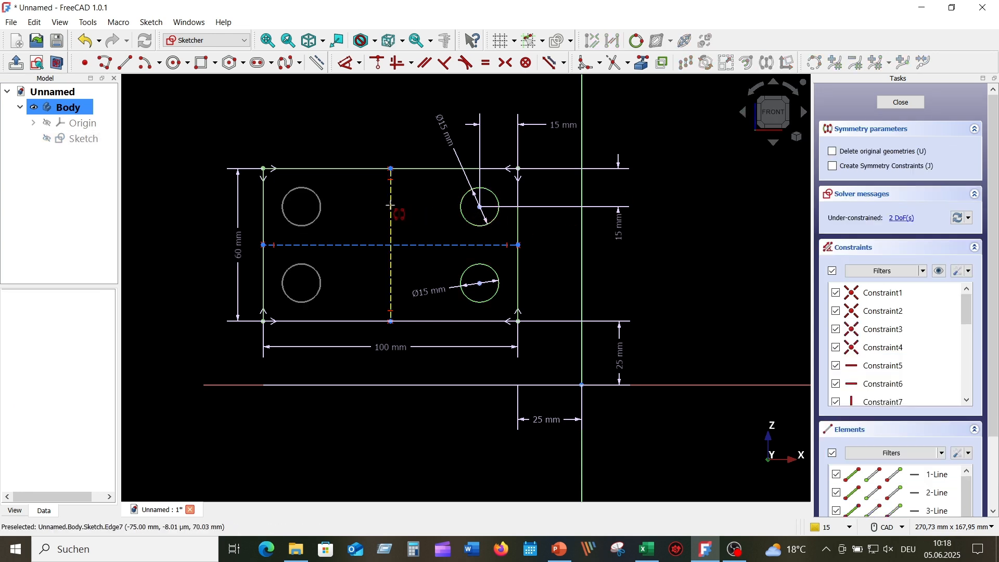
click(391, 206)
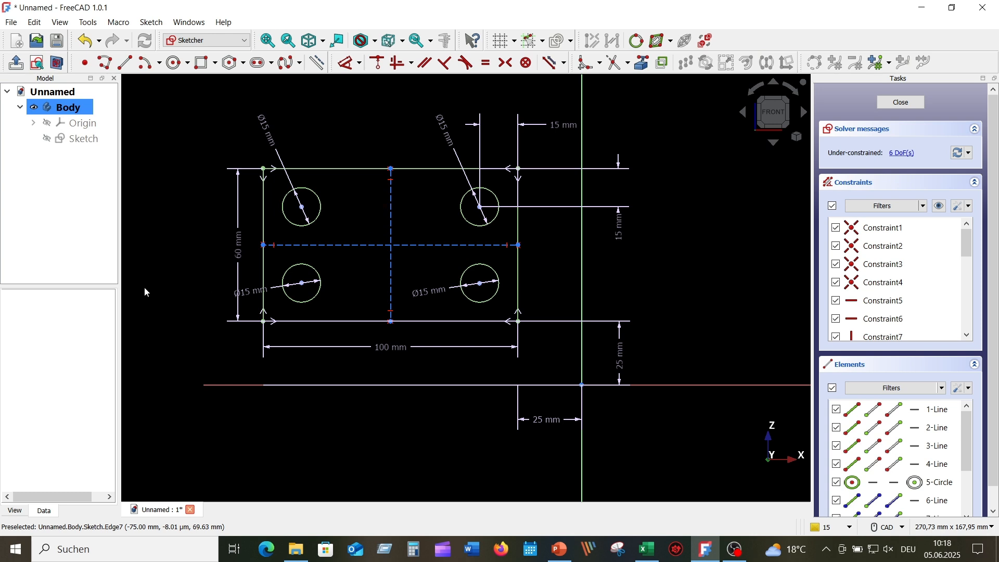
drag(228, 295, 341, 294)
drag(276, 132, 357, 204)
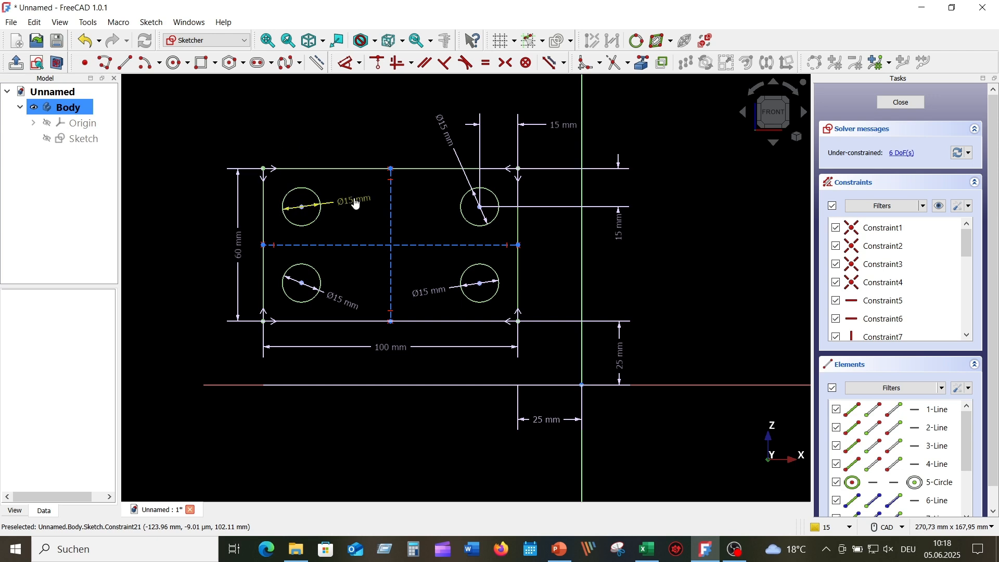
Step: Close the plate sketch and pad it 10 mm into a solid plate with four holes
click(907, 104)
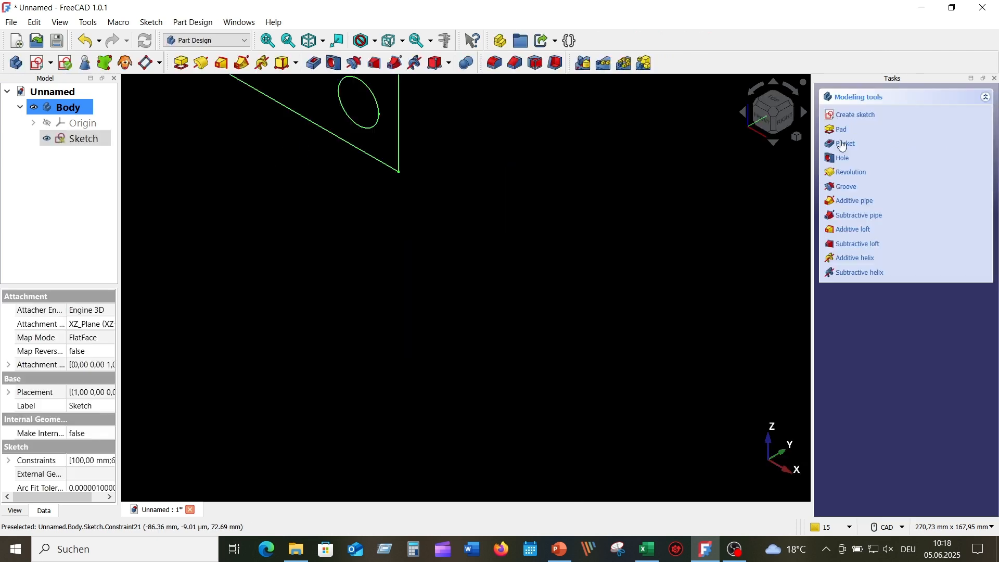
middle_drag(471, 266, 497, 475)
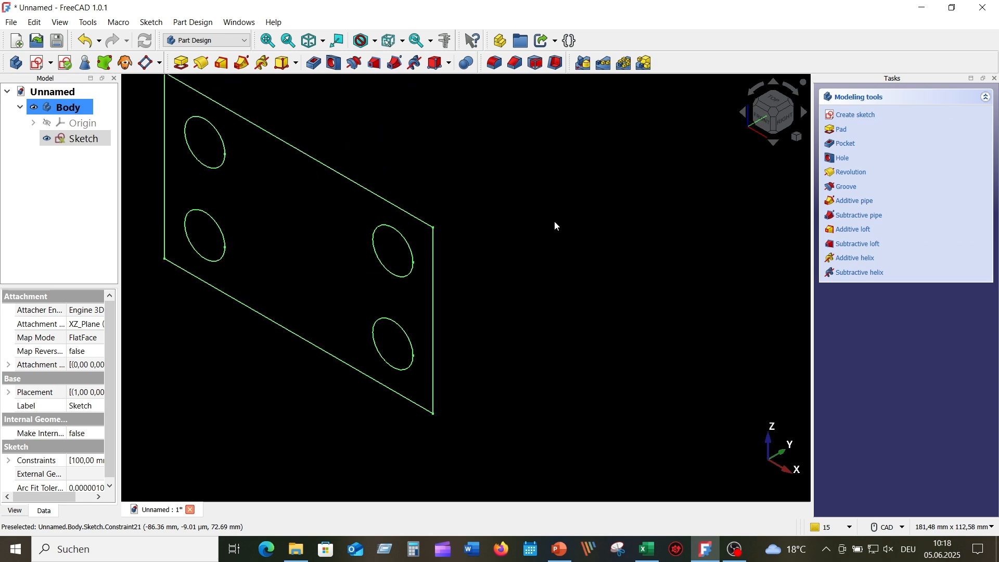
scroll(555, 225, down, 1)
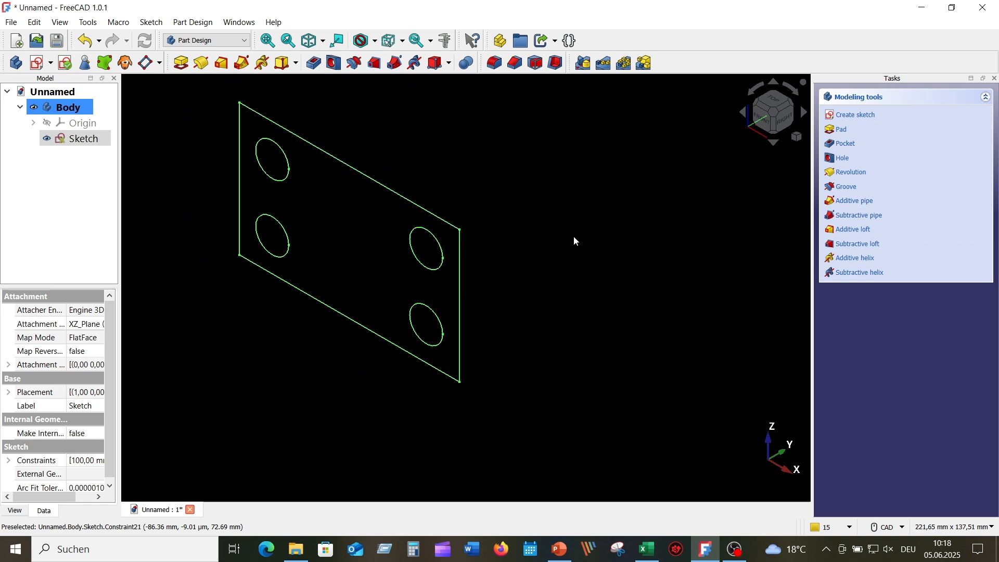
click(180, 63)
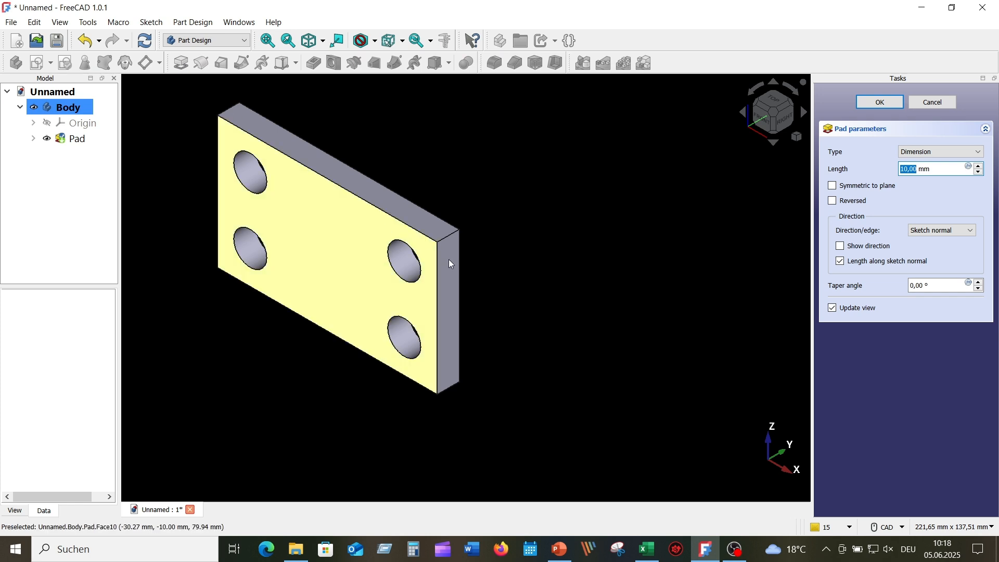
middle_drag(599, 357, 559, 352)
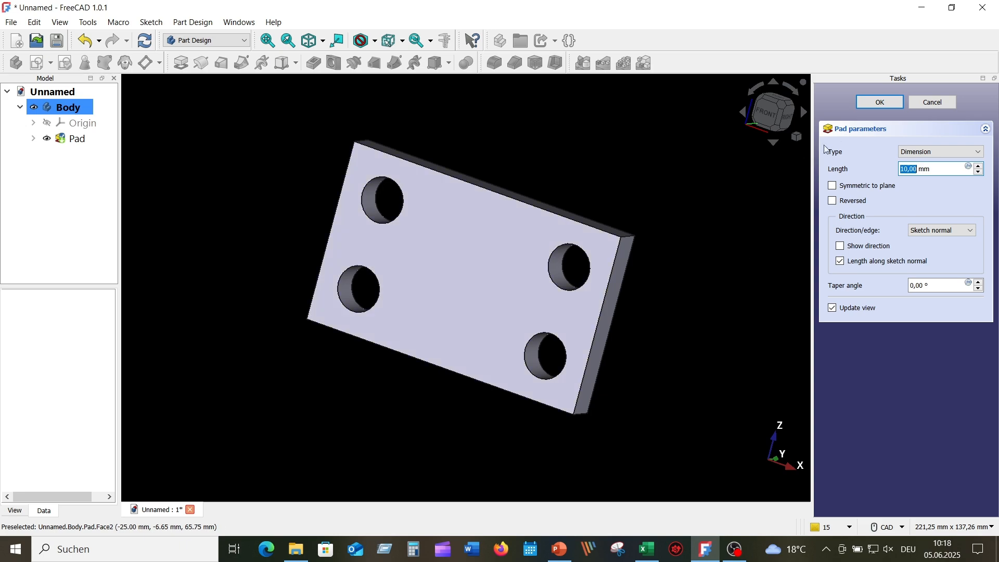
click(889, 104)
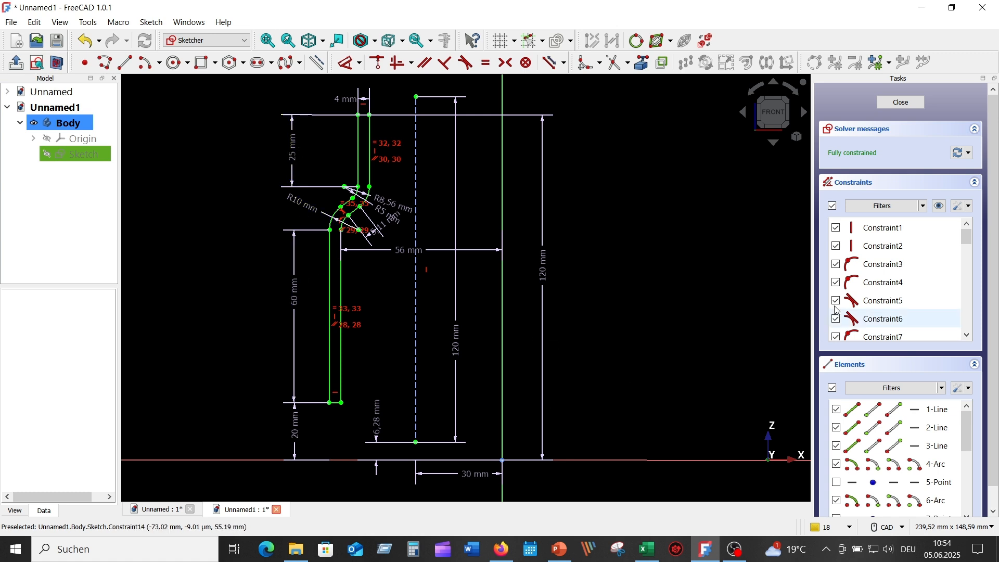
Step: Hide the sleeve profile's constraint markings and zoom around to check the outline
click(940, 210)
scroll(420, 226, up, 2)
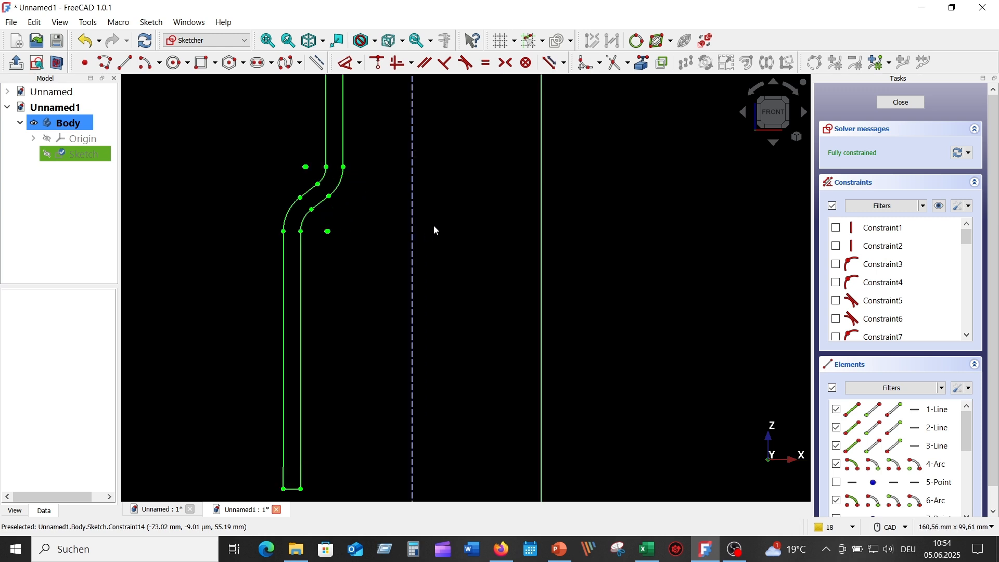
scroll(447, 230, down, 3)
scroll(451, 233, up, 4)
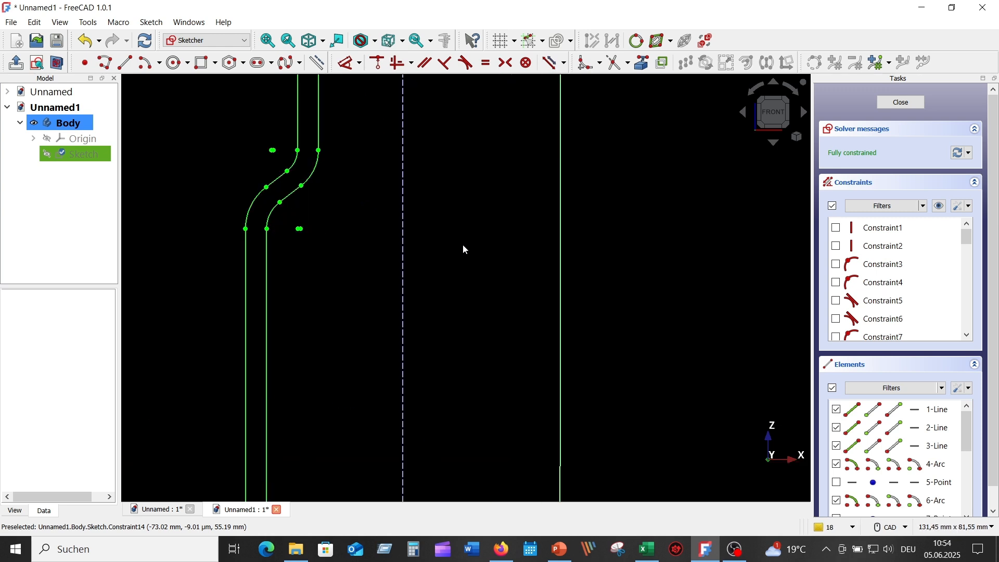
mouse_move(465, 250)
middle_down()
mouse_move(495, 406)
mouse_move(499, 257)
mouse_move(447, 290)
middle_up()
scroll(501, 257, down, 1)
scroll(501, 257, down, 1)
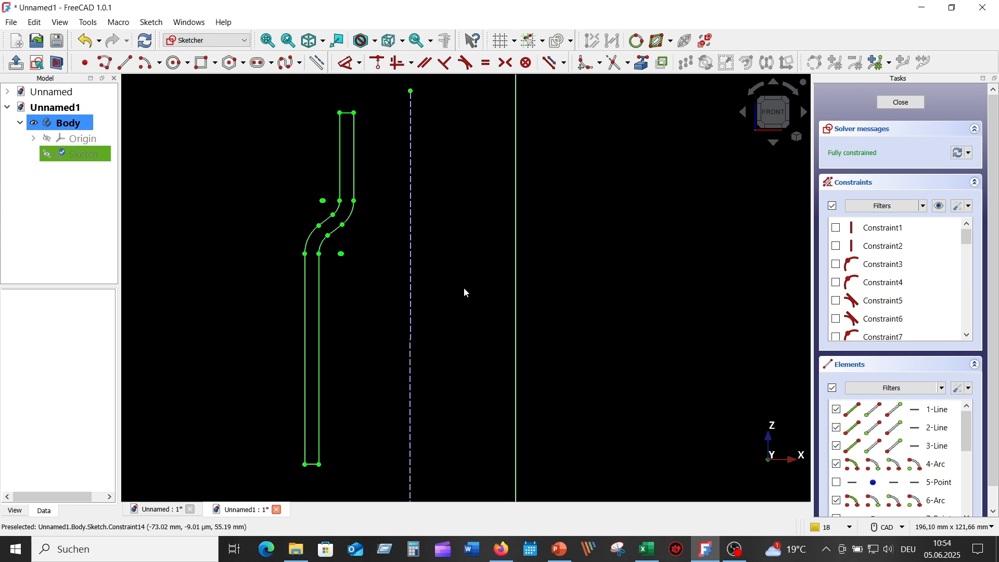
scroll(464, 291, down, 3)
scroll(464, 290, up, 2)
scroll(464, 291, down, 1)
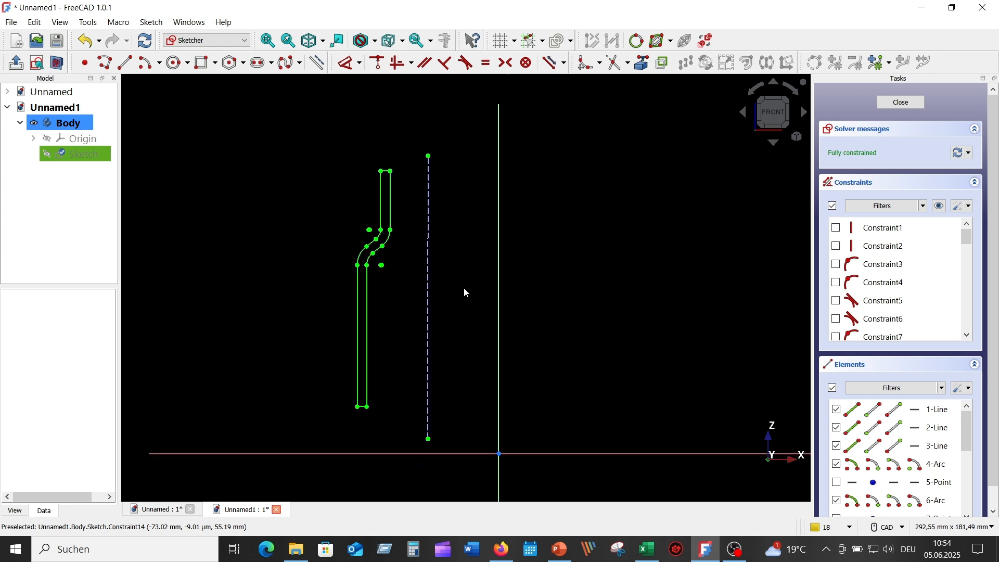
scroll(466, 293, up, 1)
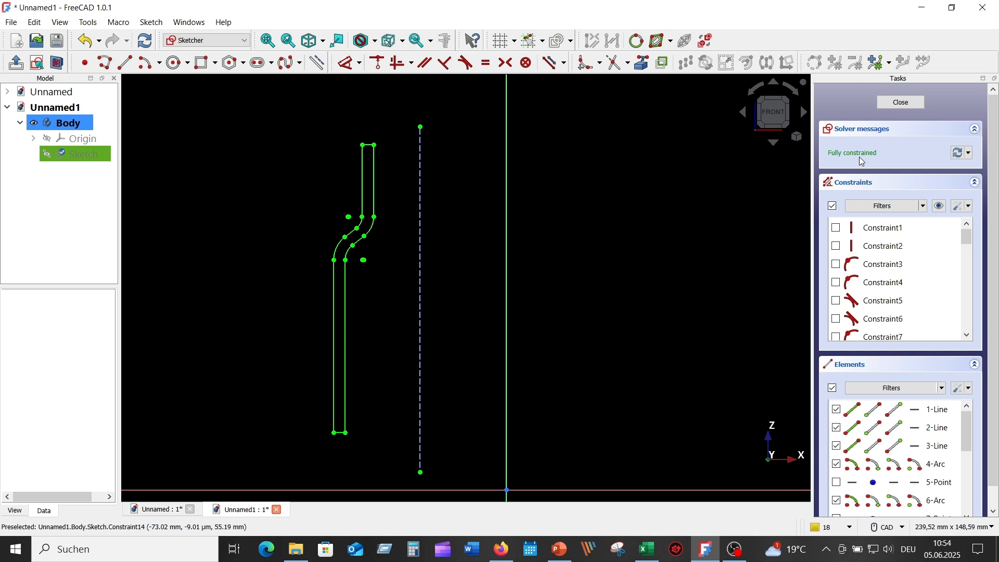
Step: Close the sleeve profile sketch and view it in Part Design
click(902, 102)
scroll(536, 219, up, 5)
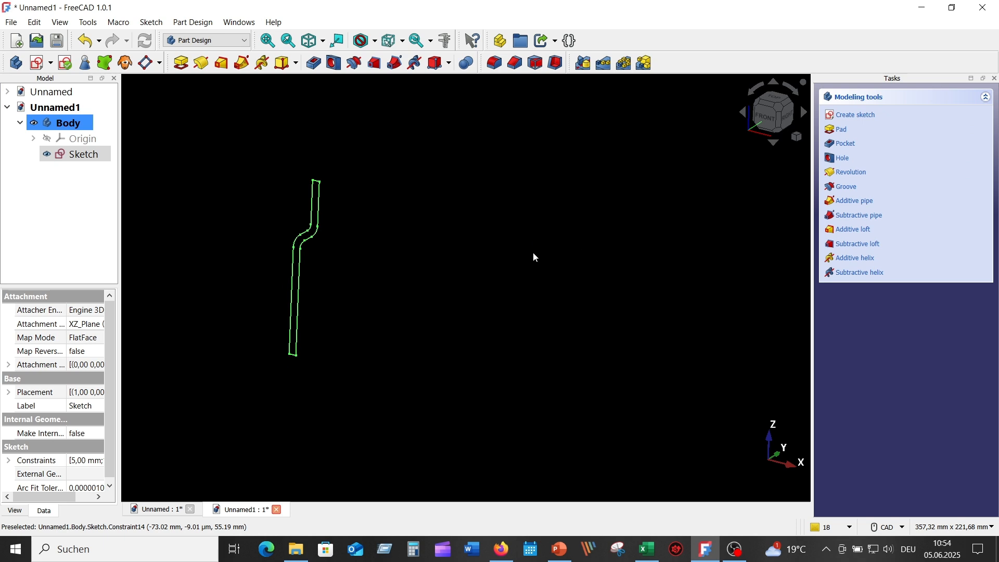
mouse_move(533, 254)
middle_down()
mouse_move(452, 236)
mouse_move(530, 248)
mouse_move(524, 256)
middle_up()
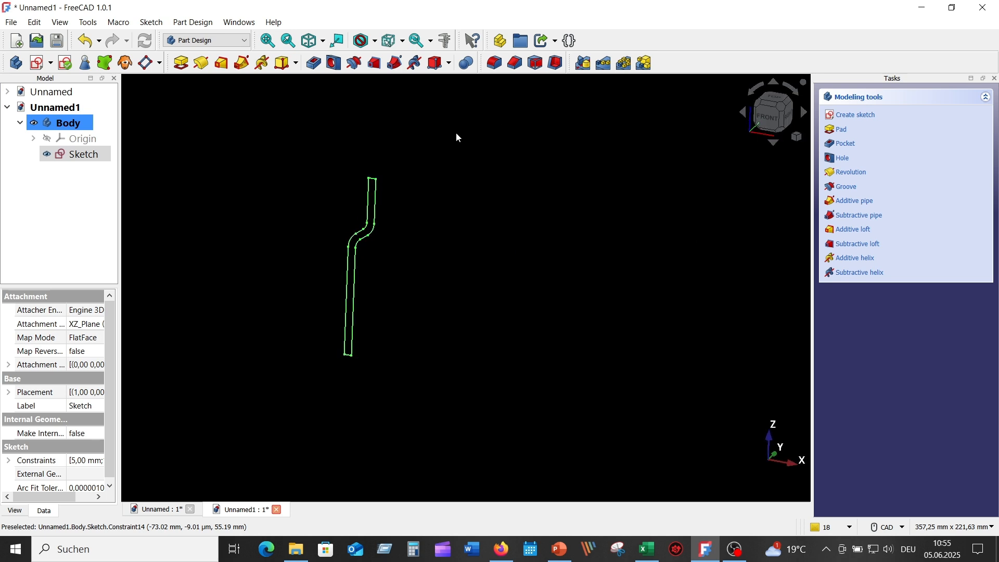
Step: Revolve the profile sketch about Construction line 1 with the axis reversed
click(88, 152)
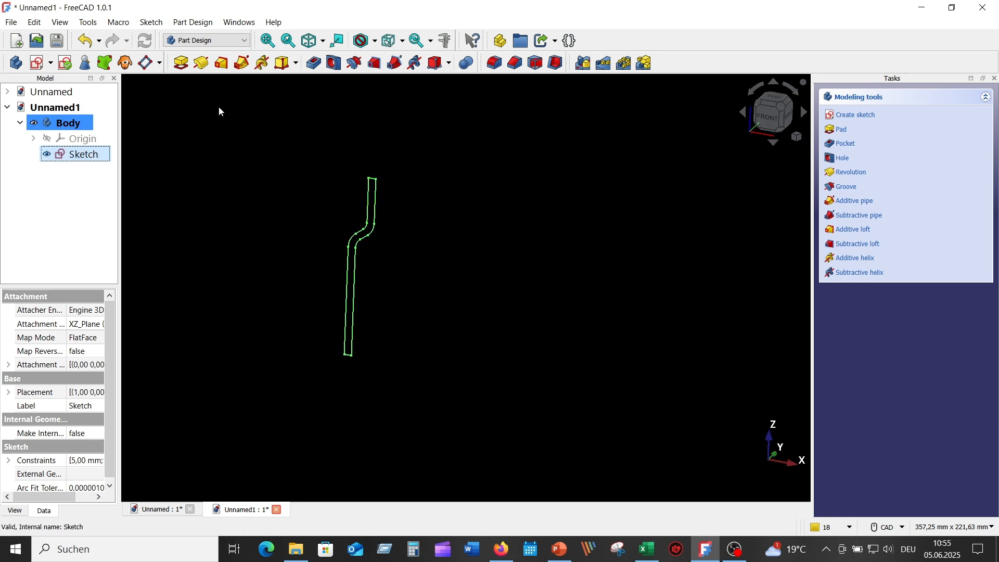
click(202, 65)
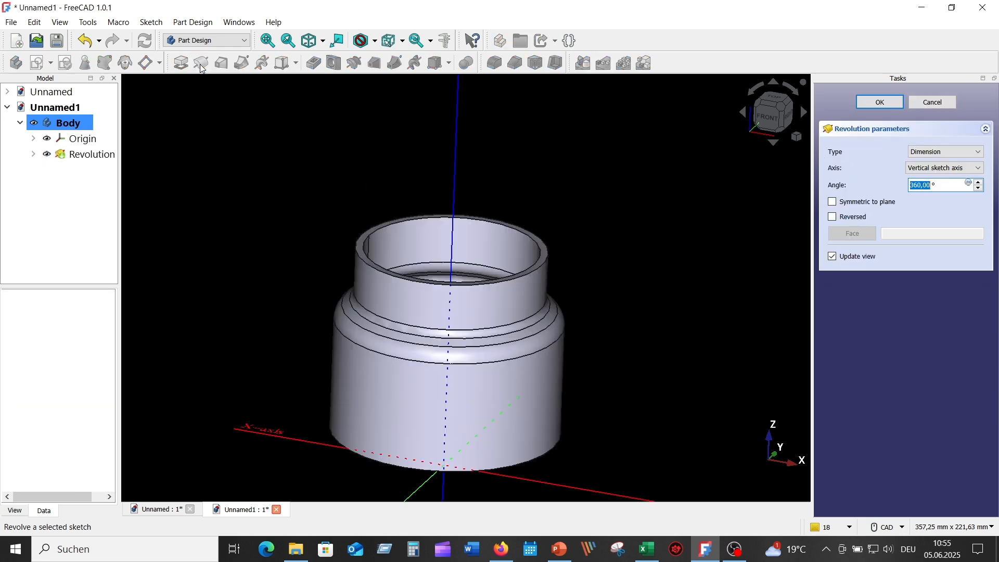
middle_drag(629, 304, 575, 201)
scroll(629, 238, down, 3)
scroll(504, 175, up, 3)
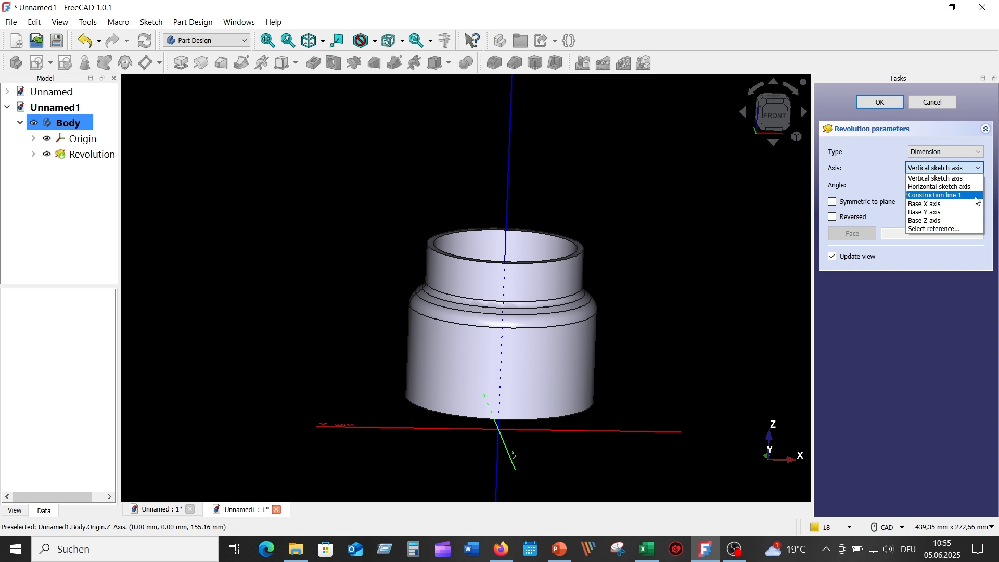
click(946, 195)
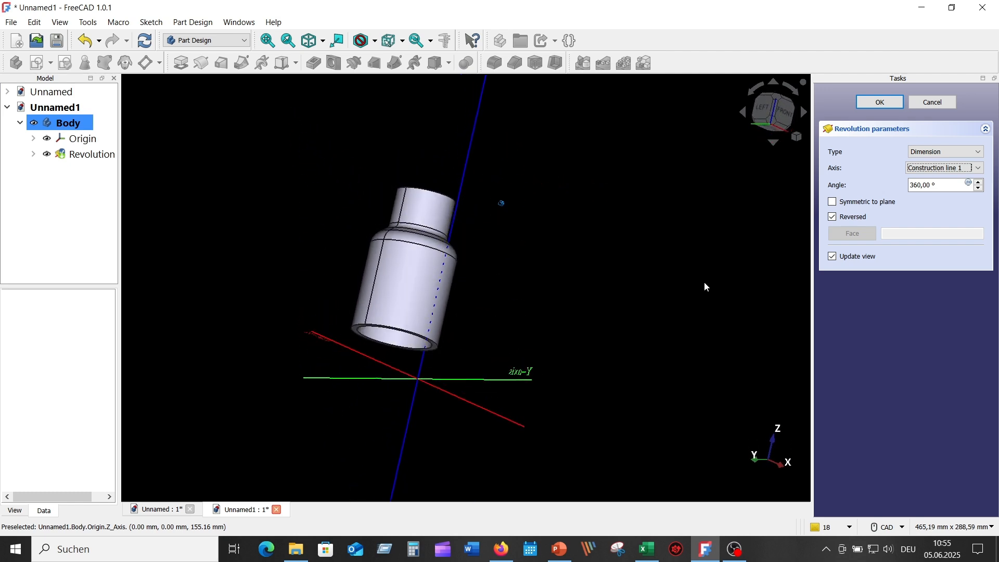
Step: Switch to an isometric view, centre the sleeve and accept the 360° revolution
click(796, 136)
click(825, 178)
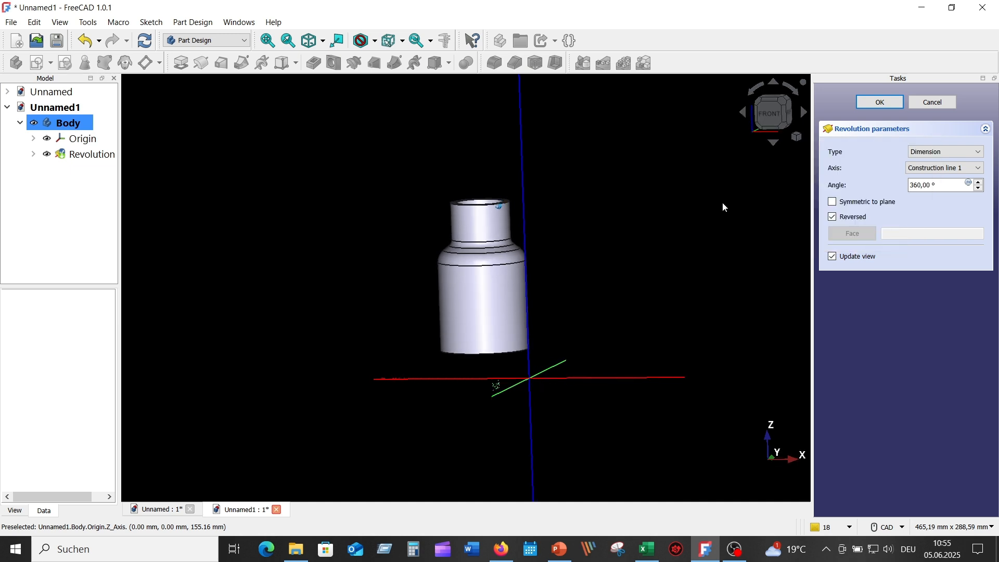
middle_drag(639, 237, 468, 329)
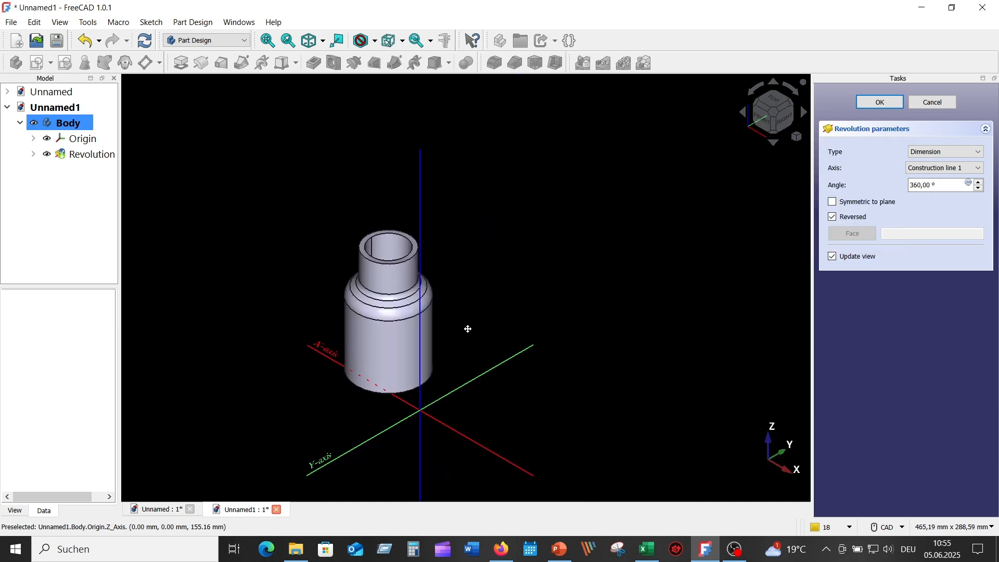
scroll(422, 302, up, 2)
middle_drag(501, 300, 586, 255)
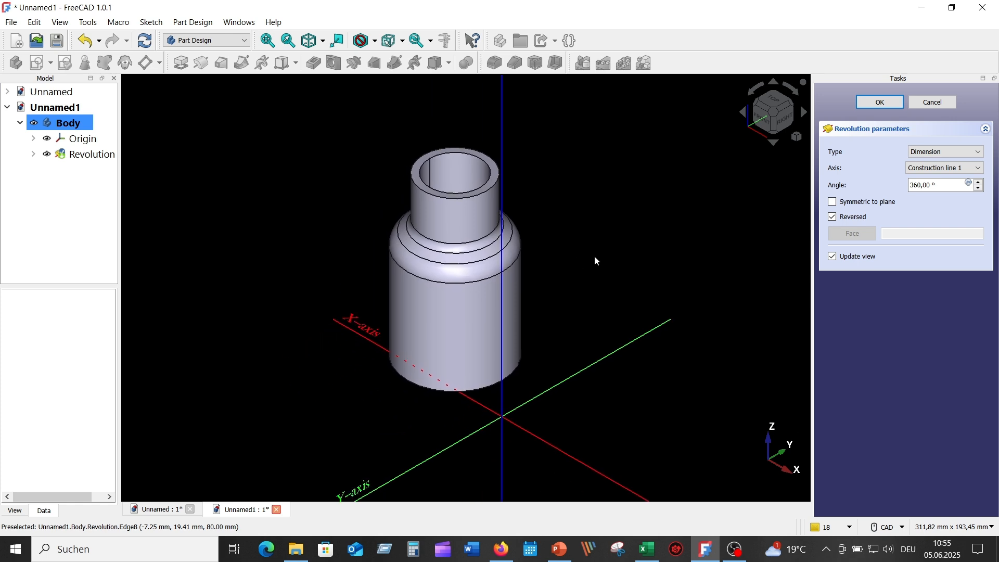
click(880, 103)
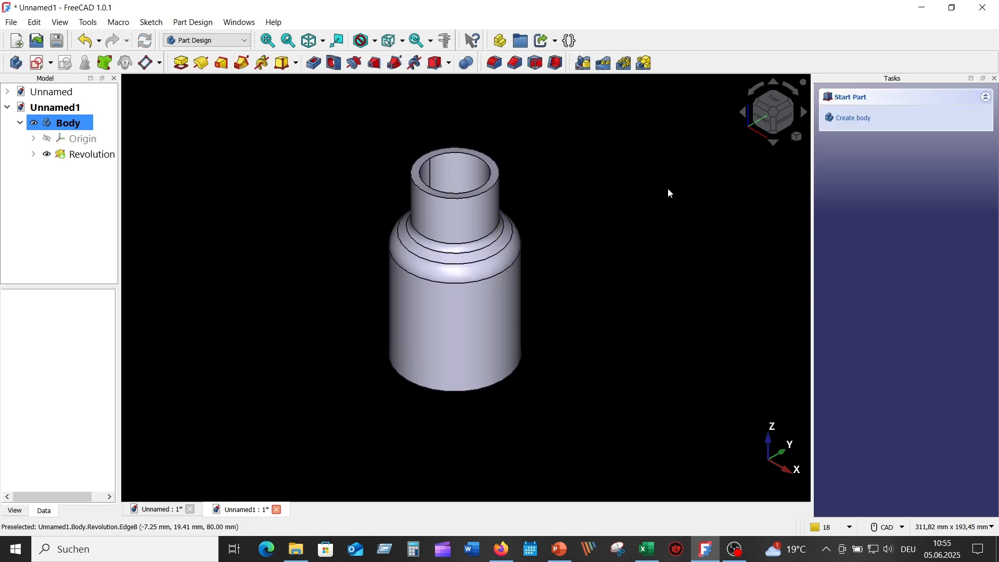
scroll(583, 212, up, 2)
middle_drag(584, 211, 609, 224)
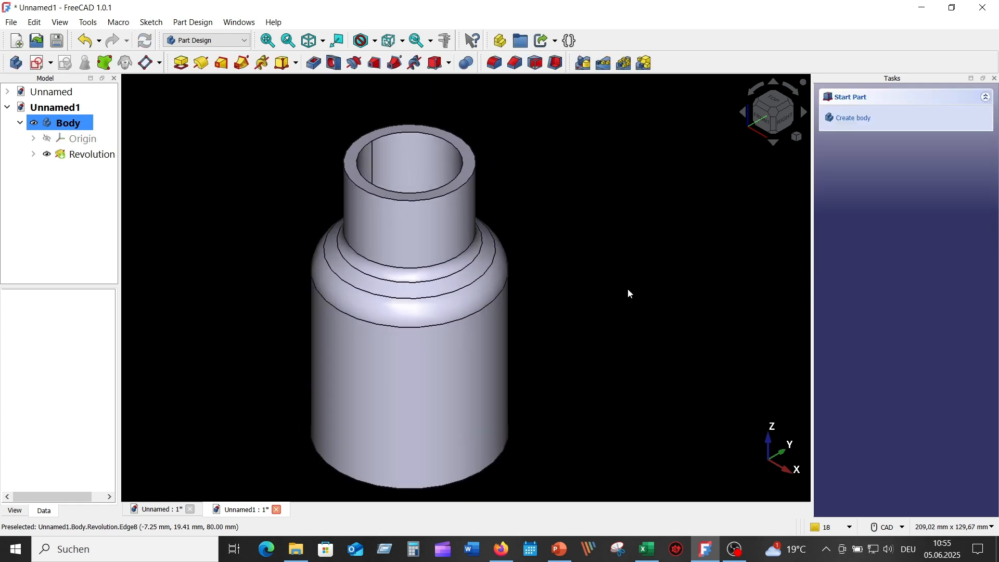